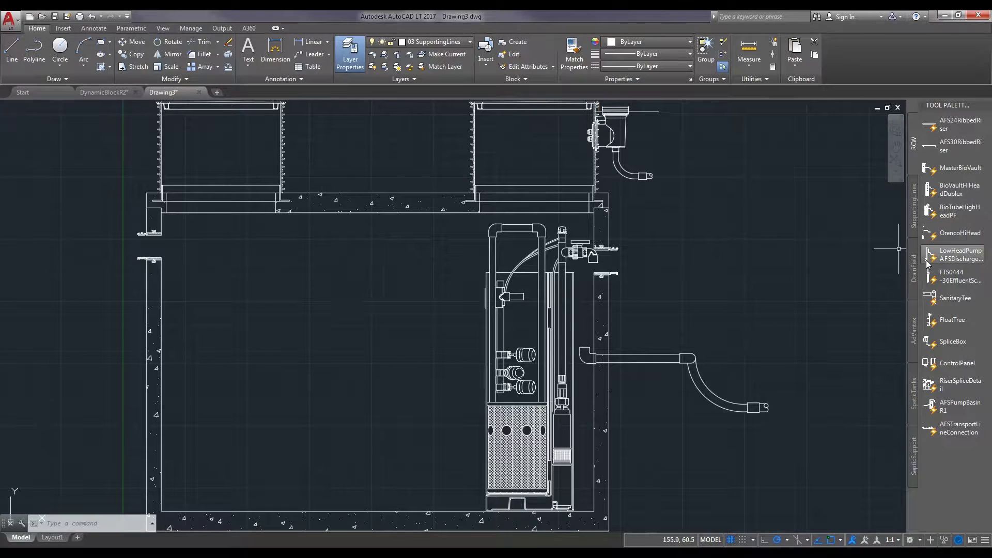
- Place a SanitaryTee fitting on the inlet pipe at the tank's left wall
{"action": "left_click", "coordinate": [957, 298]}
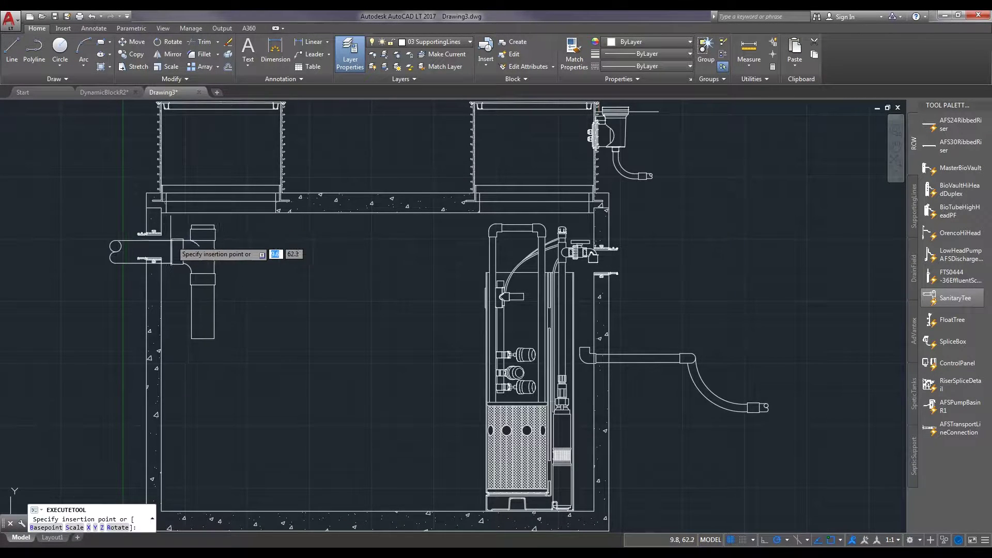
{"action": "scroll", "coordinate": [160, 232], "scroll_direction": "up", "scroll_amount": 4}
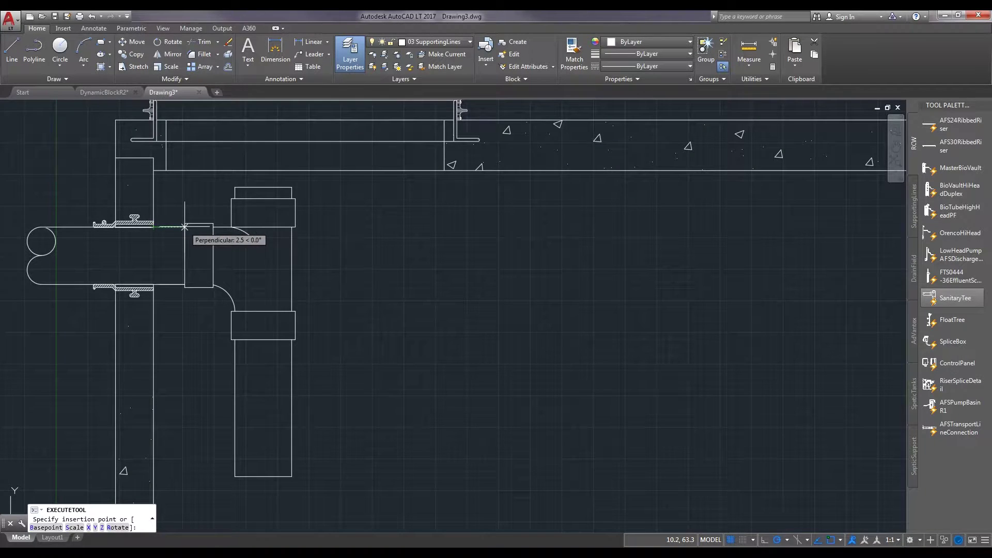
{"action": "left_click", "coordinate": [185, 227]}
{"action": "scroll", "coordinate": [385, 296], "scroll_direction": "down", "scroll_amount": 4}
- Stretch the tee's leg 25 units downward, then clear the selection
{"action": "left_click", "coordinate": [414, 337]}
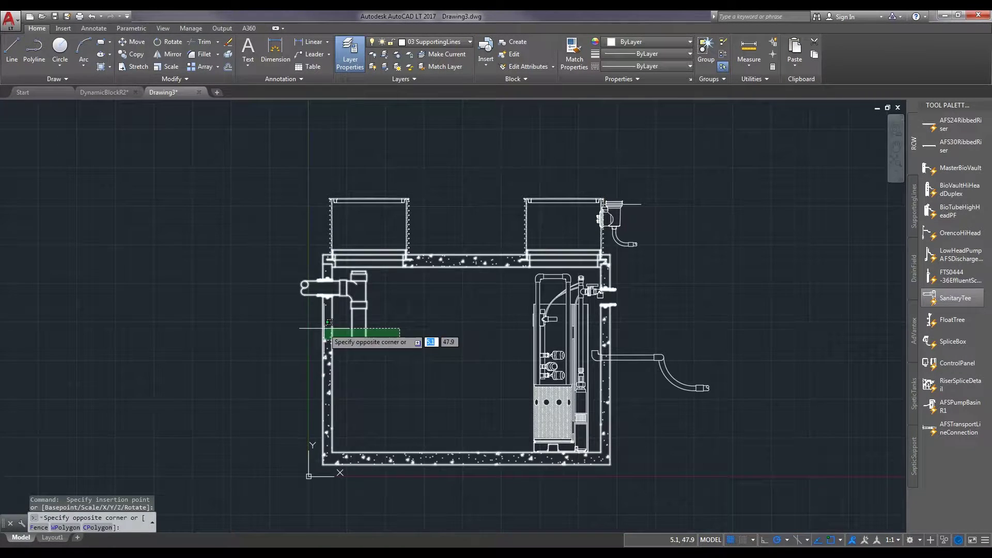
{"action": "left_click", "coordinate": [331, 341]}
{"action": "left_click", "coordinate": [366, 341]}
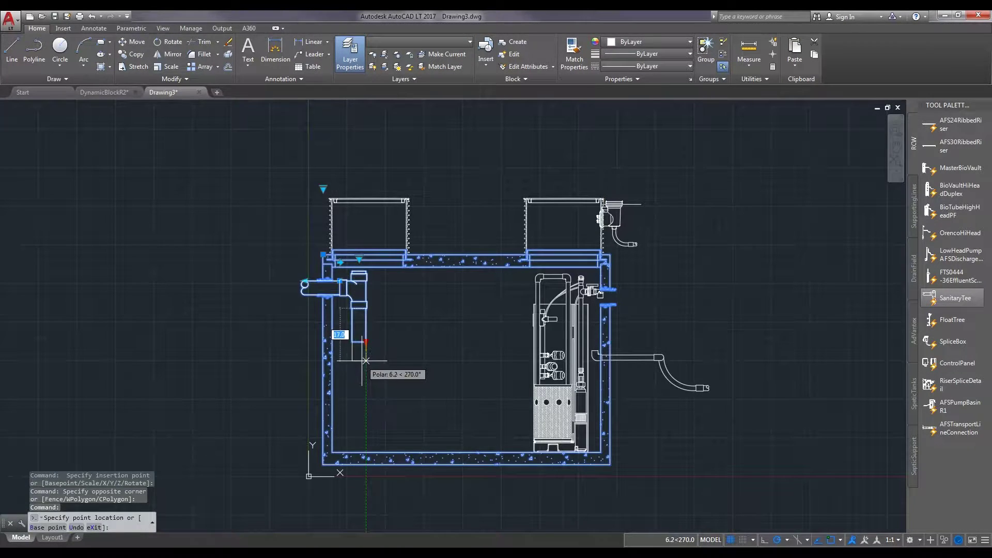
{"action": "type", "text": "15"}
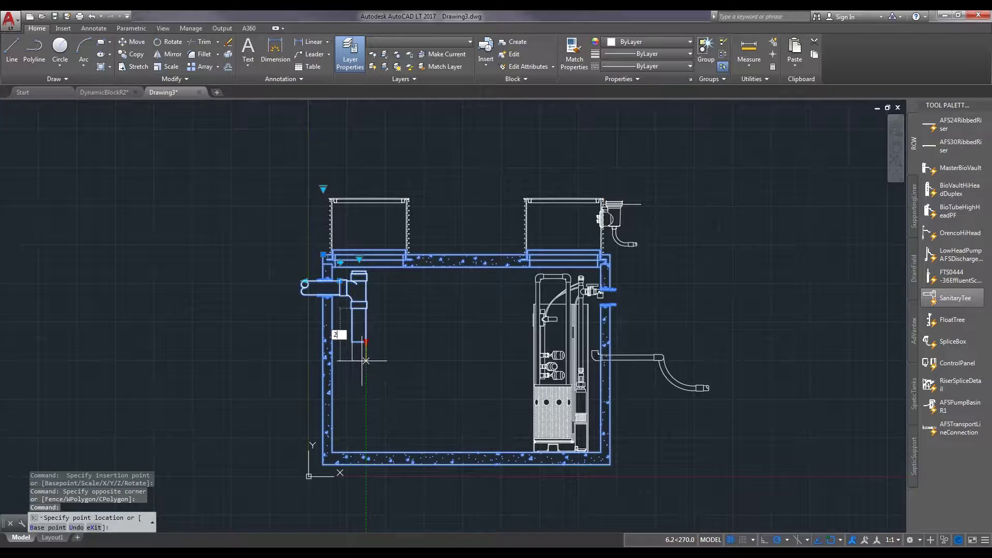
{"action": "key", "text": "Return"}
{"action": "key", "text": "Escape"}
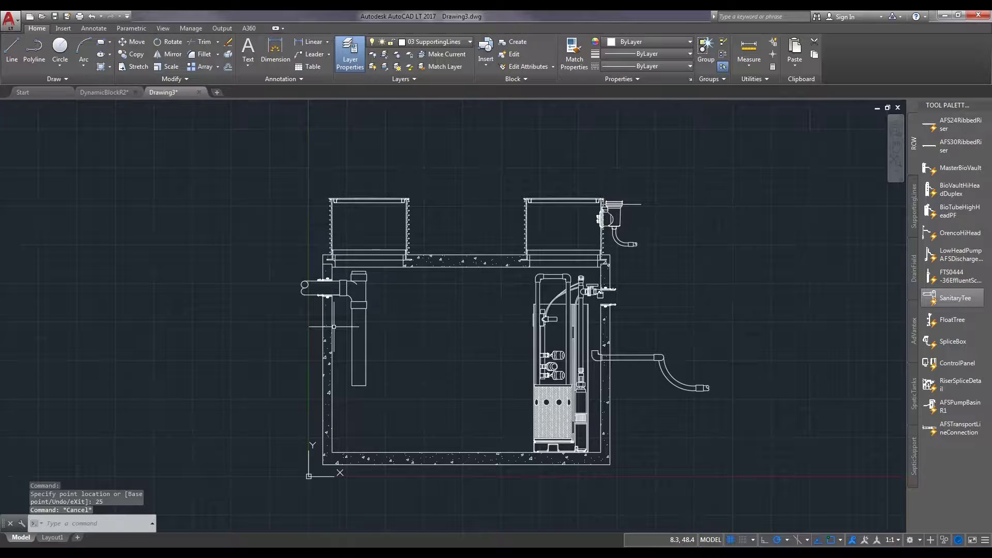
{"action": "scroll", "coordinate": [539, 364], "scroll_direction": "up", "scroll_amount": 2}
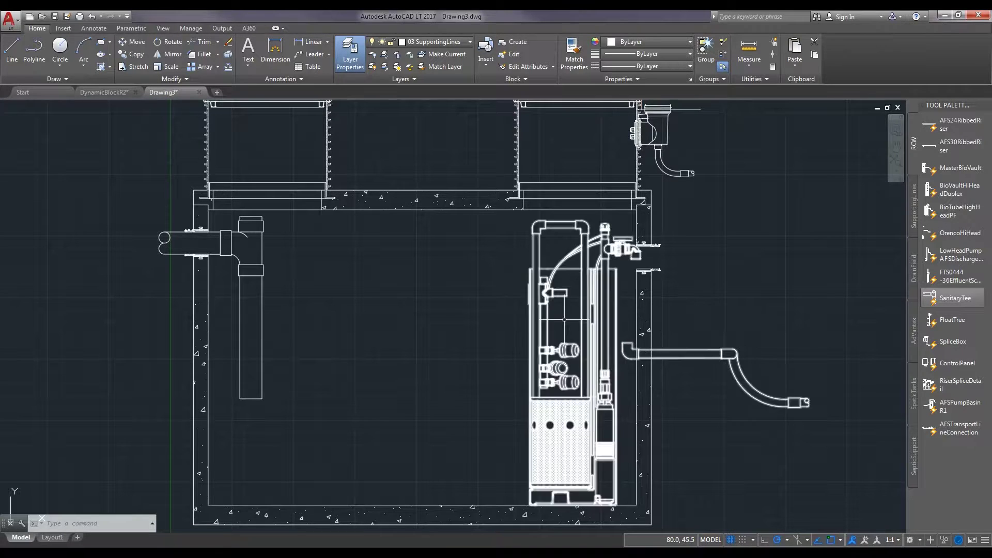
{"action": "left_click", "coordinate": [570, 433]}
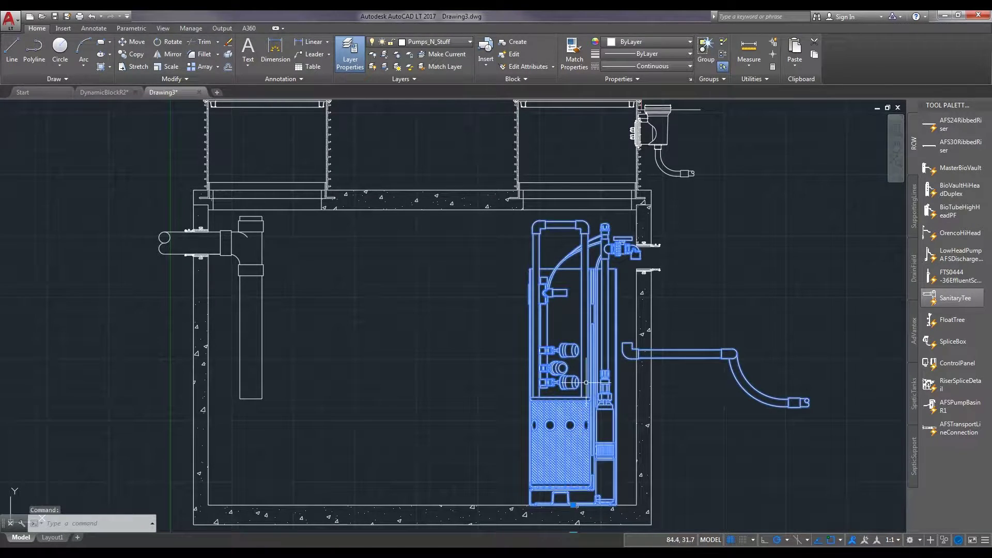
{"action": "scroll", "coordinate": [571, 433], "scroll_direction": "down", "scroll_amount": 3}
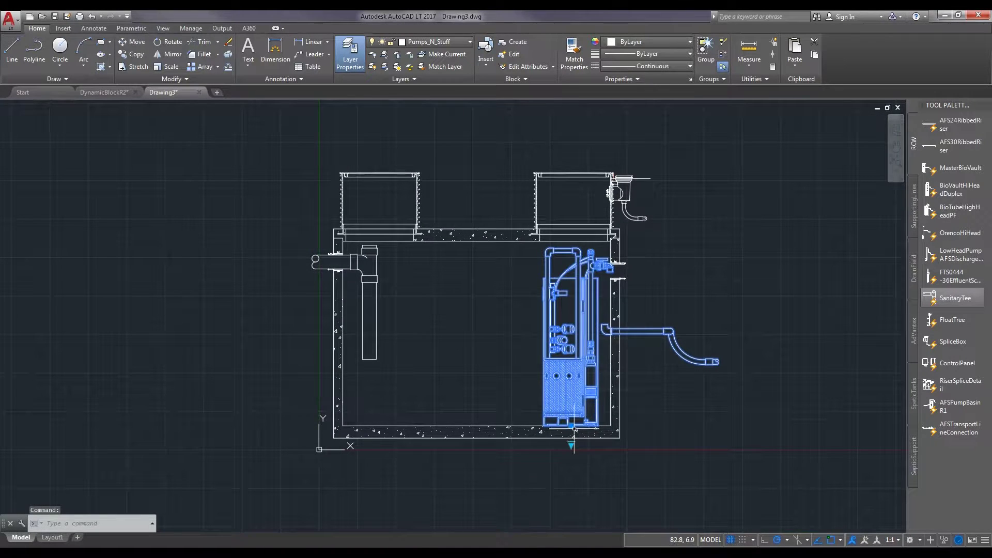
{"action": "left_click", "coordinate": [570, 444]}
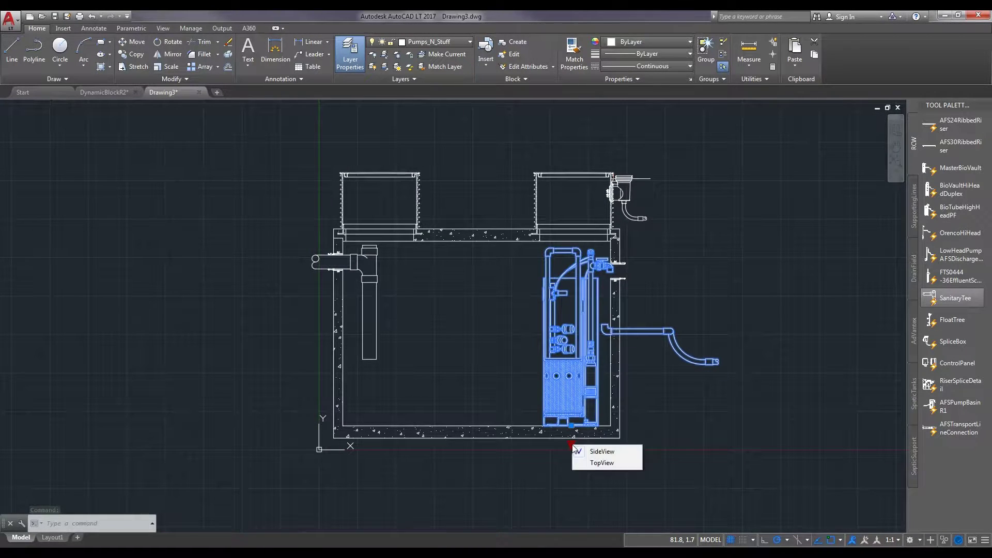
{"action": "left_click", "coordinate": [577, 463]}
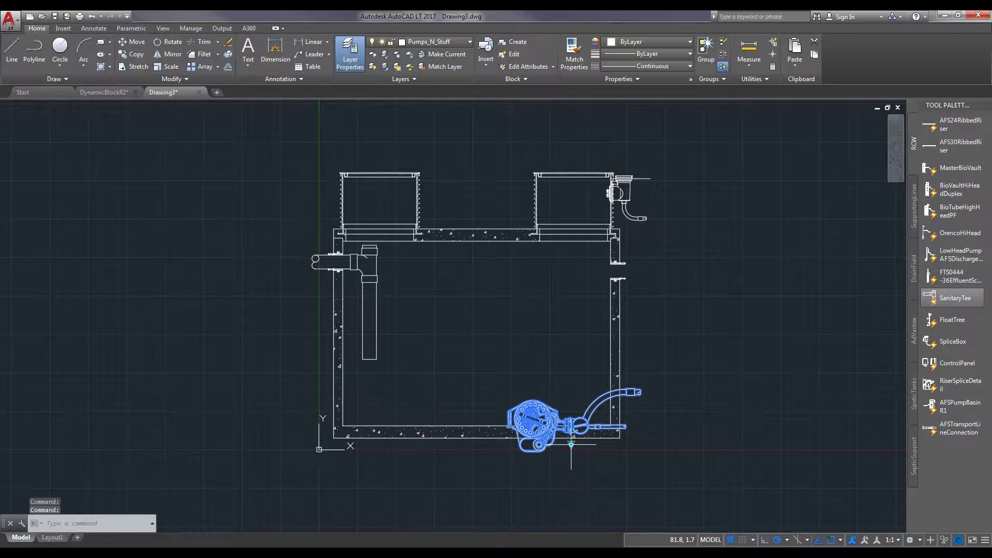
{"action": "left_click", "coordinate": [571, 445]}
{"action": "left_click", "coordinate": [589, 451]}
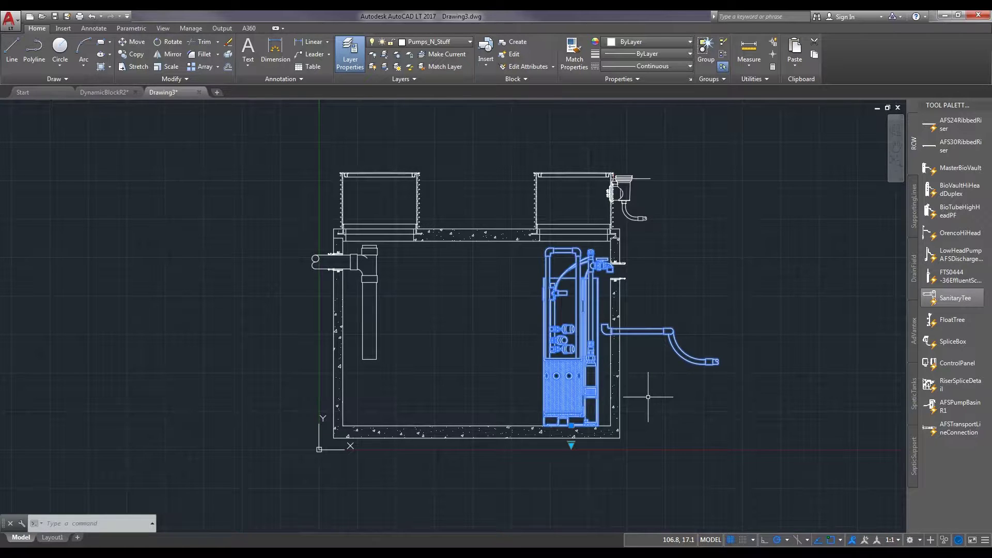
- Open the MasterBioVault block with REFEDIT, accept the unlink warning, and select all its objects
{"action": "type", "text": "REF"}
{"action": "key", "text": "Return"}
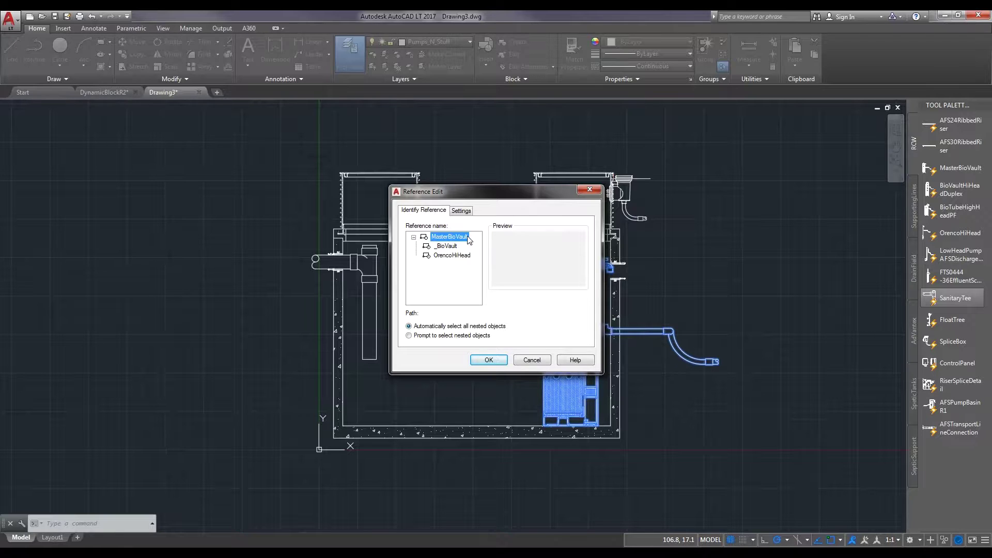
{"action": "left_click", "coordinate": [497, 361]}
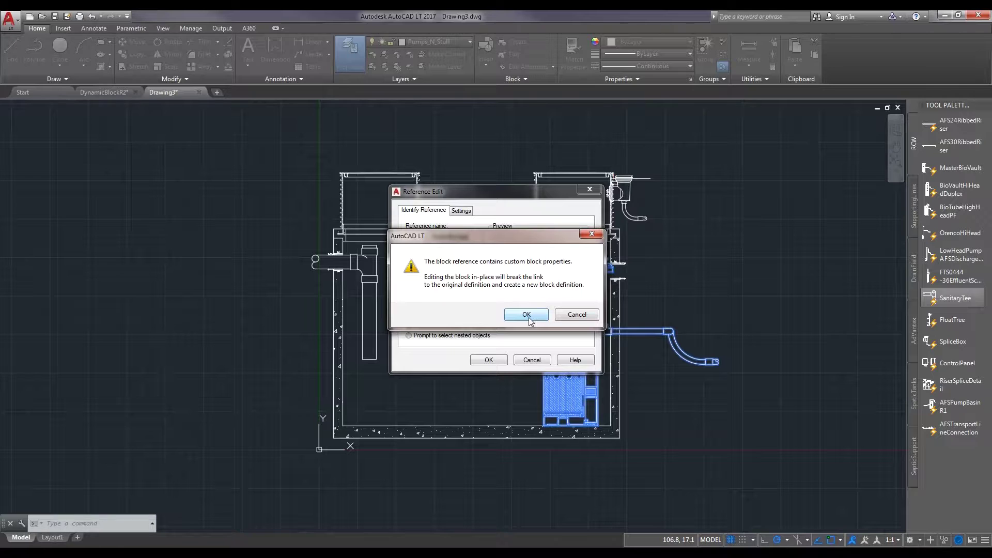
{"action": "left_click", "coordinate": [527, 315]}
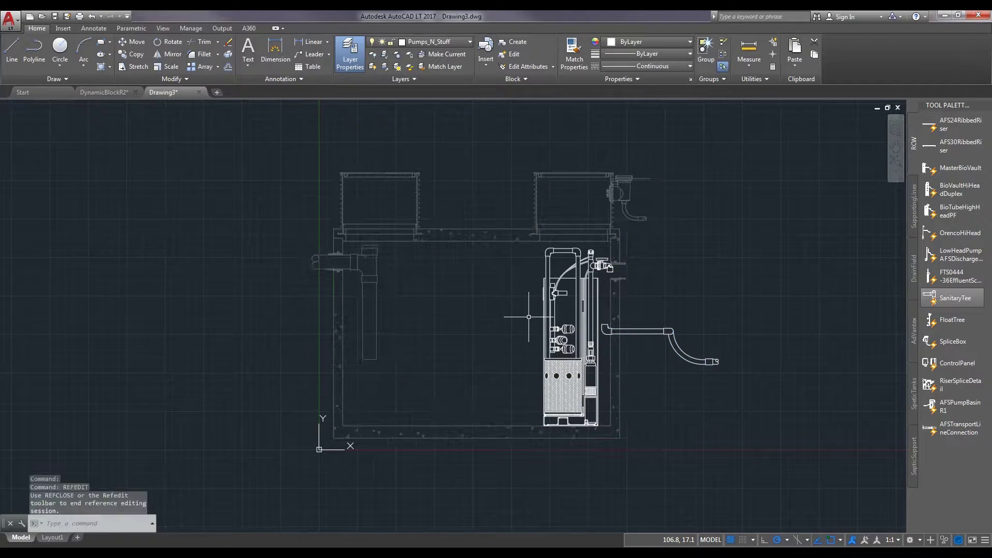
{"action": "key", "text": "ctrl+a"}
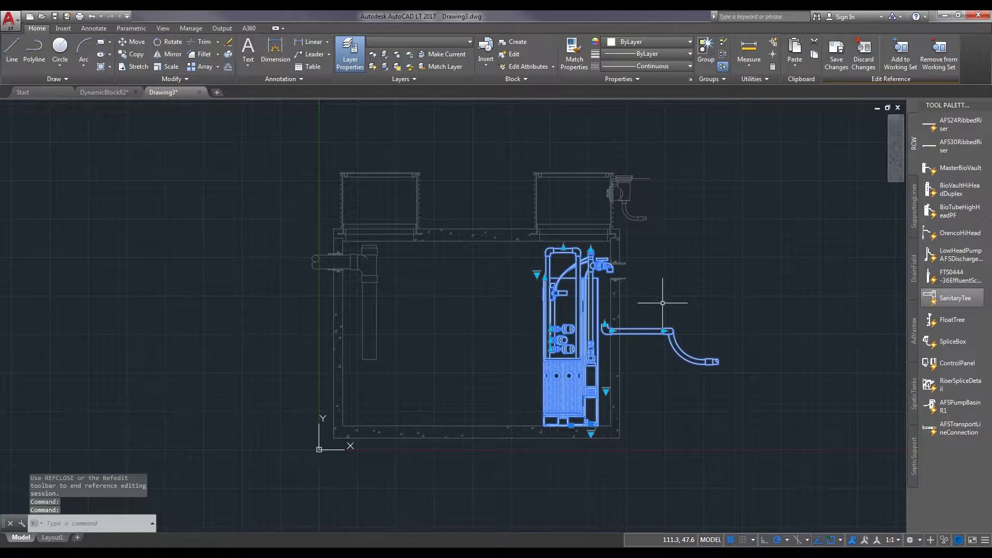
- Change the pump vault size to PVU68
{"action": "scroll", "coordinate": [644, 279], "scroll_direction": "up", "scroll_amount": 4}
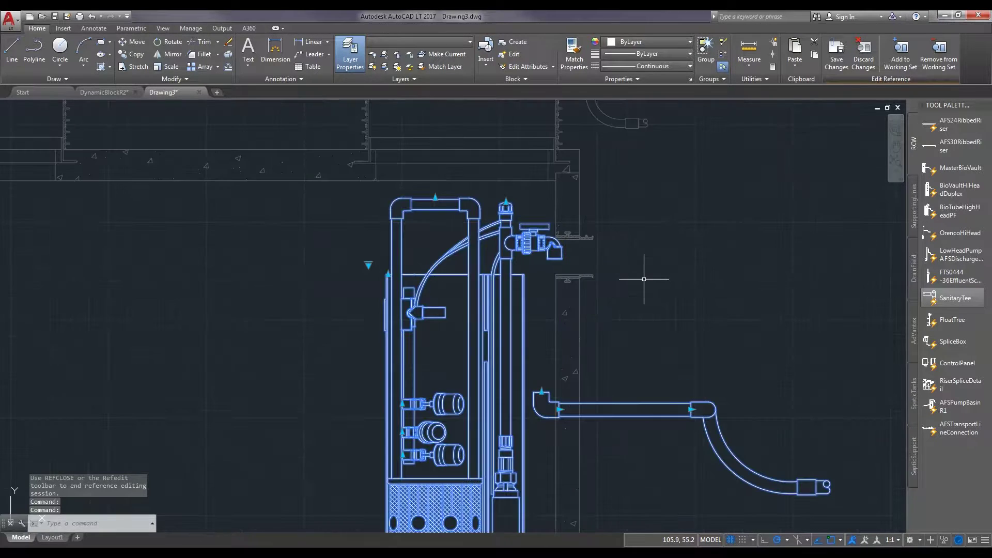
{"action": "left_click", "coordinate": [368, 265]}
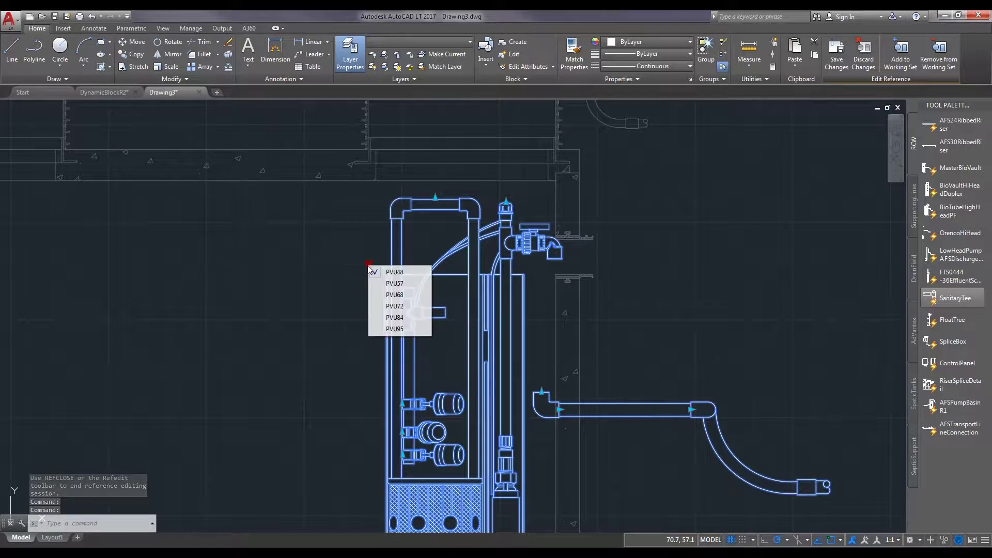
{"action": "left_click", "coordinate": [394, 295]}
- Stretch the riser top, then raise the discharge riser and valve near the vault top
{"action": "middle_click_drag", "start_coordinate": [402, 241], "coordinate": [367, 388]}
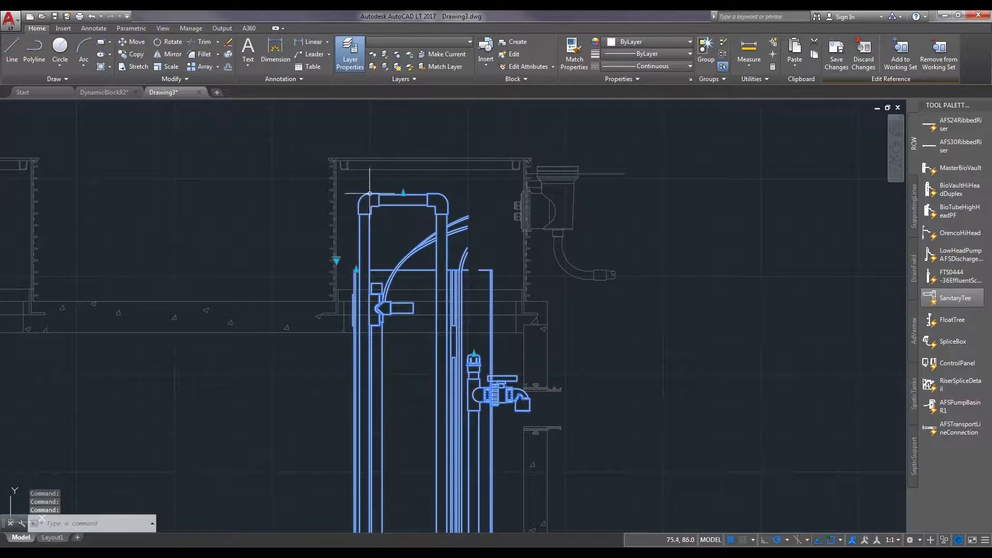
{"action": "left_click", "coordinate": [403, 194]}
{"action": "left_click", "coordinate": [403, 206]}
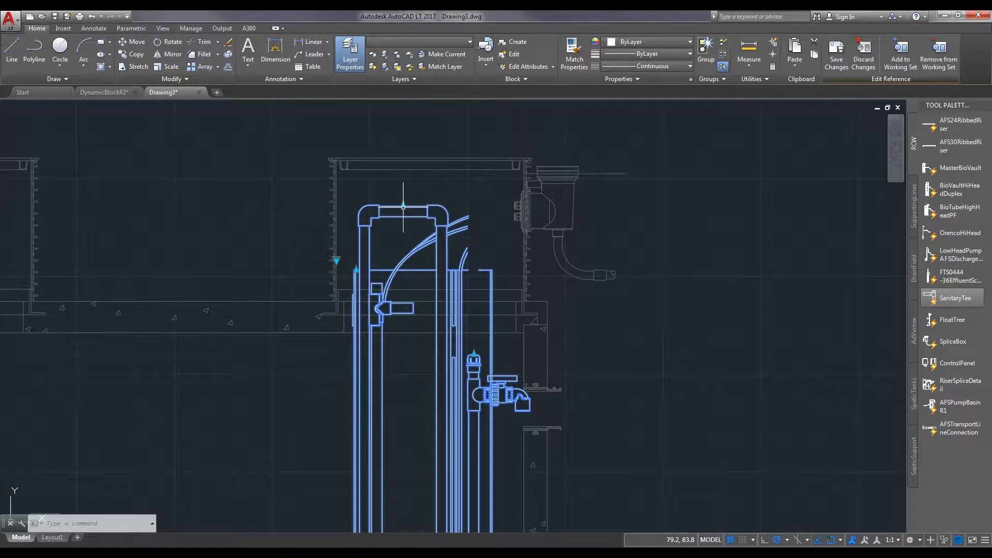
{"action": "middle_click_drag", "start_coordinate": [506, 431], "coordinate": [501, 360]}
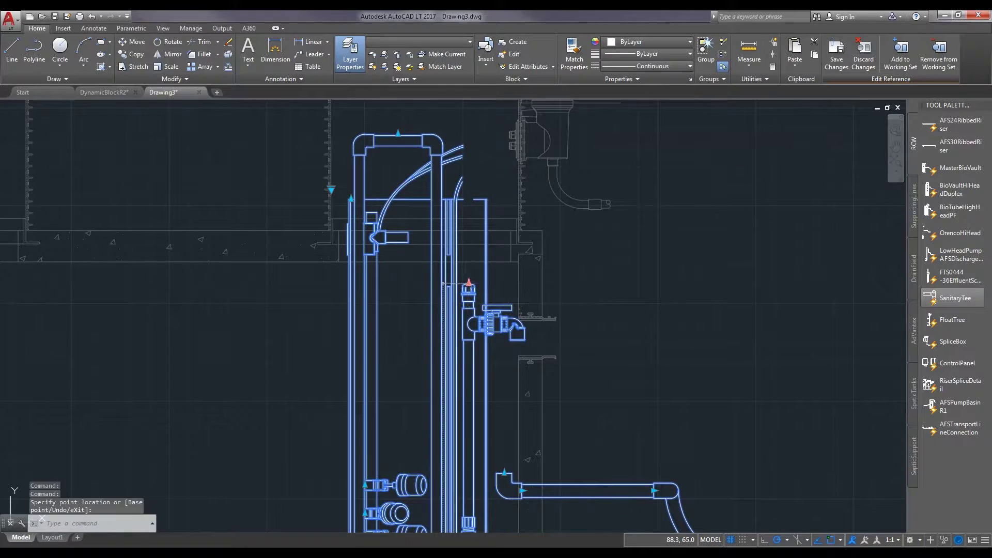
{"action": "left_click", "coordinate": [468, 284]}
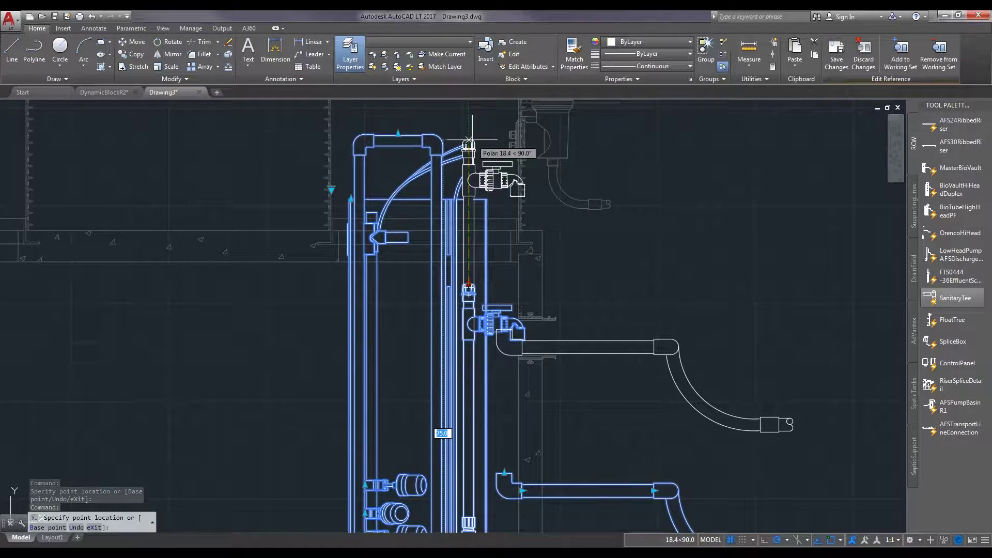
{"action": "middle_click_drag", "start_coordinate": [469, 141], "coordinate": [464, 185]}
{"action": "left_click", "coordinate": [464, 185]}
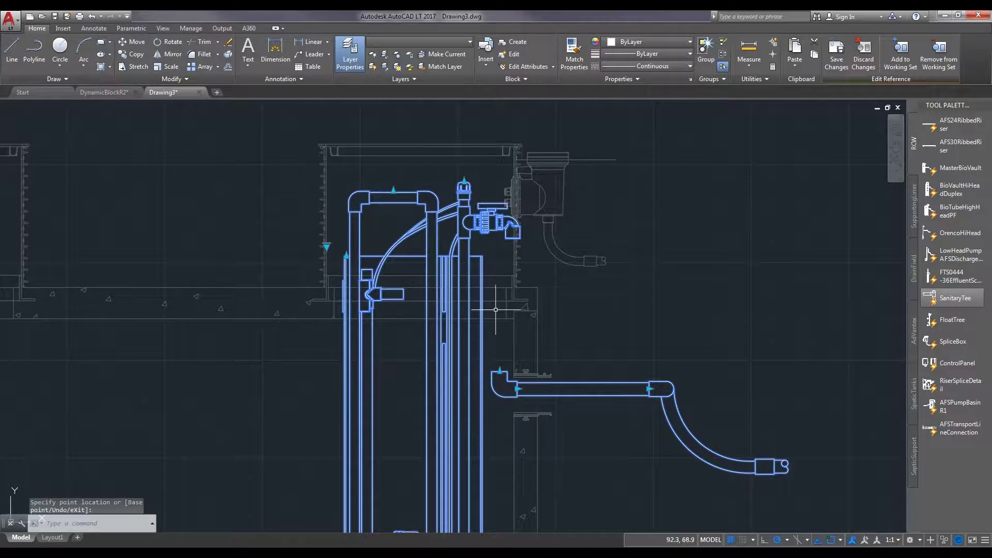
{"action": "scroll", "coordinate": [334, 305], "scroll_direction": "up", "scroll_amount": 2}
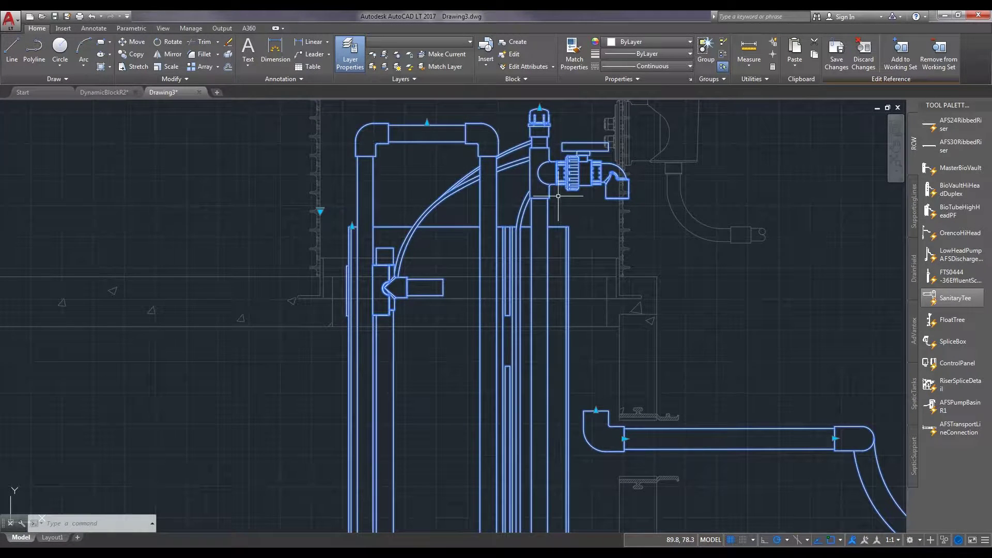
{"action": "scroll", "coordinate": [559, 197], "scroll_direction": "down", "scroll_amount": 3}
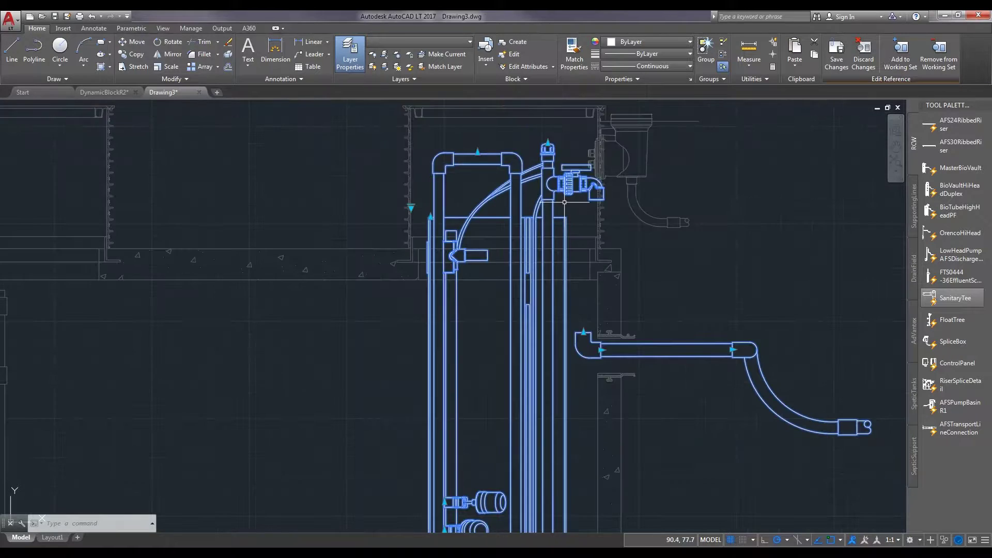
{"action": "scroll", "coordinate": [561, 300], "scroll_direction": "down", "scroll_amount": 4}
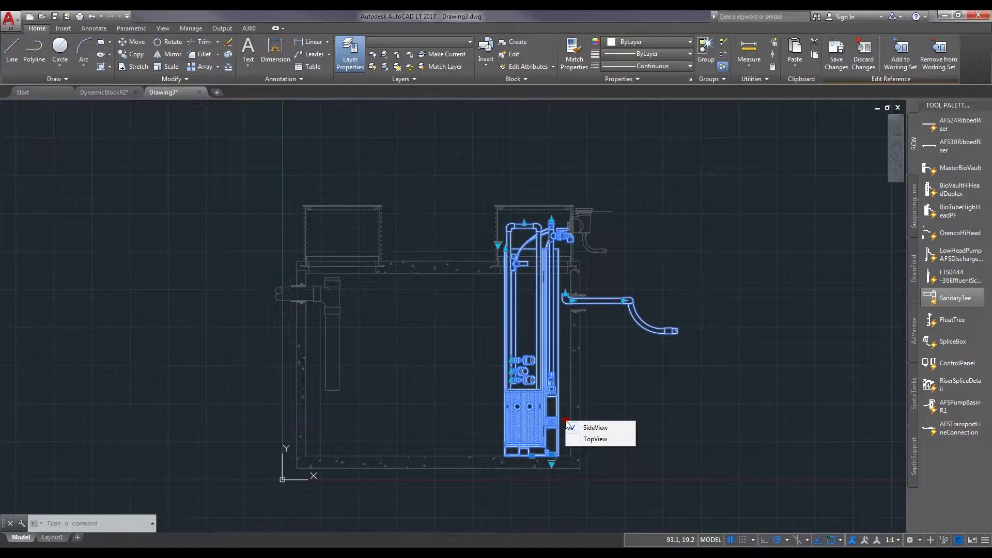
- Close the vault and outlet lookup lists and zoom in on the discharge pipe elbow
{"action": "left_click", "coordinate": [606, 476]}
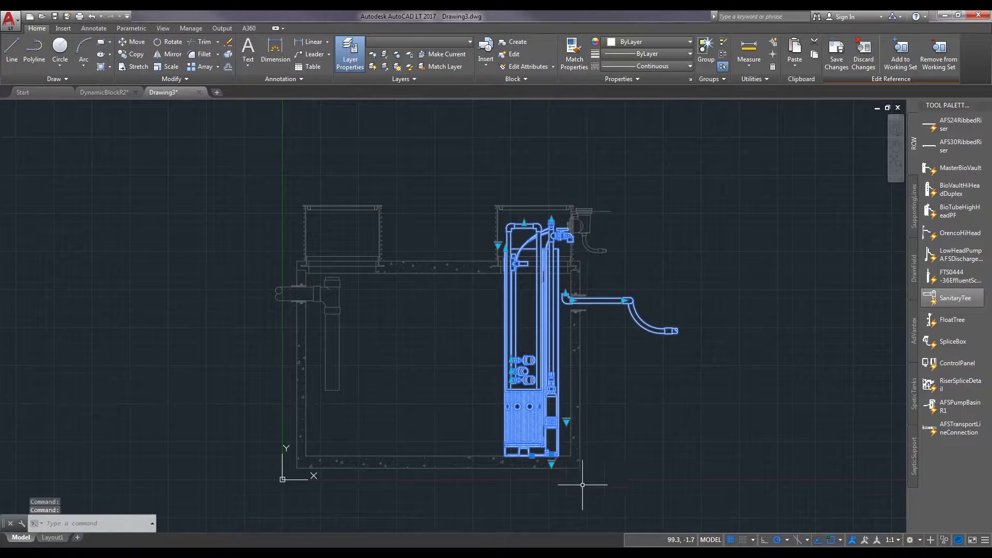
{"action": "left_click", "coordinate": [552, 464]}
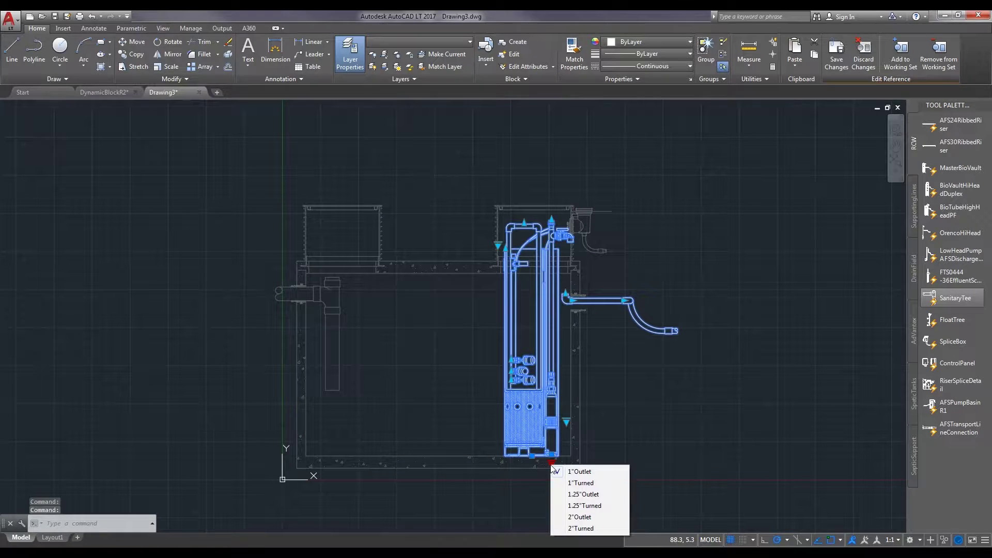
{"action": "left_click", "coordinate": [589, 483]}
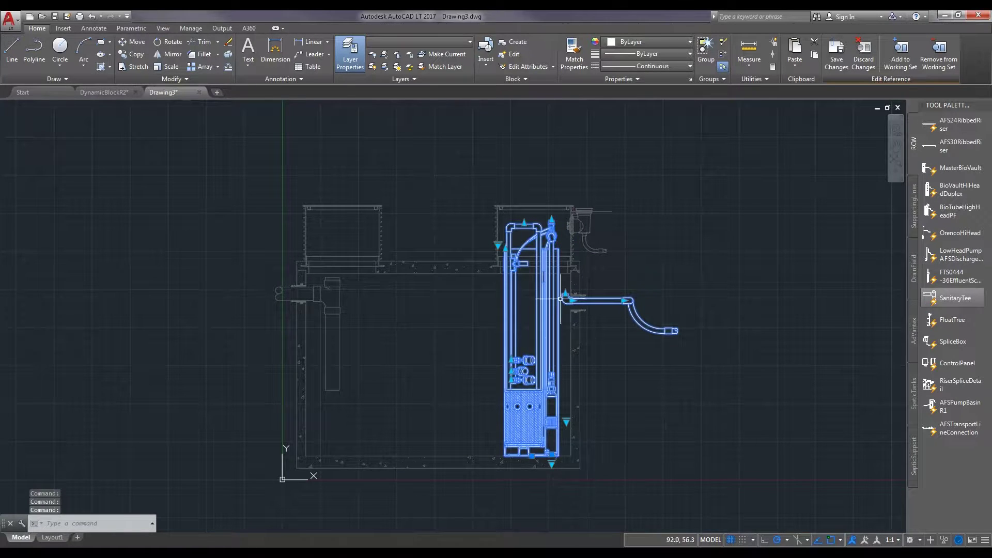
{"action": "scroll", "coordinate": [553, 248], "scroll_direction": "up", "scroll_amount": 5}
{"action": "middle_click_drag", "start_coordinate": [551, 226], "coordinate": [550, 290]}
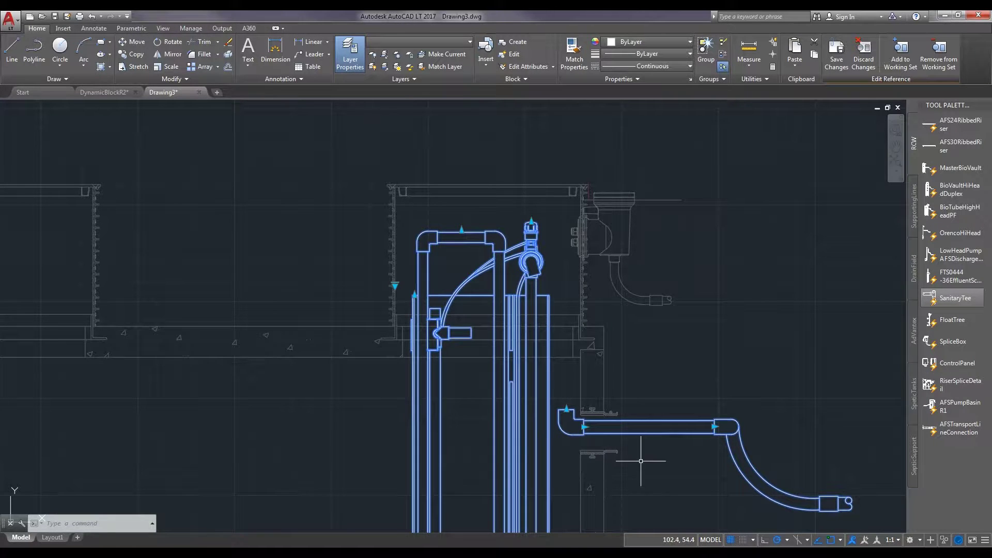
{"action": "middle_click_drag", "start_coordinate": [638, 460], "coordinate": [664, 337]}
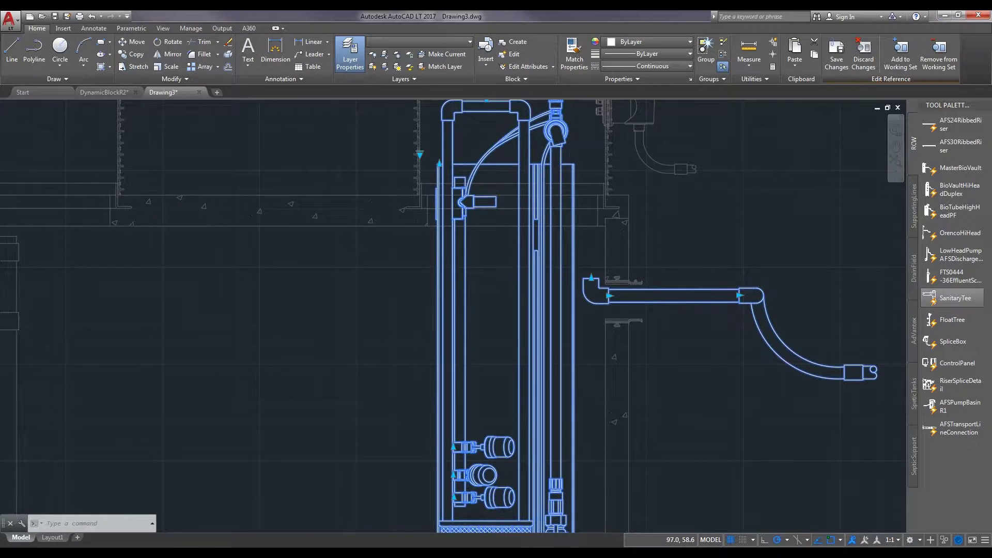
{"action": "scroll", "coordinate": [624, 297], "scroll_direction": "up", "scroll_amount": 2}
- Move the pipe fitting left against the elbow and shift the elbow slightly right
{"action": "left_click", "coordinate": [570, 268]}
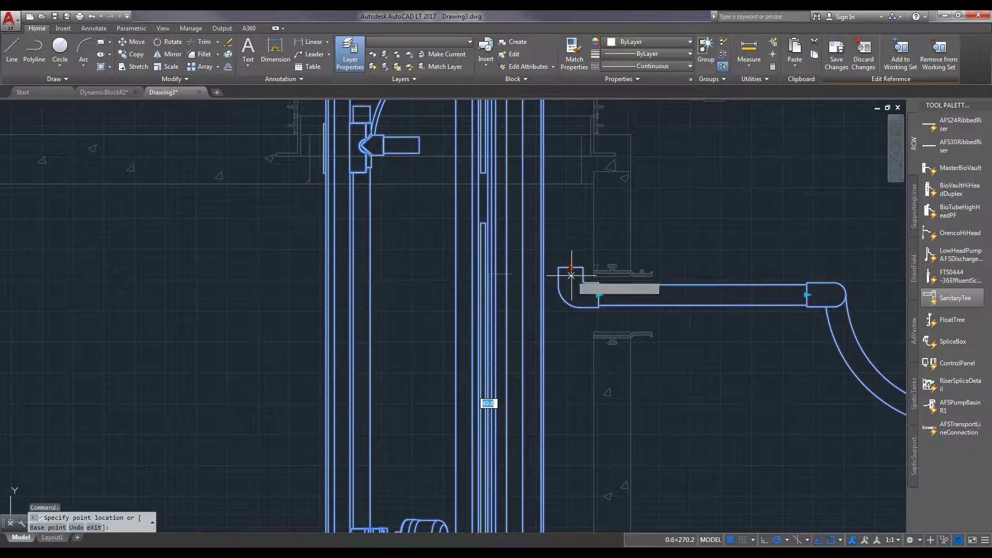
{"action": "scroll", "coordinate": [571, 293], "scroll_direction": "up", "scroll_amount": 4}
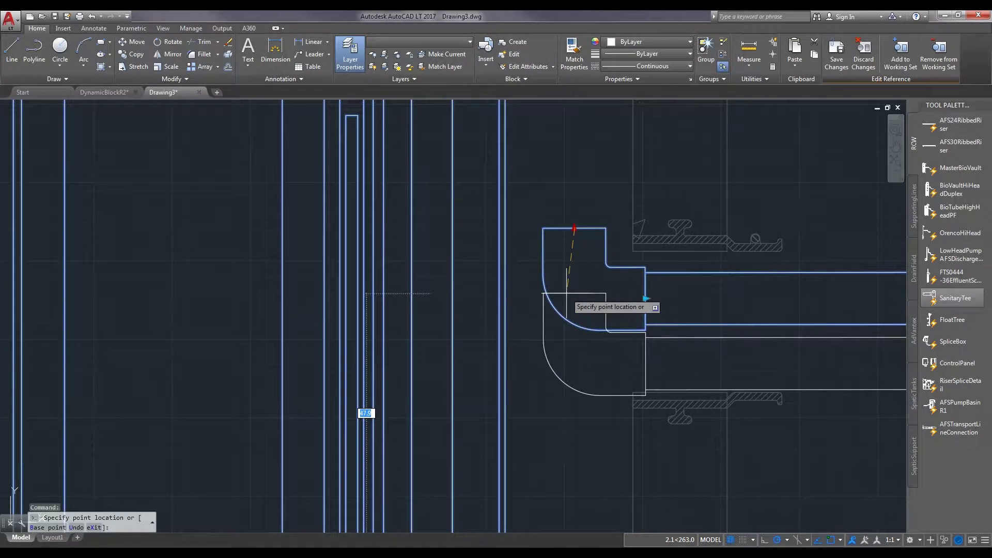
{"action": "key", "text": "Escape"}
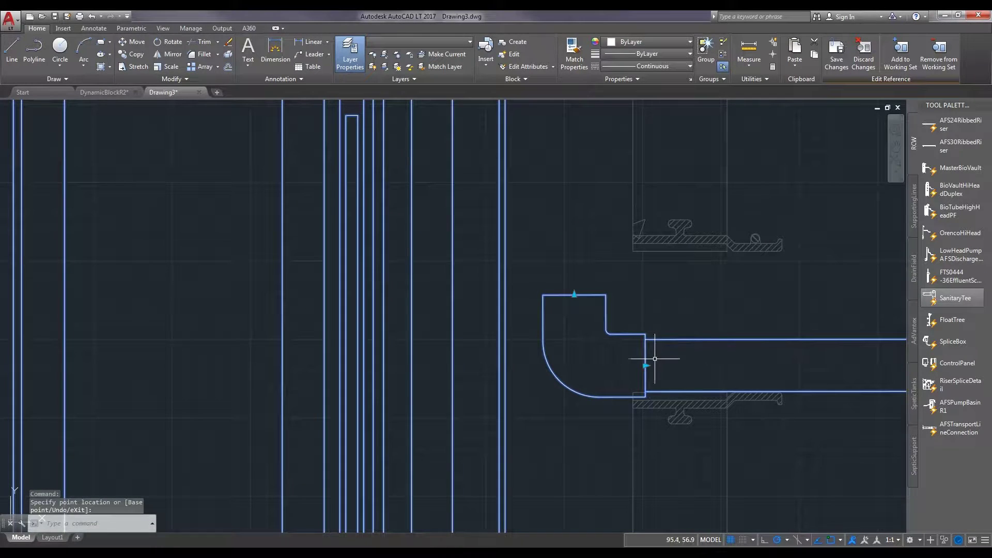
{"action": "left_click", "coordinate": [645, 365]}
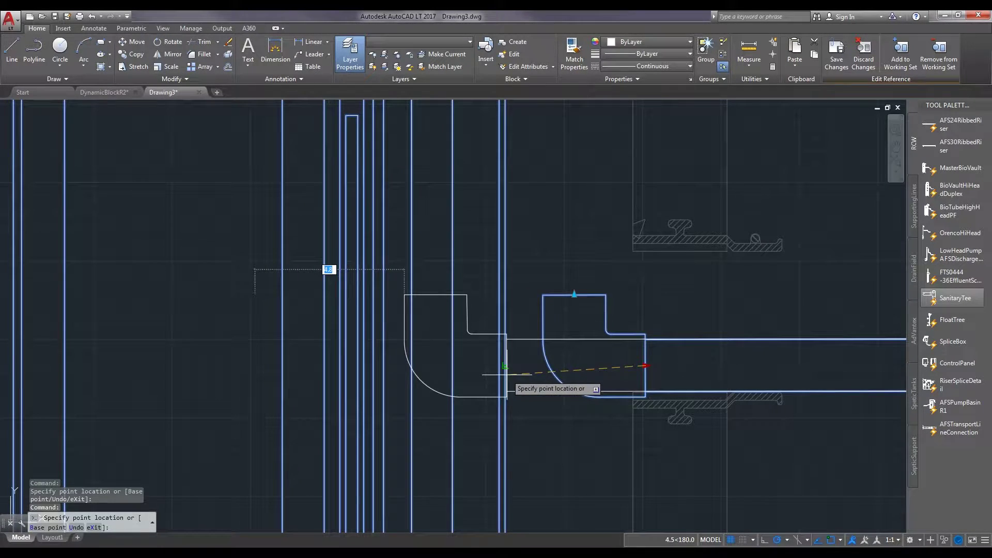
{"action": "left_click", "coordinate": [530, 365]}
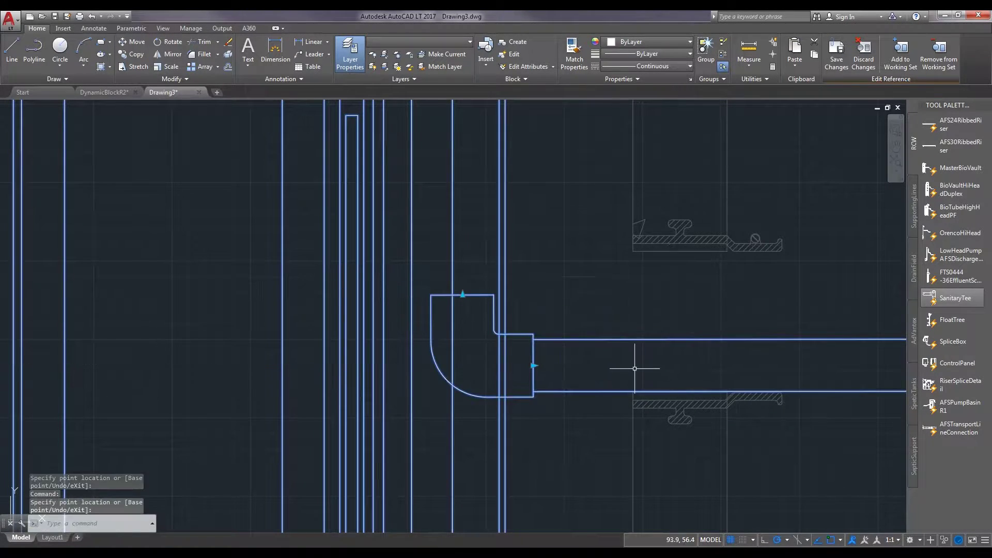
{"action": "left_click", "coordinate": [534, 365]}
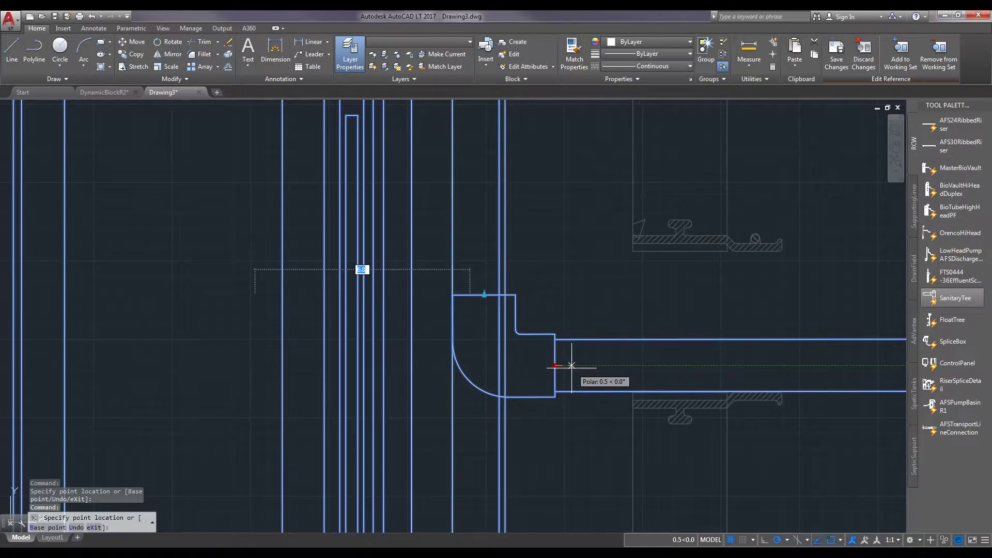
{"action": "left_click", "coordinate": [569, 365]}
- Stretch the discharge pipe's end so it meets the end cap
{"action": "scroll", "coordinate": [606, 369], "scroll_direction": "down", "scroll_amount": 3}
{"action": "middle_click_drag", "start_coordinate": [635, 348], "coordinate": [543, 377]}
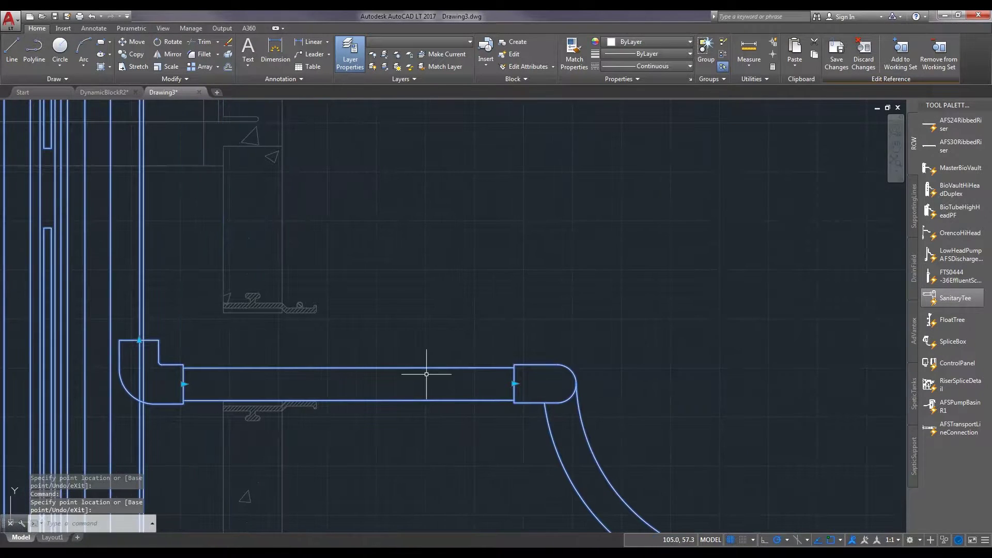
{"action": "left_click", "coordinate": [514, 383]}
{"action": "scroll", "coordinate": [304, 406], "scroll_direction": "up", "scroll_amount": 4}
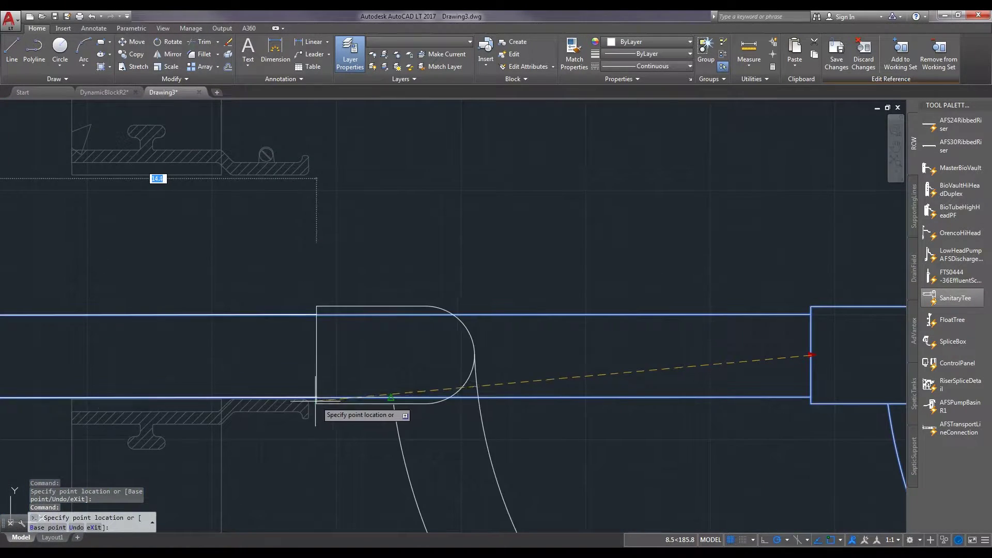
{"action": "left_click", "coordinate": [305, 406]}
{"action": "scroll", "coordinate": [387, 388], "scroll_direction": "down", "scroll_amount": 2}
{"action": "middle_click_drag", "start_coordinate": [491, 378], "coordinate": [633, 362]}
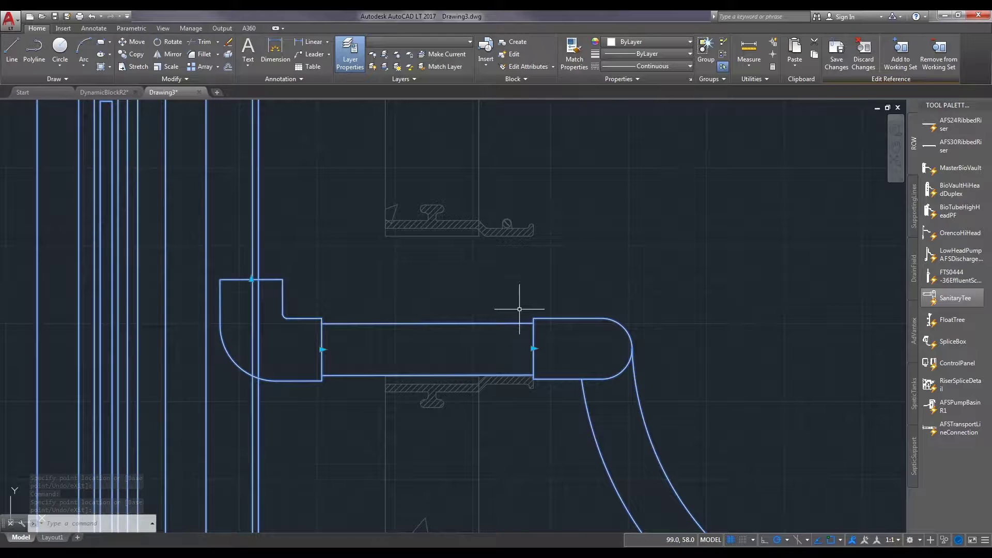
{"action": "scroll", "coordinate": [492, 339], "scroll_direction": "down", "scroll_amount": 4}
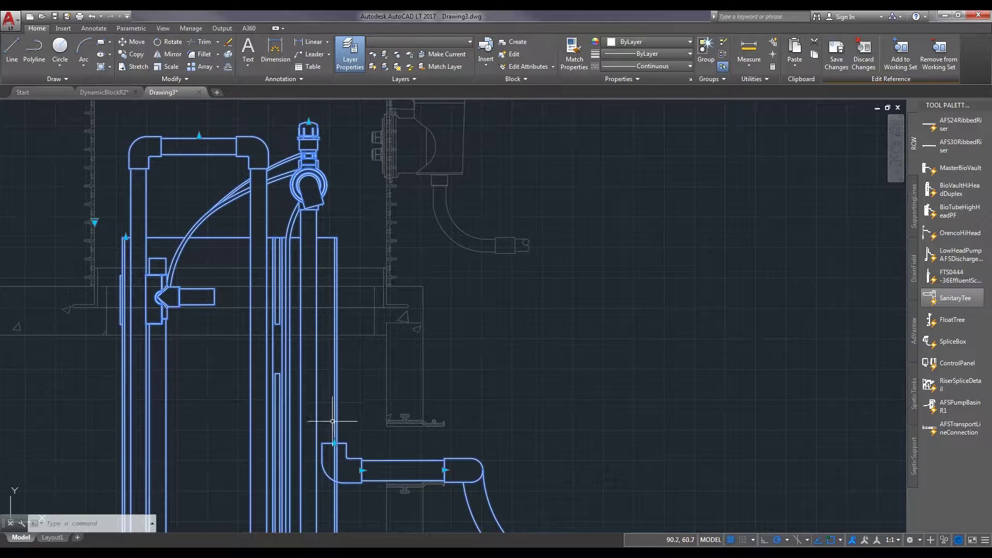
- Move the upper float switches to new heights inside the vault
{"action": "scroll", "coordinate": [396, 176], "scroll_direction": "down", "scroll_amount": 3}
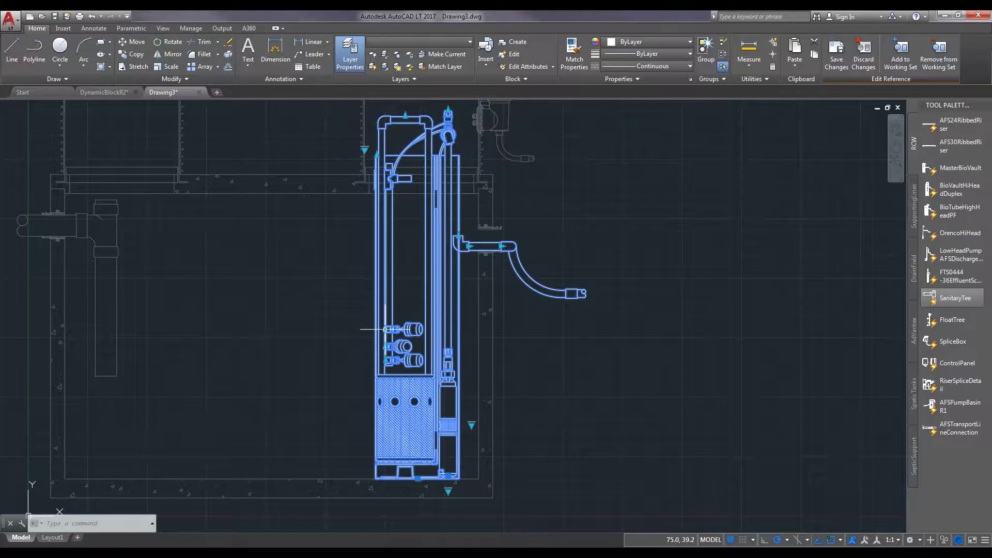
{"action": "left_click", "coordinate": [386, 330]}
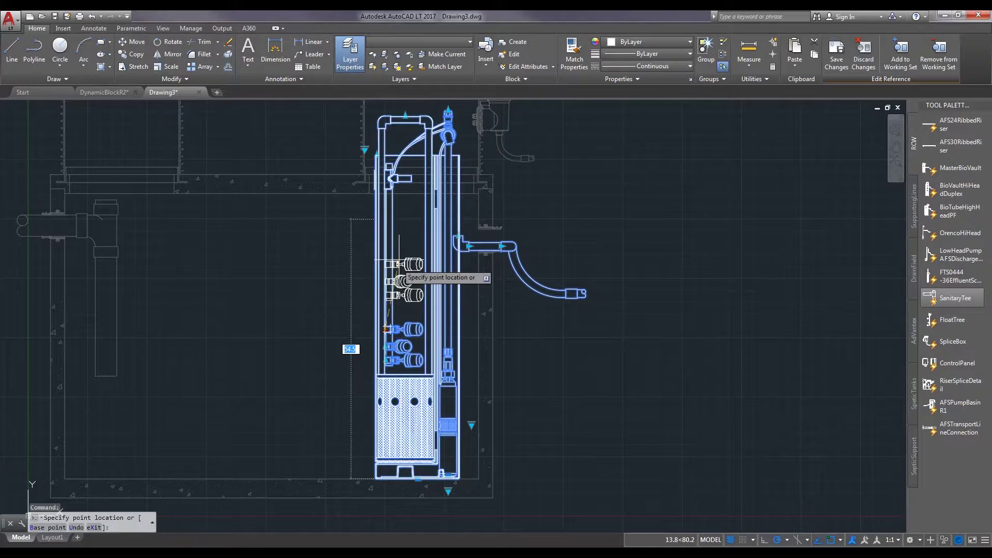
{"action": "left_click", "coordinate": [399, 269]}
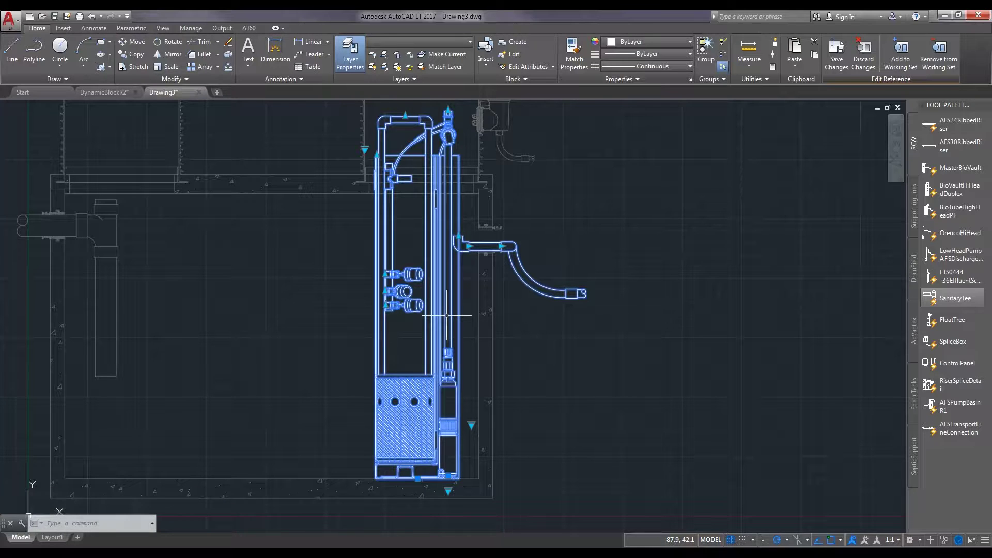
{"action": "scroll", "coordinate": [440, 307], "scroll_direction": "up", "scroll_amount": 2}
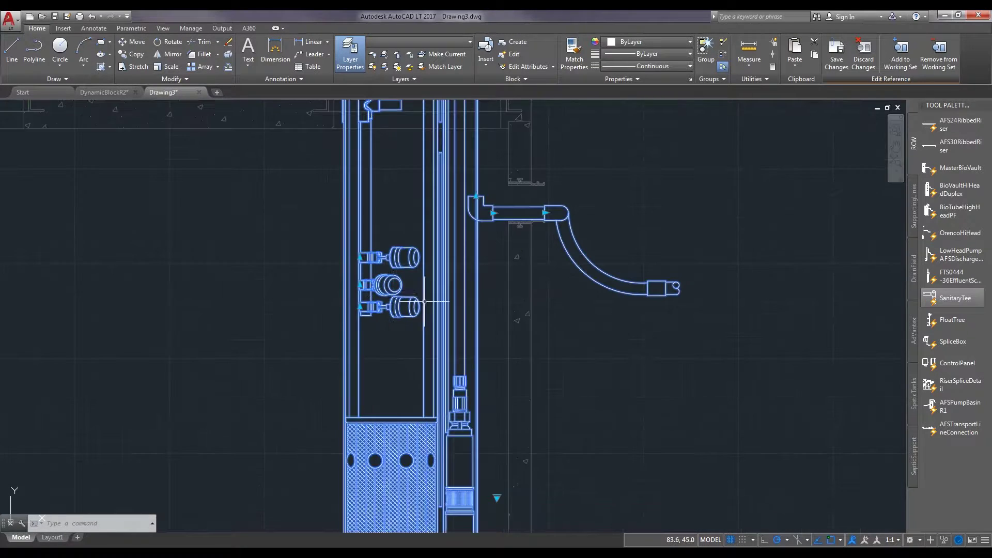
{"action": "left_click", "coordinate": [360, 285]}
{"action": "scroll", "coordinate": [364, 282], "scroll_direction": "up", "scroll_amount": 3}
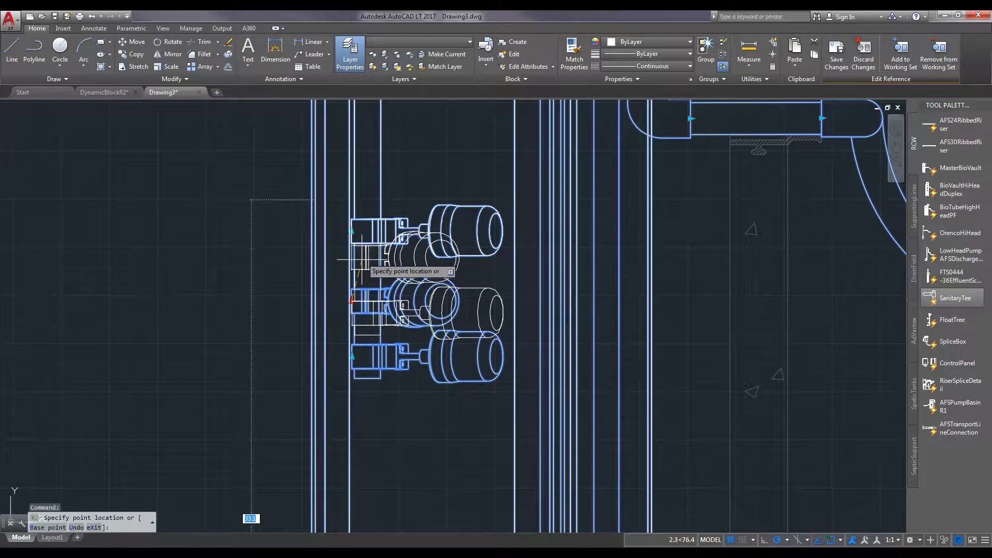
{"action": "left_click", "coordinate": [360, 271]}
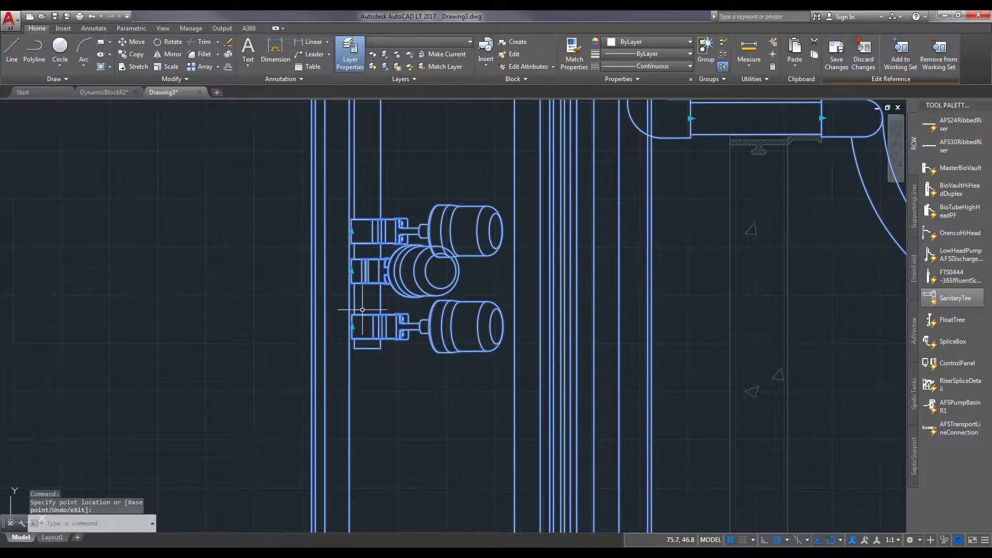
- Drop the lowest float switch down to just above the pump screen
{"action": "left_click", "coordinate": [353, 326]}
{"action": "scroll", "coordinate": [365, 413], "scroll_direction": "down", "scroll_amount": 3}
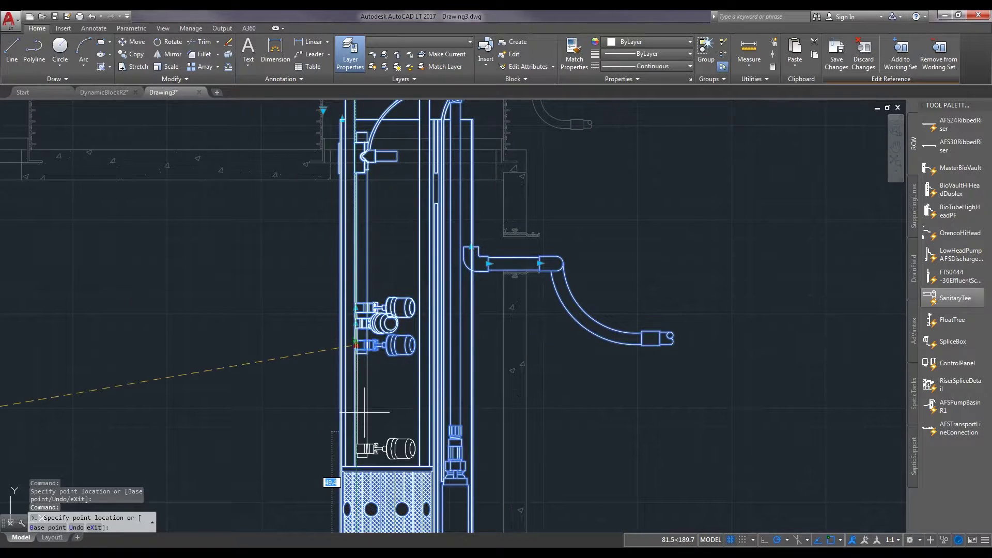
{"action": "left_click", "coordinate": [451, 439]}
{"action": "scroll", "coordinate": [453, 435], "scroll_direction": "down", "scroll_amount": 2}
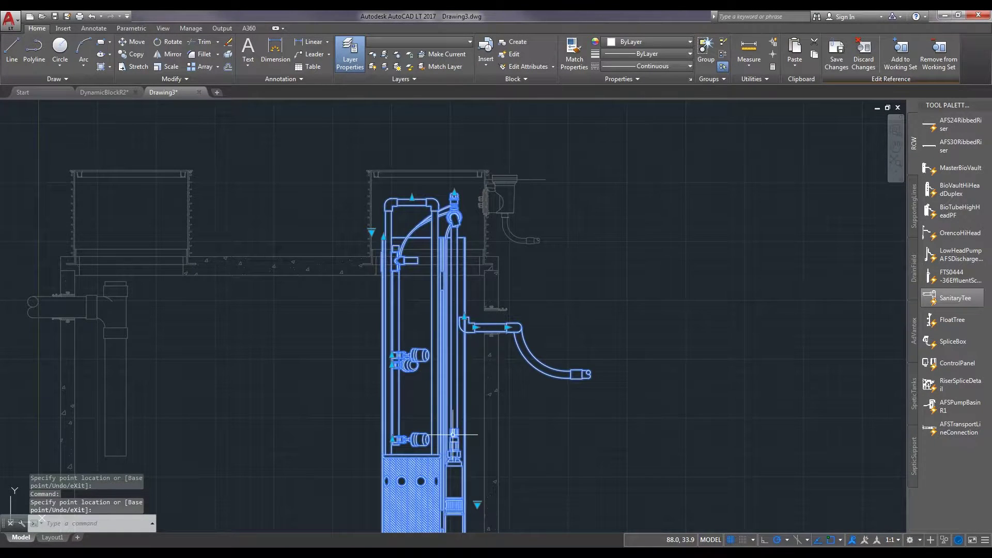
{"action": "middle_click_drag", "start_coordinate": [453, 435], "coordinate": [469, 368]}
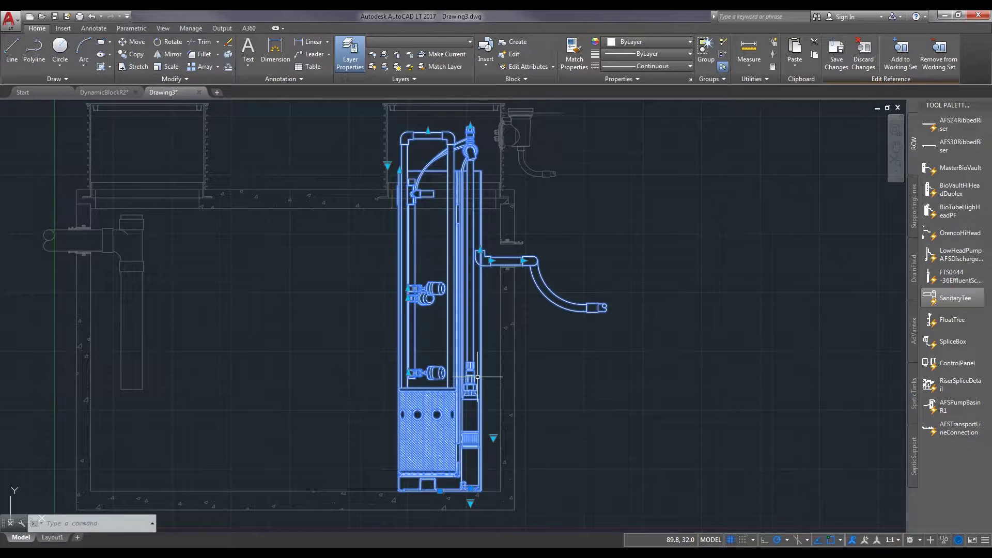
{"action": "scroll", "coordinate": [421, 270], "scroll_direction": "up", "scroll_amount": 2}
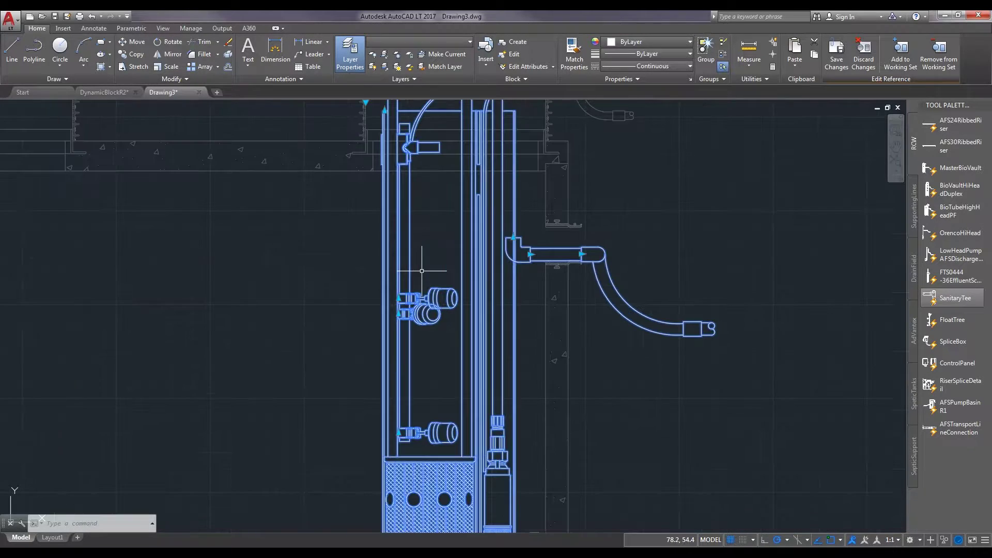
{"action": "scroll", "coordinate": [454, 247], "scroll_direction": "down", "scroll_amount": 3}
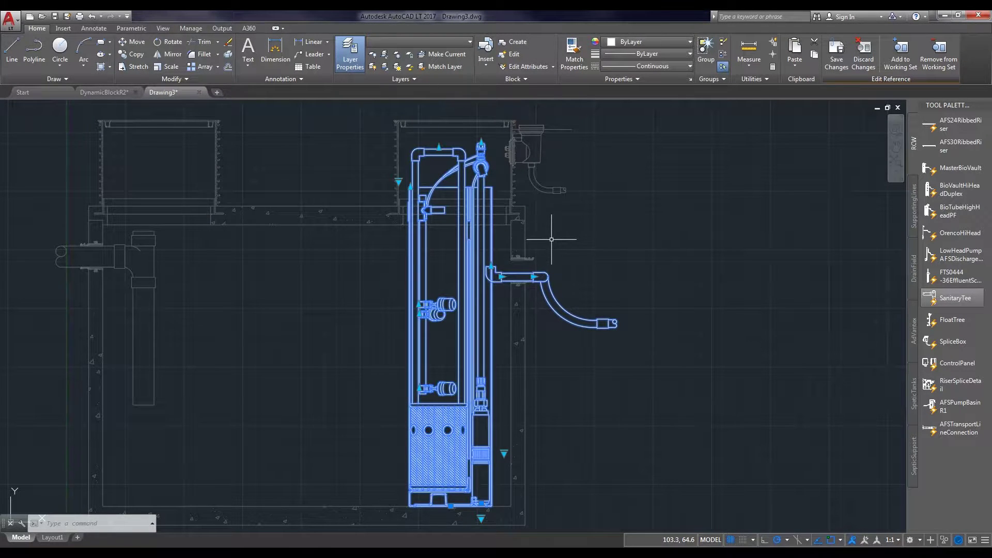
{"action": "scroll", "coordinate": [502, 271], "scroll_direction": "up", "scroll_amount": 6}
{"action": "scroll", "coordinate": [383, 311], "scroll_direction": "down", "scroll_amount": 4}
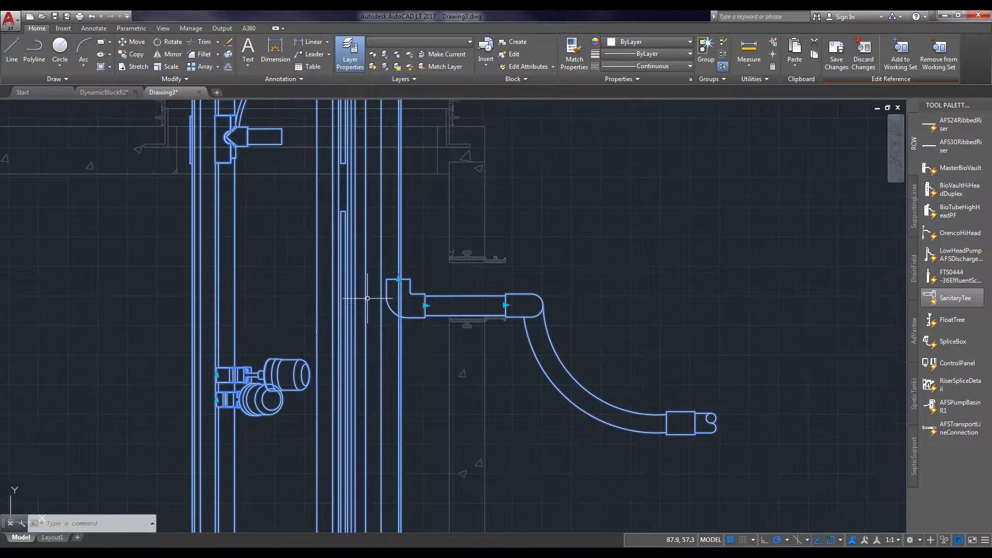
{"action": "scroll", "coordinate": [270, 412], "scroll_direction": "up", "scroll_amount": 8}
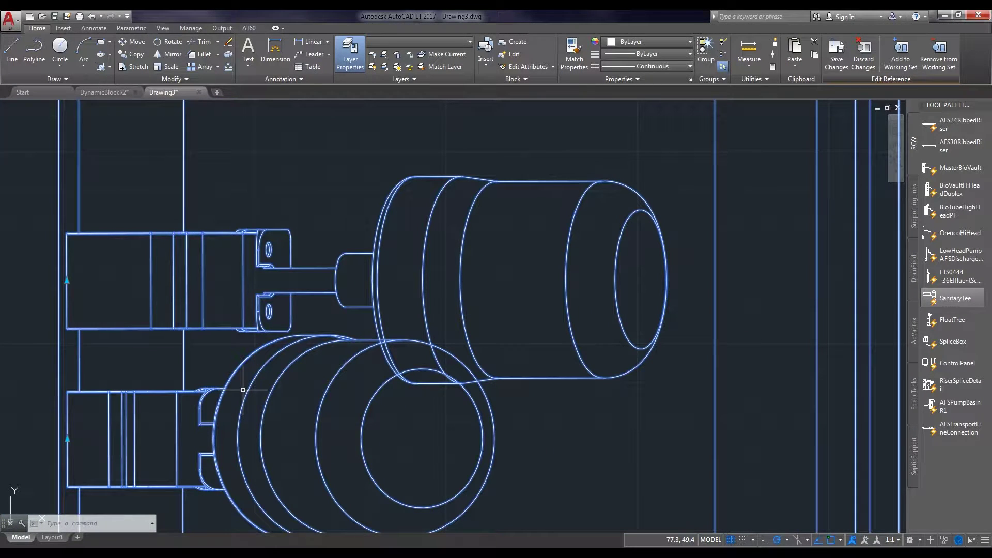
{"action": "scroll", "coordinate": [295, 387], "scroll_direction": "down", "scroll_amount": 6}
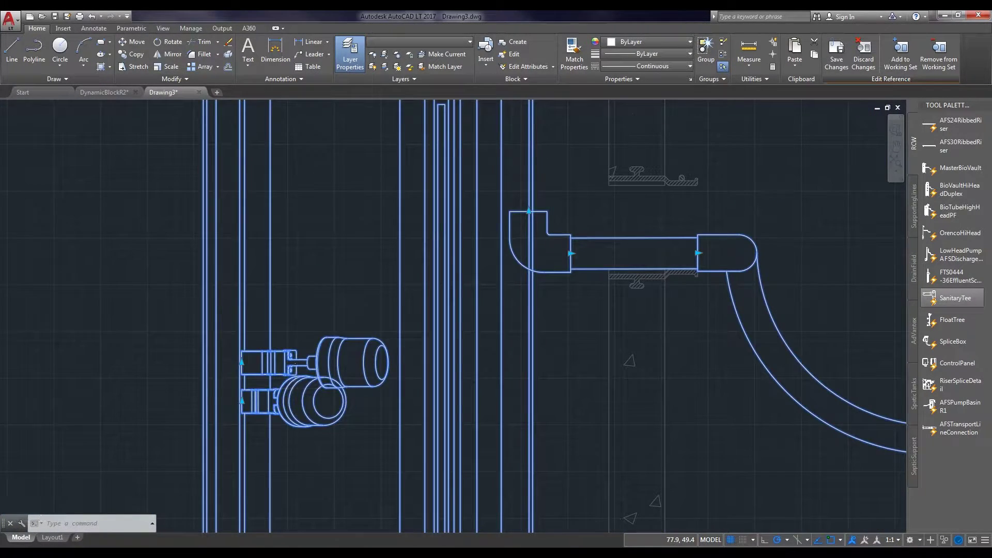
{"action": "scroll", "coordinate": [328, 403], "scroll_direction": "down", "scroll_amount": 4}
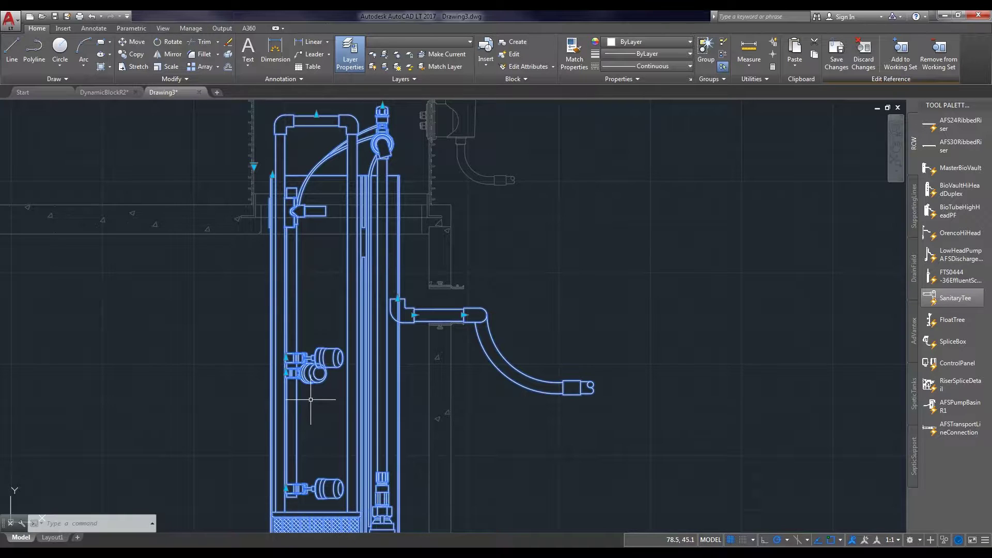
{"action": "mouse_move", "coordinate": [310, 397]}
{"action": "middle_mouse_down"}
{"action": "mouse_move", "coordinate": [352, 299]}
{"action": "mouse_move", "coordinate": [445, 282]}
{"action": "middle_mouse_up"}
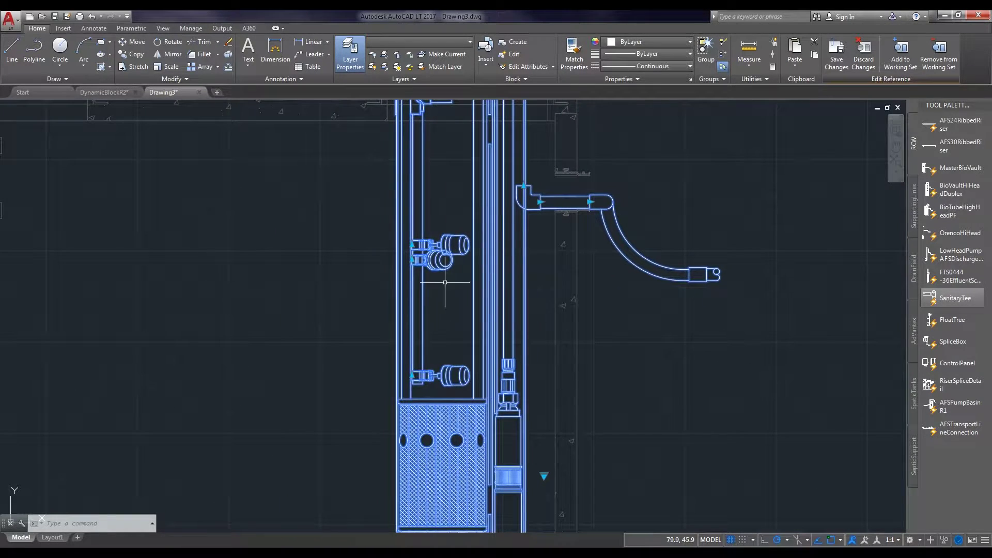
{"action": "scroll", "coordinate": [411, 241], "scroll_direction": "up", "scroll_amount": 3}
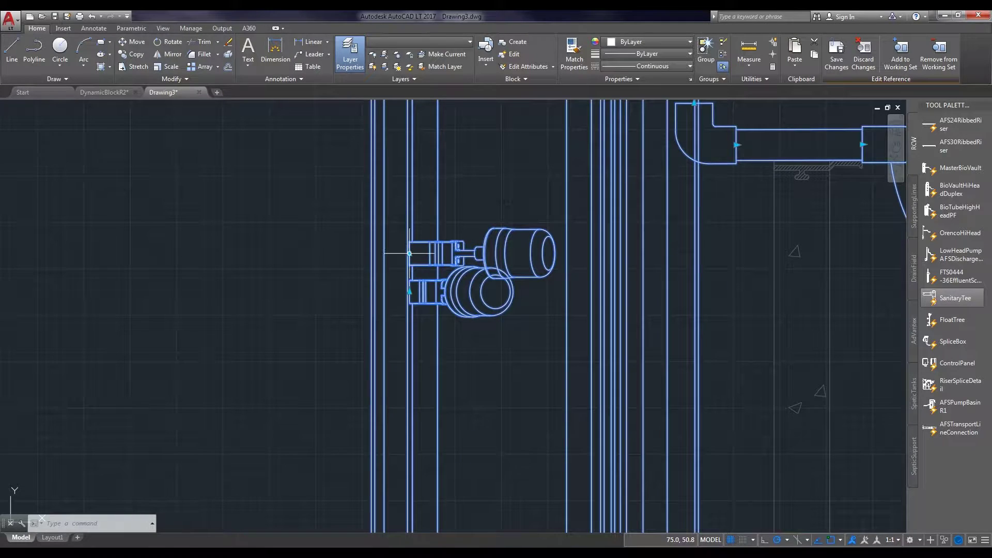
{"action": "left_click", "coordinate": [409, 253]}
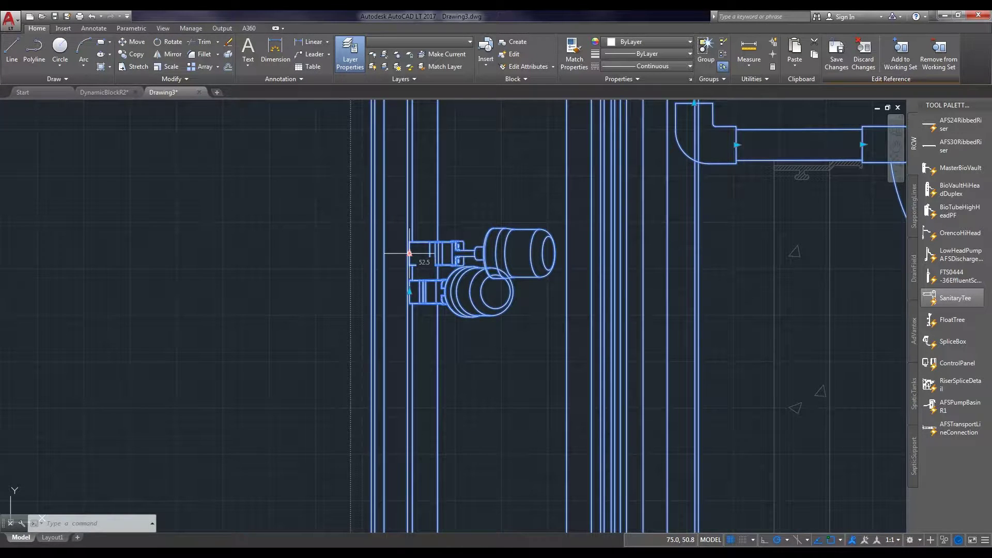
{"action": "key", "text": "Escape"}
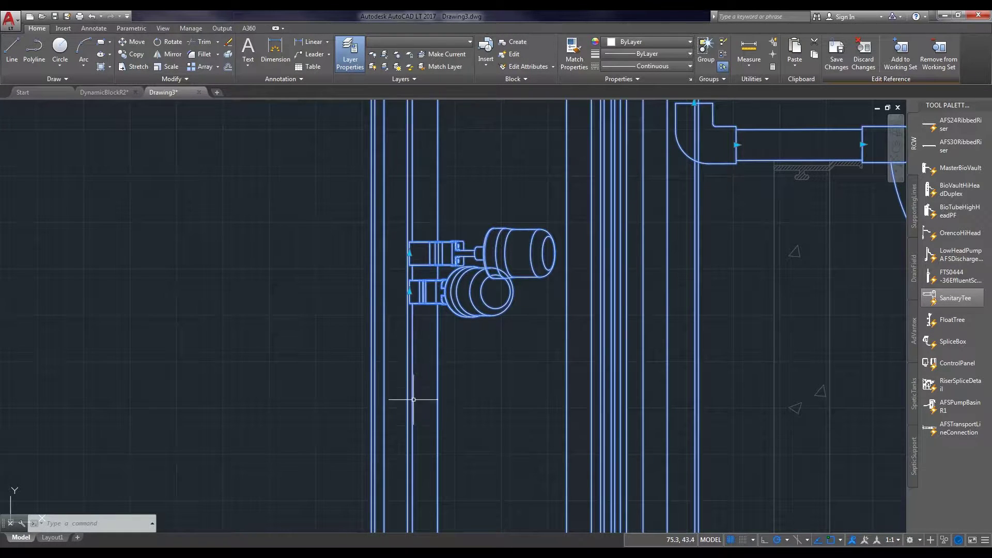
{"action": "left_click", "coordinate": [410, 253]}
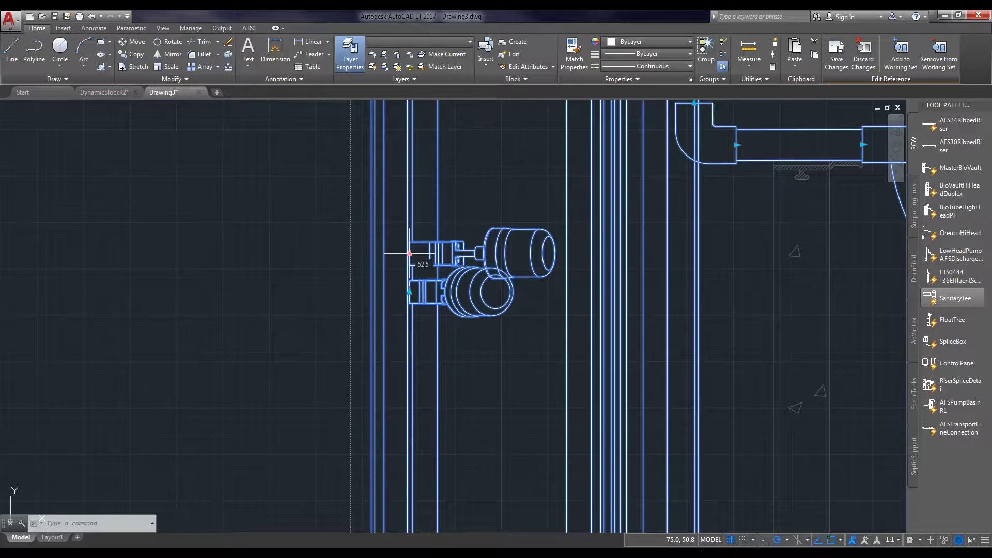
{"action": "key", "text": "Escape"}
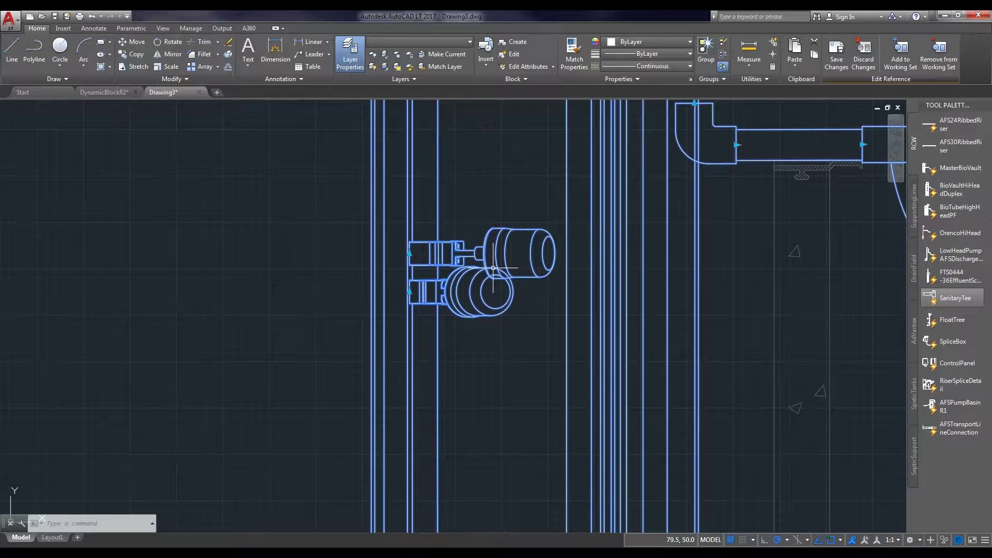
{"action": "scroll", "coordinate": [571, 341], "scroll_direction": "down", "scroll_amount": 2}
{"action": "mouse_move", "coordinate": [570, 337]}
{"action": "middle_mouse_down"}
{"action": "mouse_move", "coordinate": [442, 290]}
{"action": "mouse_move", "coordinate": [460, 282]}
{"action": "mouse_move", "coordinate": [444, 305]}
{"action": "middle_mouse_up"}
{"action": "scroll", "coordinate": [455, 288], "scroll_direction": "down", "scroll_amount": 3}
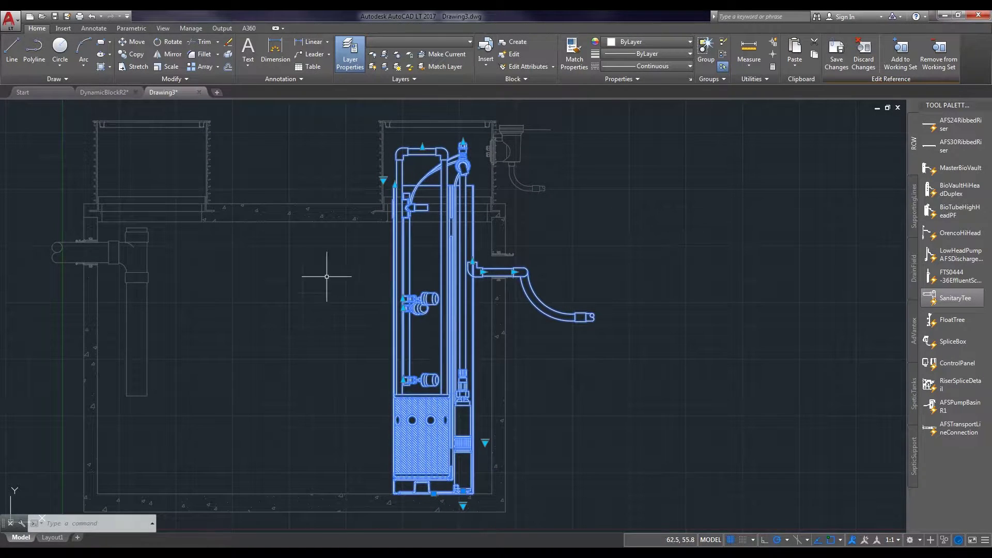
- Save the in-place edits to the MasterBioVault block and confirm the save
{"action": "left_click", "coordinate": [837, 54]}
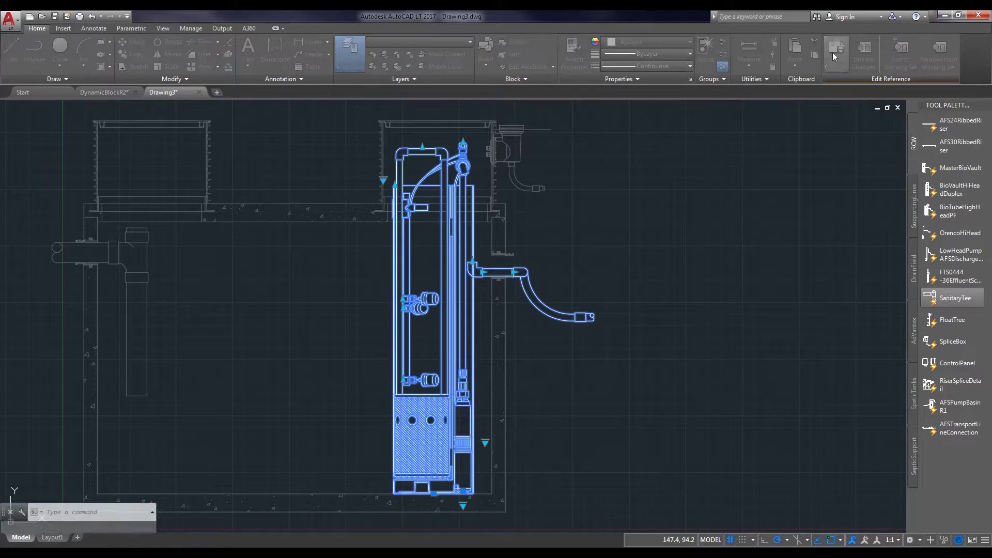
{"action": "left_click", "coordinate": [500, 314]}
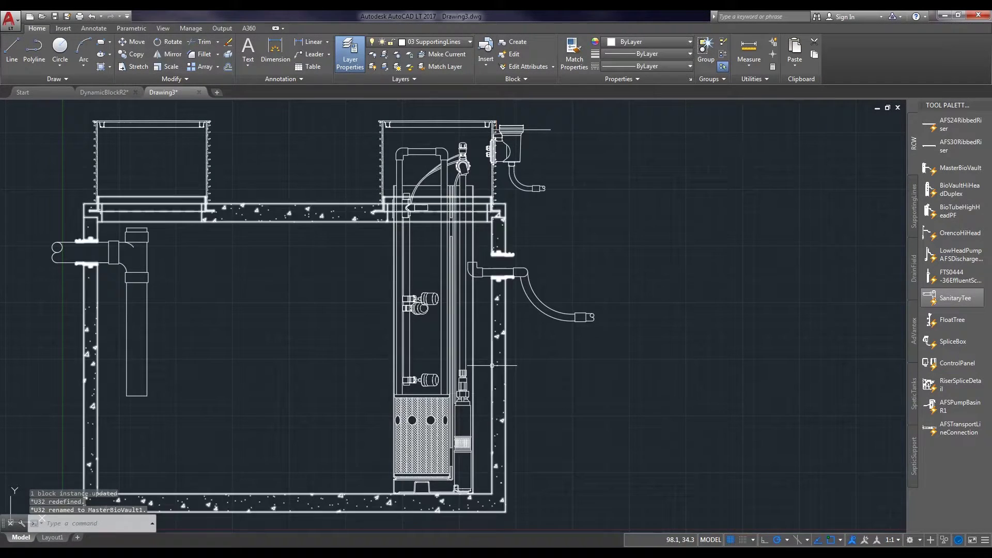
{"action": "left_click", "coordinate": [64, 78]}
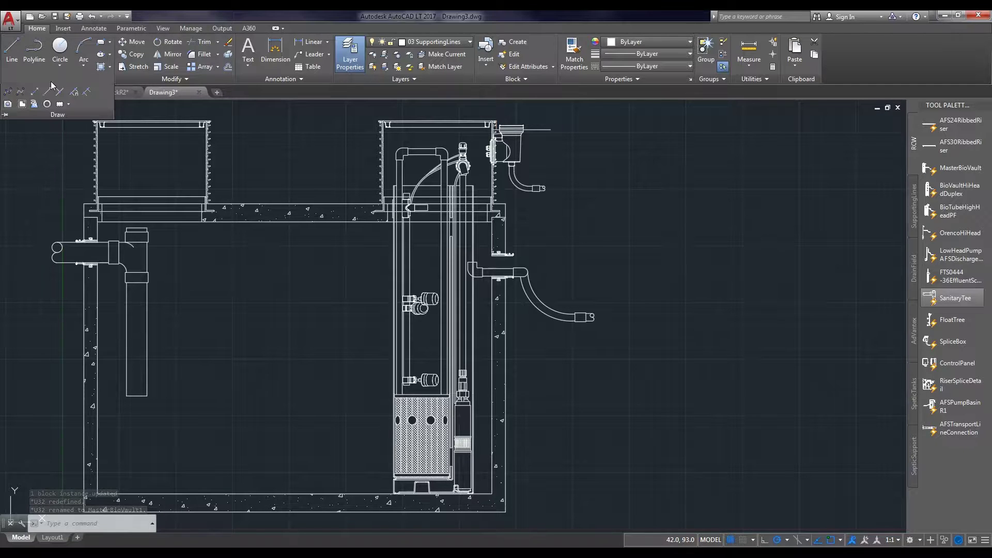
- Draw a spline from the fitting corner down beside the riser to near the tank bottom
{"action": "left_click", "coordinate": [20, 92]}
{"action": "scroll", "coordinate": [471, 172], "scroll_direction": "up", "scroll_amount": 5}
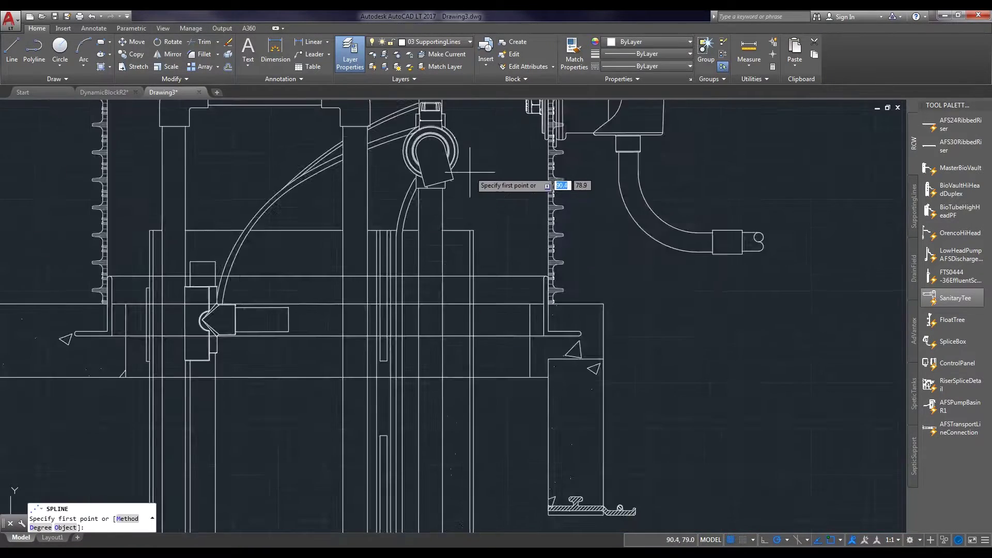
{"action": "scroll", "coordinate": [470, 171], "scroll_direction": "up", "scroll_amount": 3}
{"action": "left_click", "coordinate": [426, 178]}
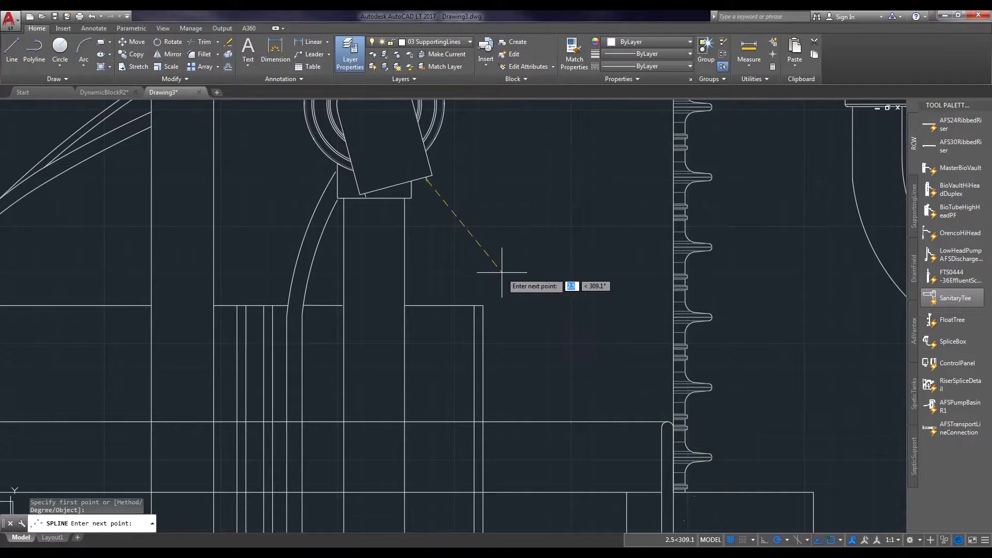
{"action": "left_click", "coordinate": [502, 272]}
{"action": "left_click", "coordinate": [502, 318]}
{"action": "middle_click_drag", "start_coordinate": [509, 383], "coordinate": [526, 240]}
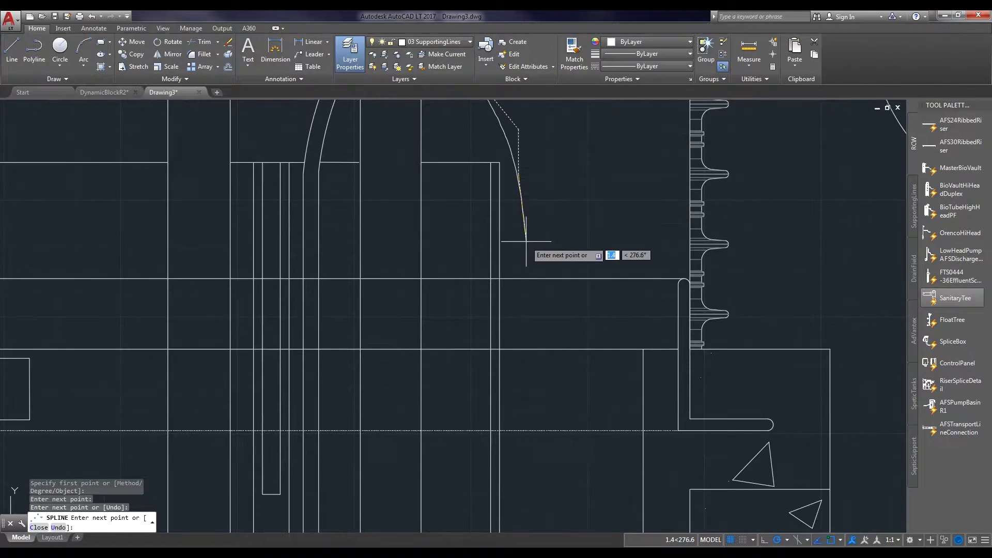
{"action": "scroll", "coordinate": [526, 241], "scroll_direction": "down", "scroll_amount": 3}
{"action": "left_click", "coordinate": [532, 395]}
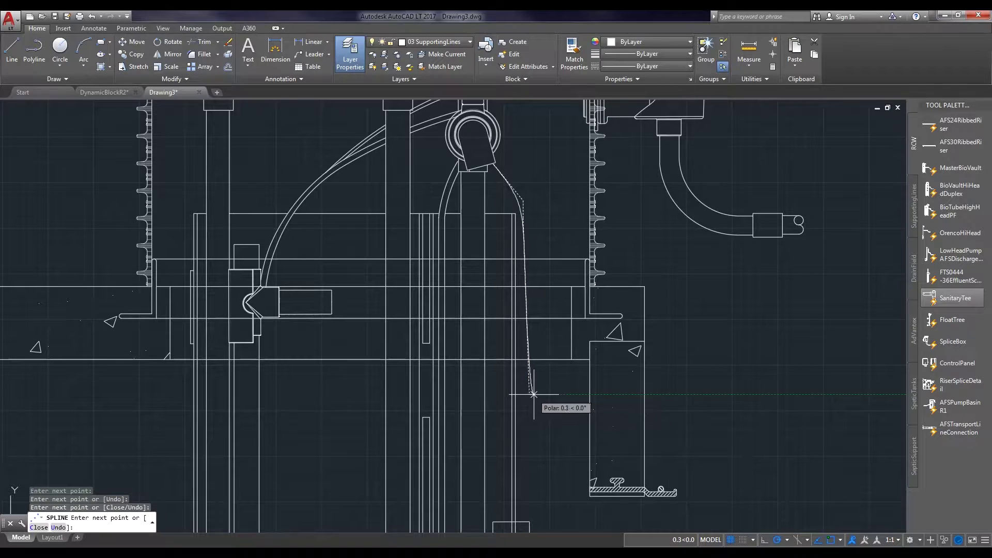
{"action": "scroll", "coordinate": [533, 394], "scroll_direction": "up", "scroll_amount": 3}
{"action": "middle_click_drag", "start_coordinate": [527, 445], "coordinate": [540, 280]}
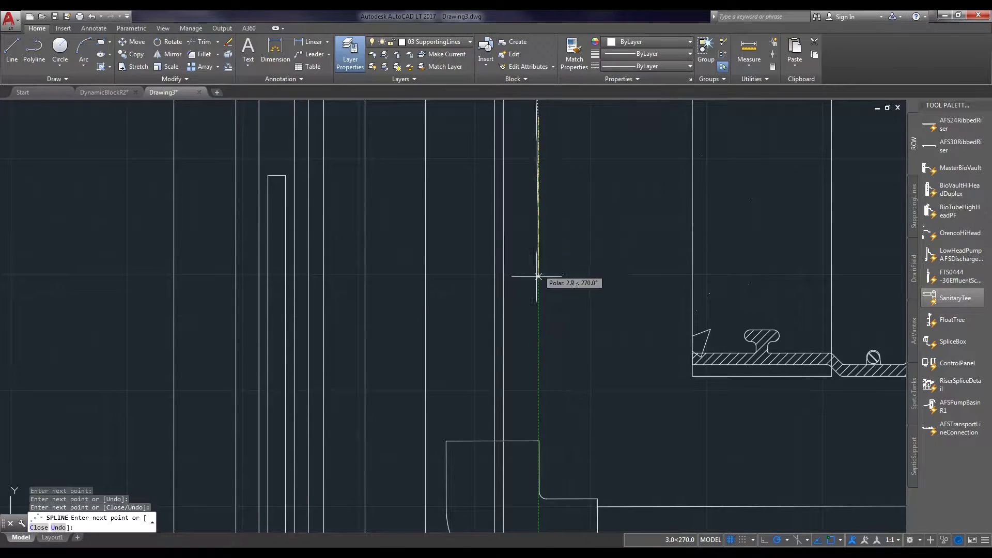
{"action": "left_click", "coordinate": [537, 441]}
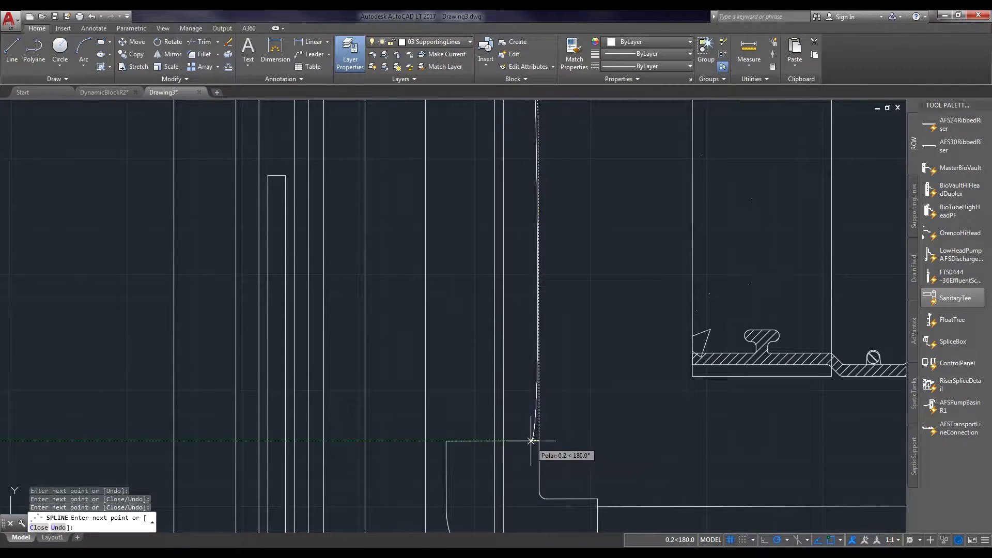
{"action": "key", "text": "Return"}
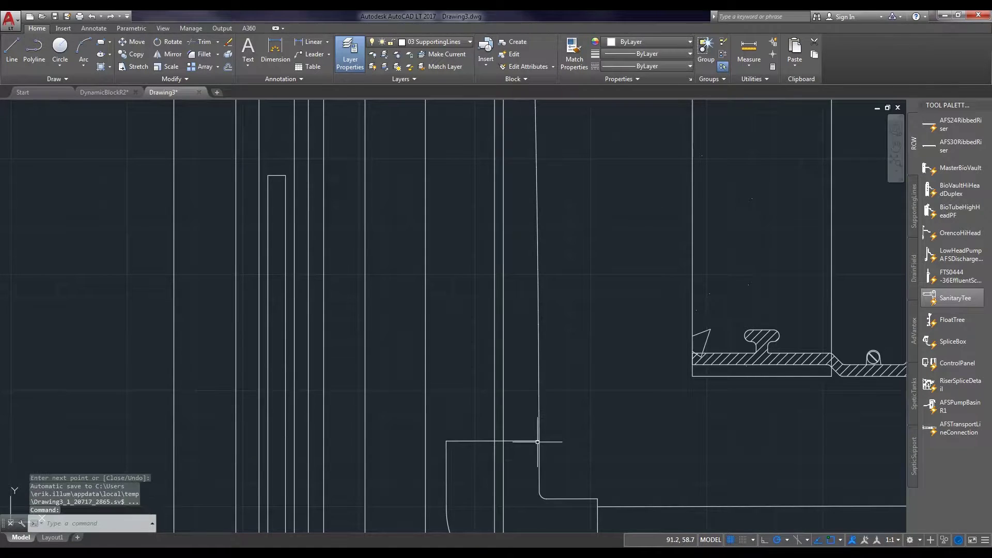
- Select the new spline and grab its end point, then cancel and deselect it
{"action": "scroll", "coordinate": [551, 428], "scroll_direction": "up", "scroll_amount": 2}
{"action": "left_click_drag", "start_coordinate": [553, 409], "coordinate": [525, 421]}
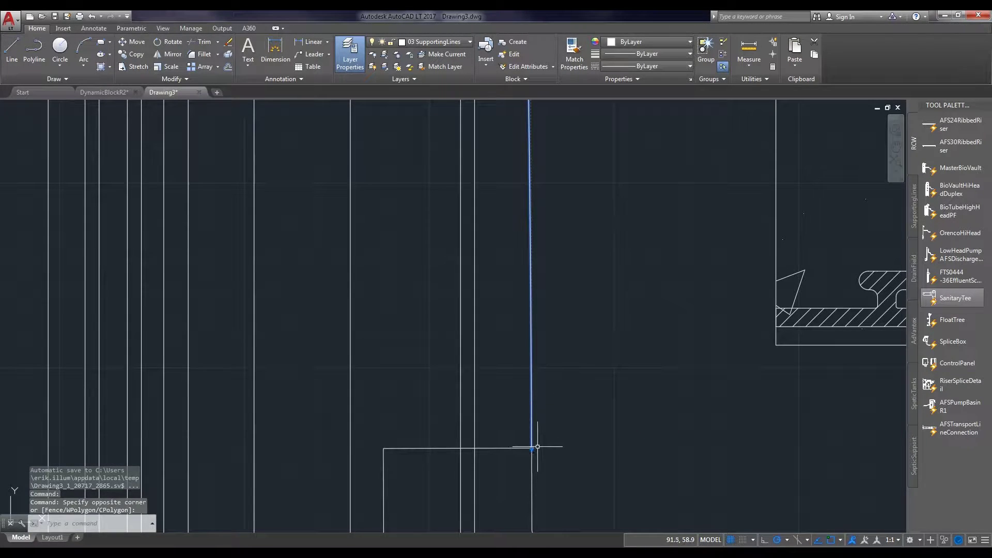
{"action": "left_click", "coordinate": [532, 447]}
{"action": "key", "text": "Escape"}
{"action": "scroll", "coordinate": [505, 458], "scroll_direction": "down", "scroll_amount": 2}
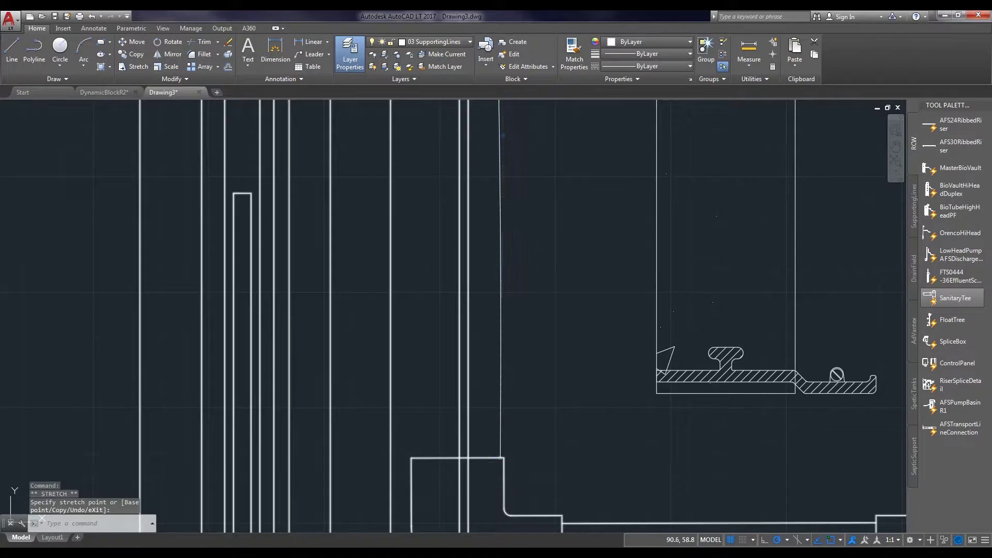
{"action": "scroll", "coordinate": [517, 337], "scroll_direction": "down", "scroll_amount": 3}
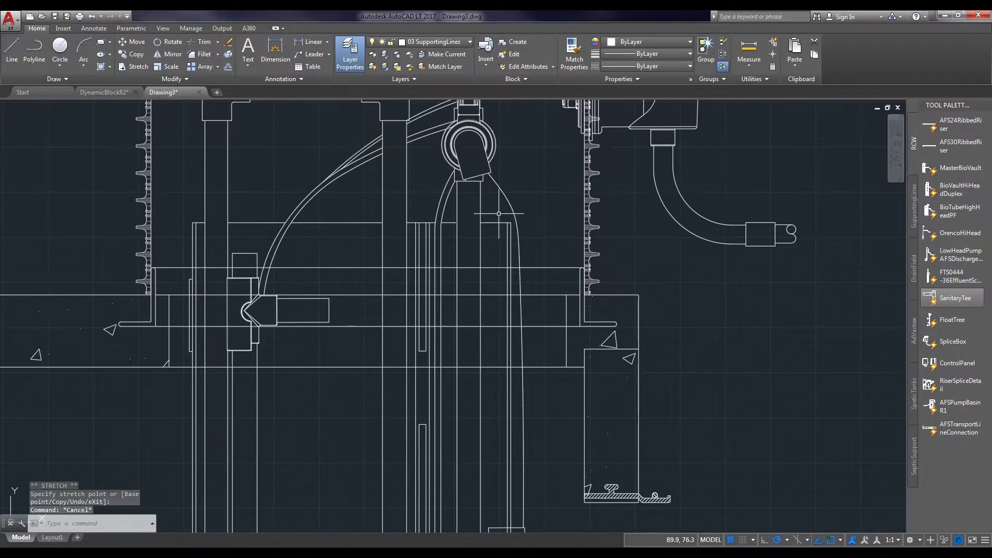
{"action": "middle_click_drag", "start_coordinate": [486, 205], "coordinate": [513, 291]}
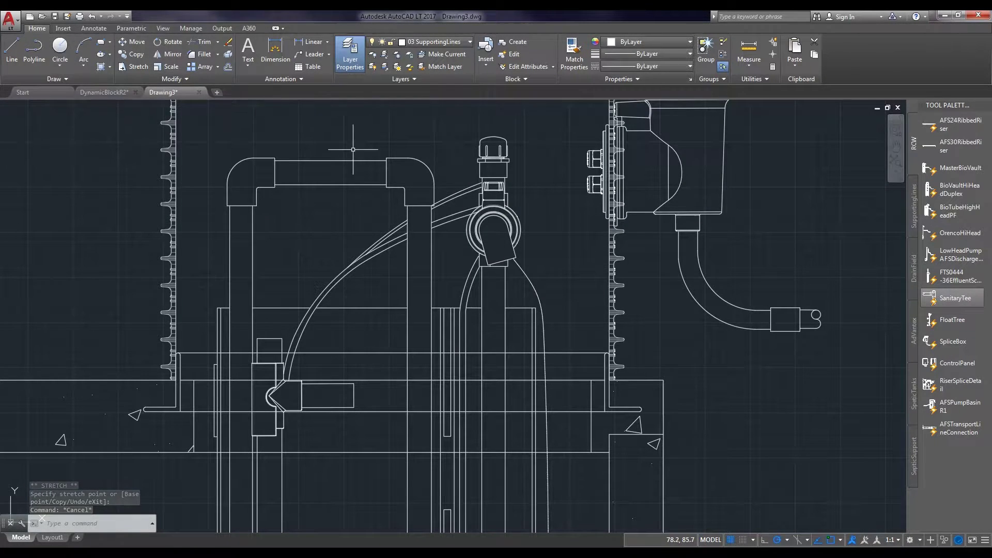
- Draw a second three-point spline from the fitting down beside the riser
{"action": "type", "text": "spline"}
{"action": "key", "text": "Return"}
{"action": "scroll", "coordinate": [490, 272], "scroll_direction": "up", "scroll_amount": 5}
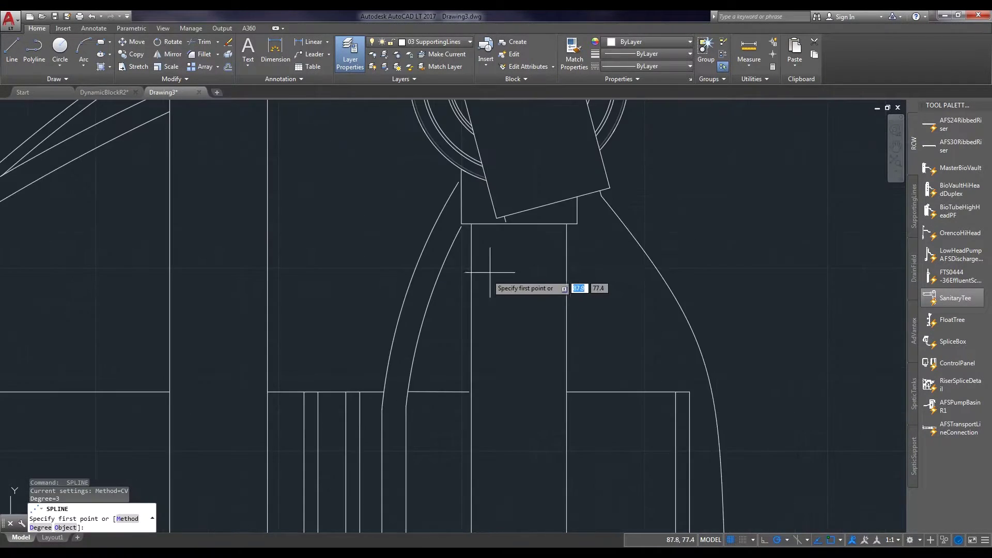
{"action": "left_click", "coordinate": [505, 219]}
{"action": "left_click", "coordinate": [584, 323]}
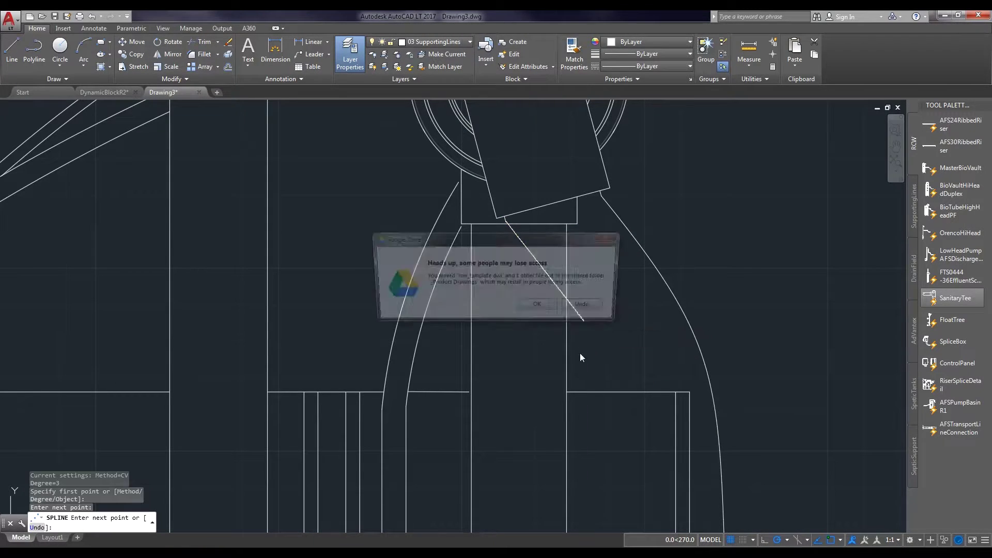
{"action": "left_click", "coordinate": [585, 392]}
{"action": "key", "text": "Return"}
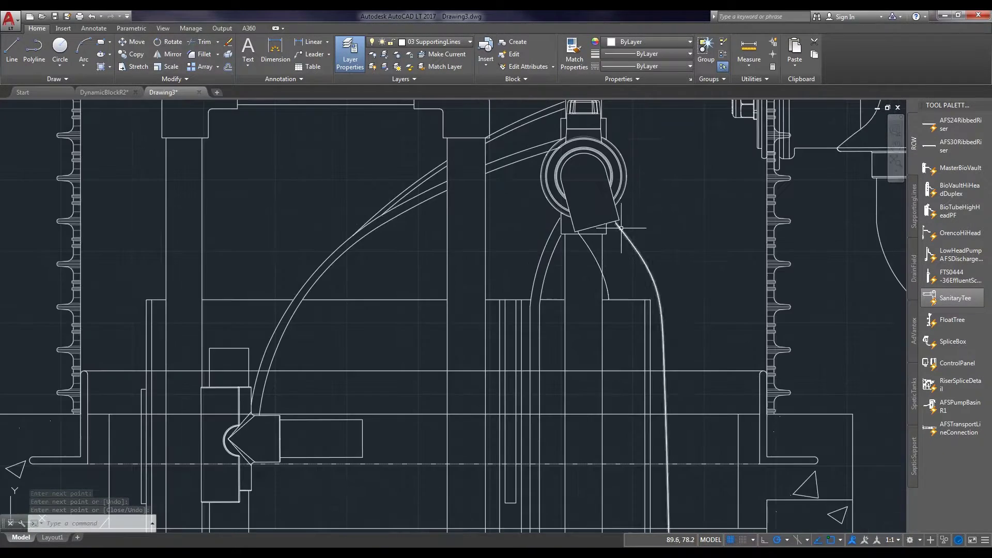
- Select the second spline and grab a control point to reshape its upper bend
{"action": "scroll", "coordinate": [587, 281], "scroll_direction": "up", "scroll_amount": 2}
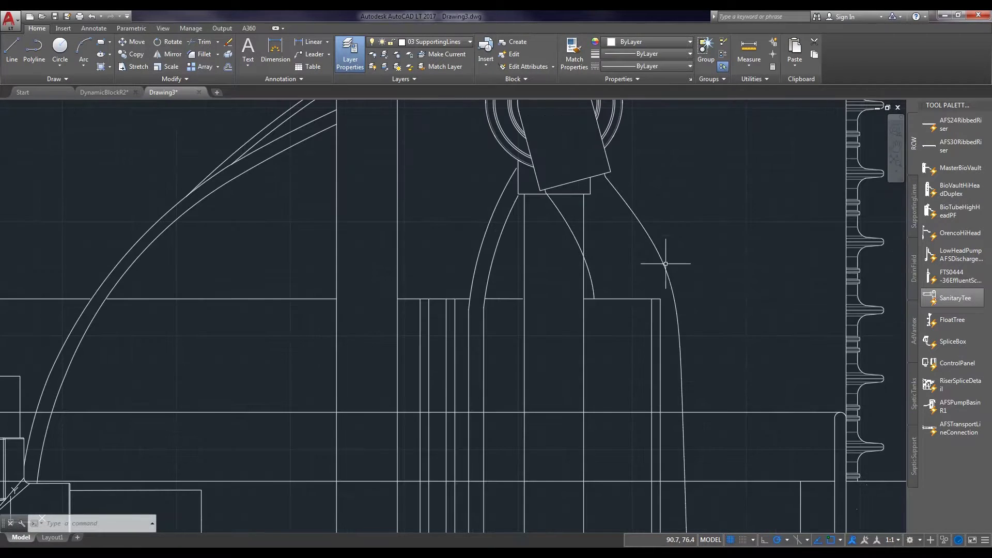
{"action": "left_click", "coordinate": [658, 261]}
{"action": "left_click", "coordinate": [672, 269]}
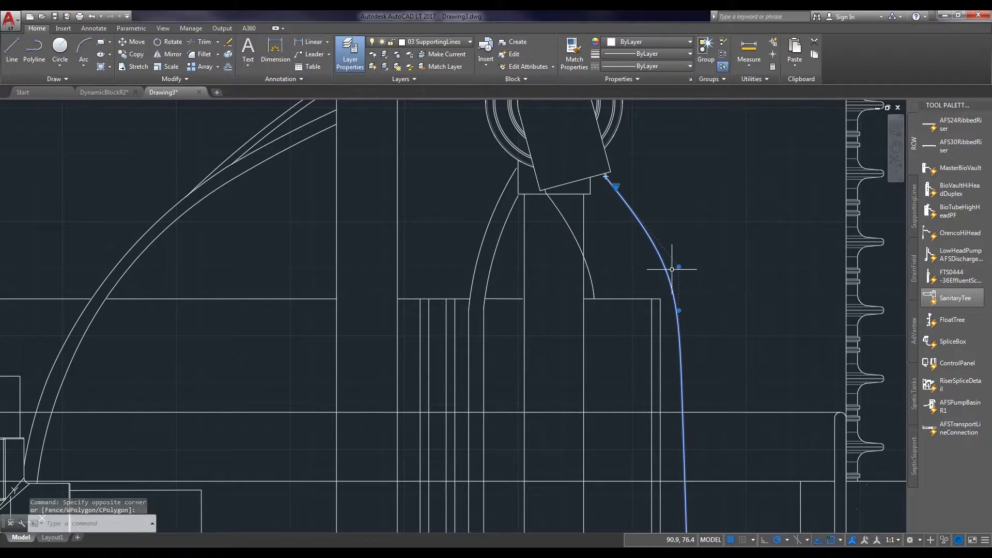
{"action": "left_click", "coordinate": [679, 310]}
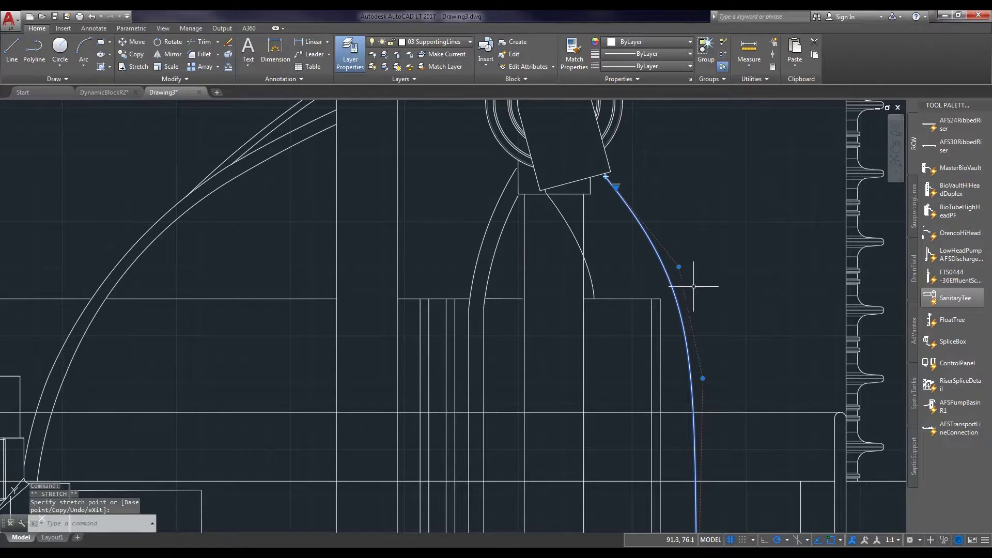
{"action": "scroll", "coordinate": [694, 285], "scroll_direction": "down", "scroll_amount": 3}
{"action": "key", "text": "Escape"}
- Cancel a newly started spline and launch REFEDIT to edit another block
{"action": "type", "text": "spline"}
{"action": "key", "text": "Return"}
{"action": "scroll", "coordinate": [712, 260], "scroll_direction": "up", "scroll_amount": 2}
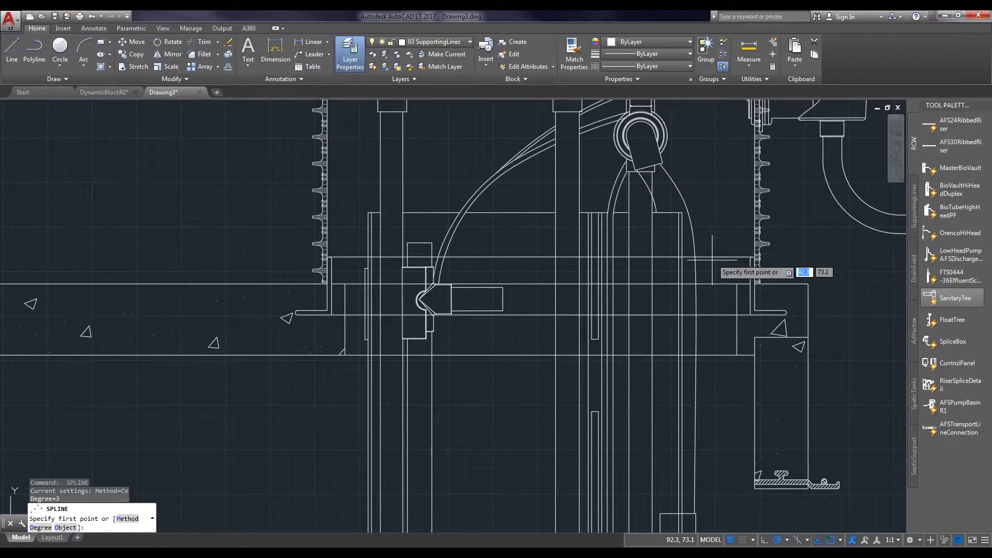
{"action": "scroll", "coordinate": [712, 260], "scroll_direction": "down", "scroll_amount": 2}
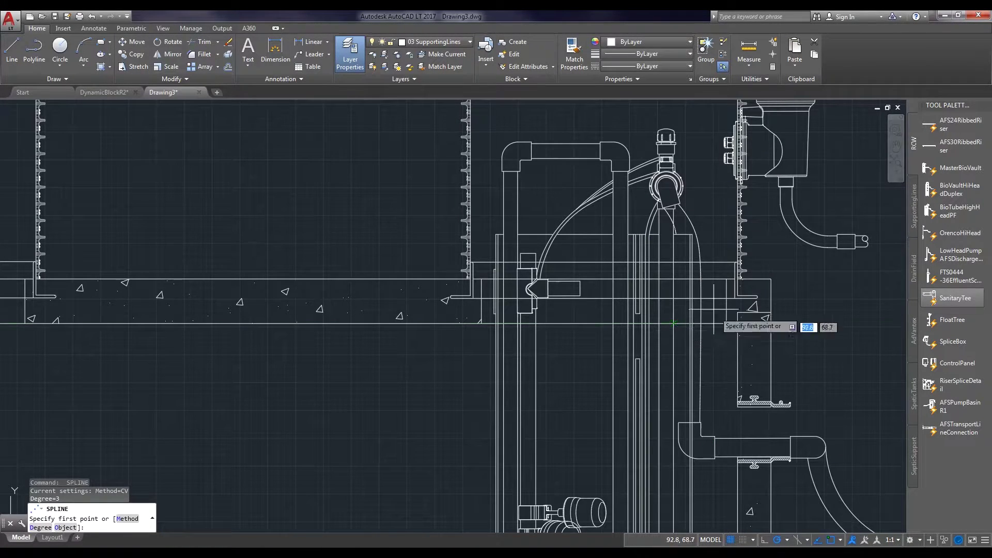
{"action": "scroll", "coordinate": [622, 303], "scroll_direction": "down", "scroll_amount": 2}
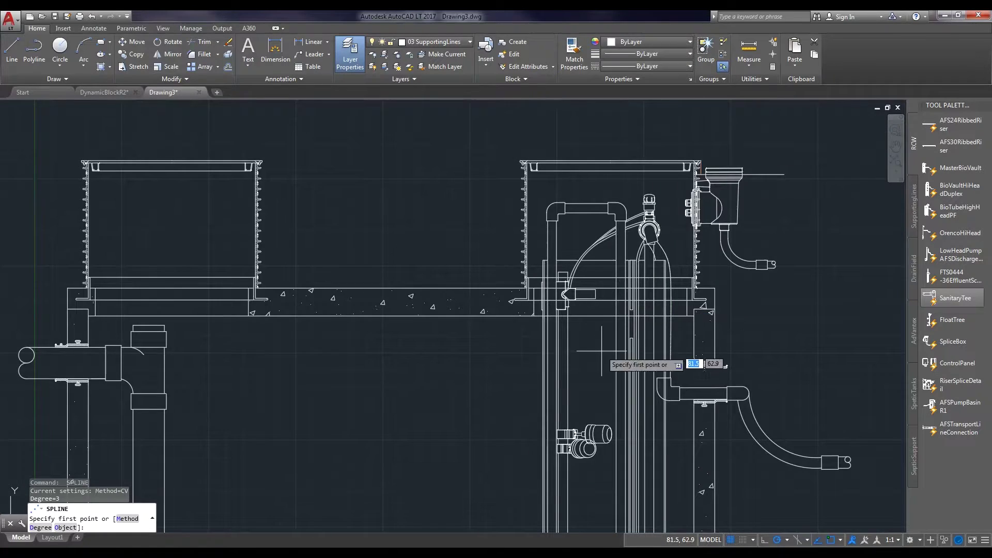
{"action": "middle_click_drag", "start_coordinate": [602, 351], "coordinate": [607, 290]}
{"action": "key", "text": "Escape"}
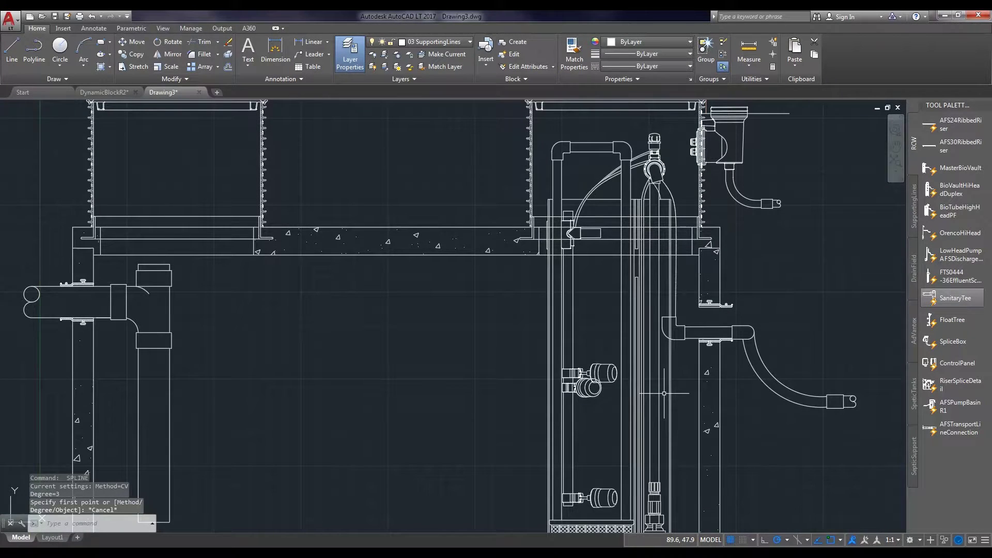
{"action": "type", "text": "refedit"}
{"action": "key", "text": "Return"}
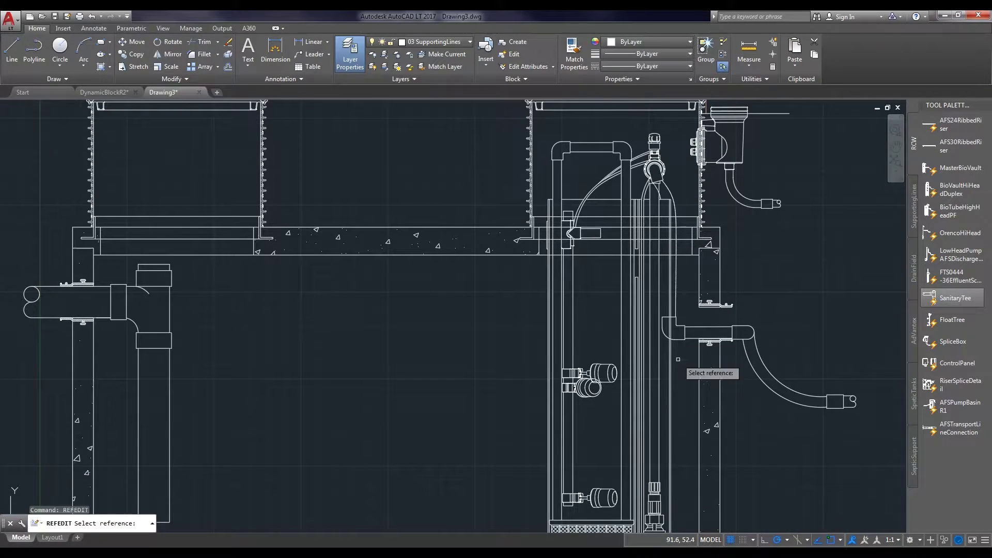
- Pick the pump discharge pipe, open OrencoHiHead for editing, and accept the new-definition warning
{"action": "left_click", "coordinate": [681, 333]}
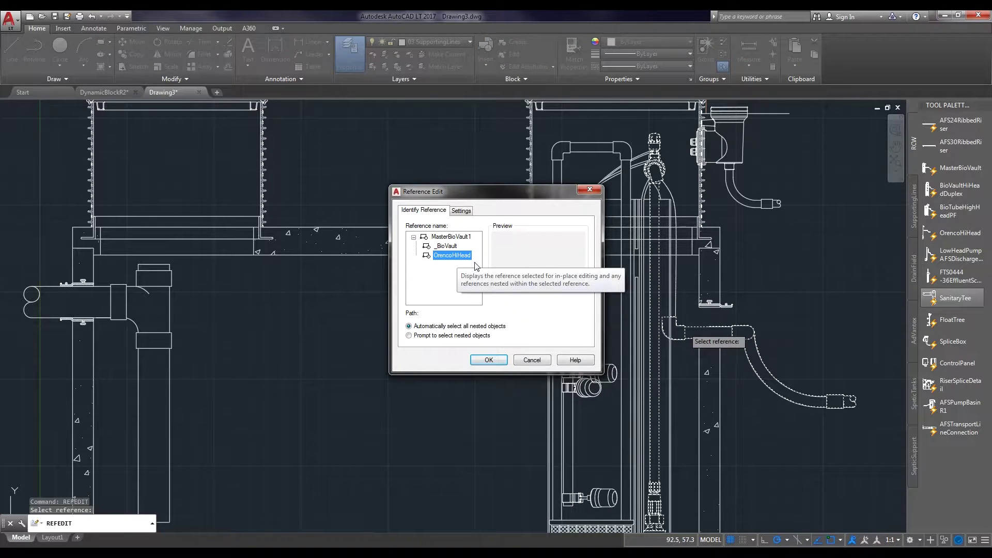
{"action": "left_click", "coordinate": [489, 360]}
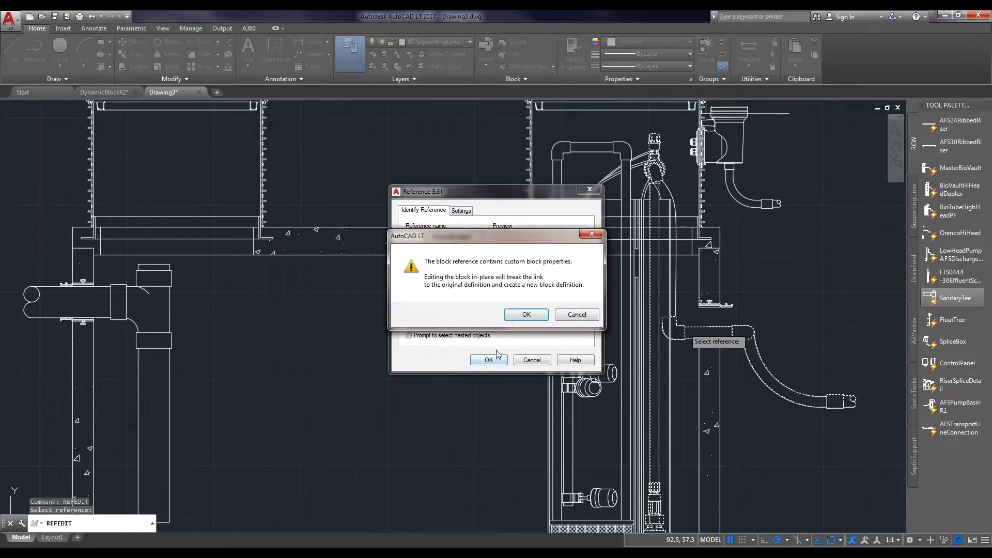
{"action": "left_click", "coordinate": [517, 322]}
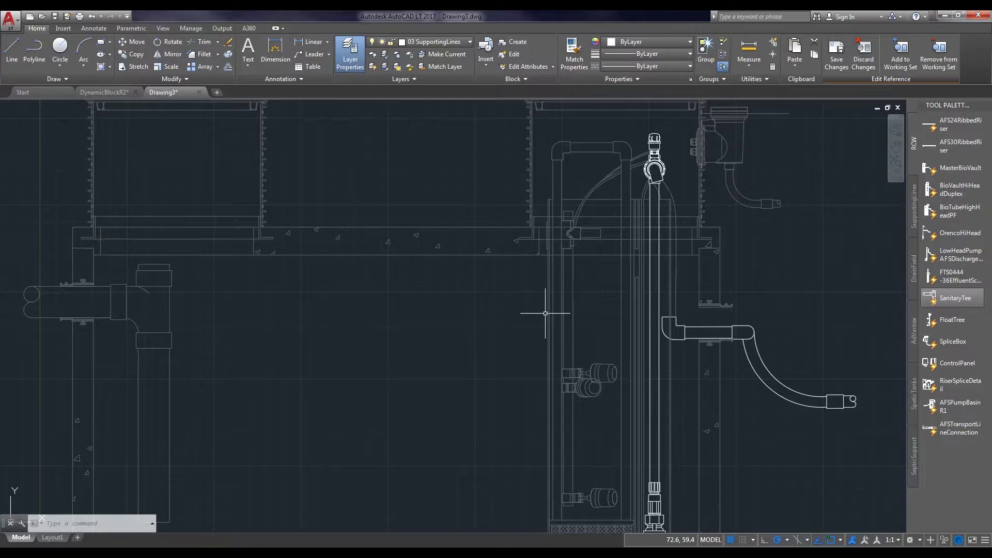
- Trim the riser's vertical line above the arc, then erase the leftover short stub
{"action": "scroll", "coordinate": [670, 310], "scroll_direction": "up", "scroll_amount": 4}
{"action": "middle_click_drag", "start_coordinate": [683, 281], "coordinate": [656, 405]}
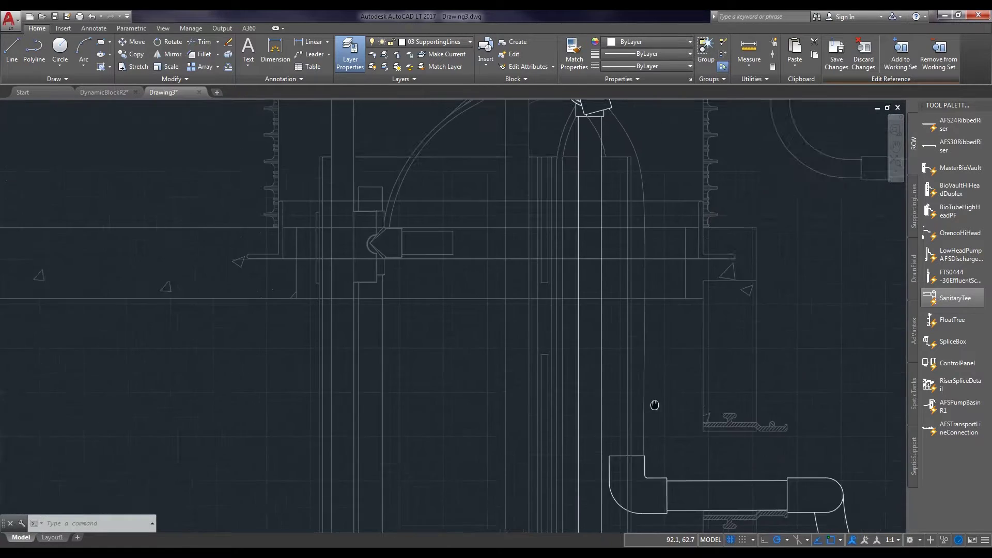
{"action": "middle_click_drag", "start_coordinate": [642, 195], "coordinate": [641, 325]}
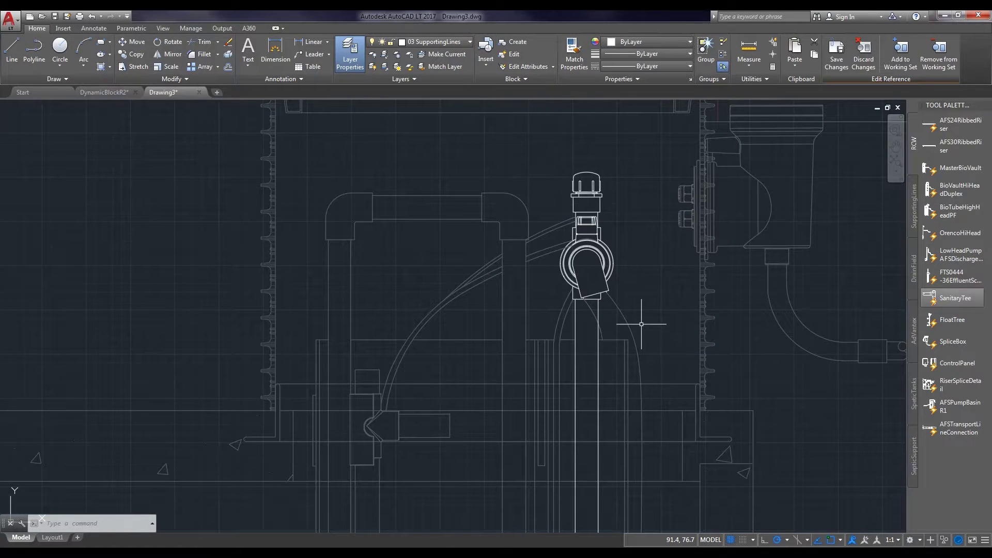
{"action": "key", "text": "Return"}
{"action": "scroll", "coordinate": [615, 334], "scroll_direction": "up", "scroll_amount": 3}
{"action": "left_click", "coordinate": [611, 287]}
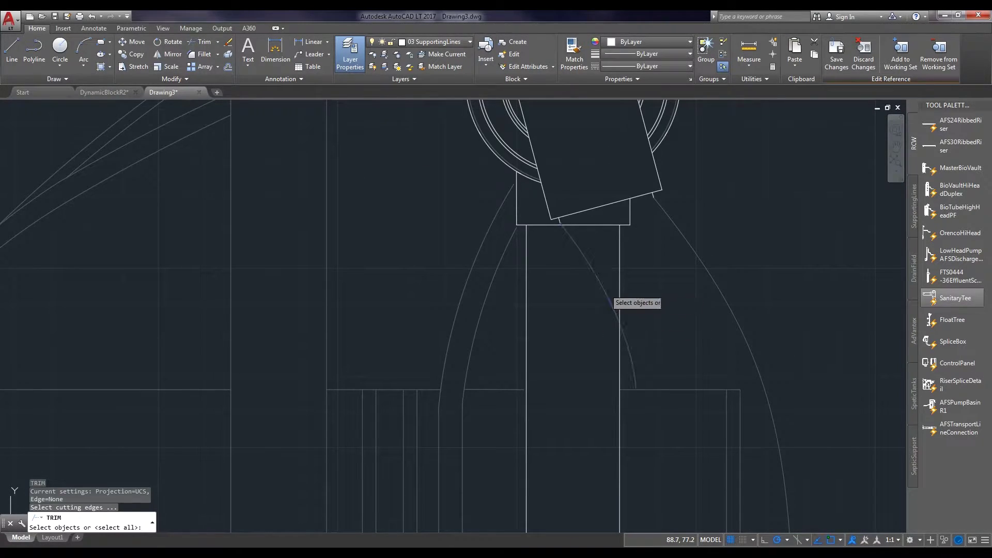
{"action": "key", "text": "Return"}
{"action": "left_click", "coordinate": [651, 276]}
{"action": "left_click", "coordinate": [615, 217]}
{"action": "key", "text": "Escape"}
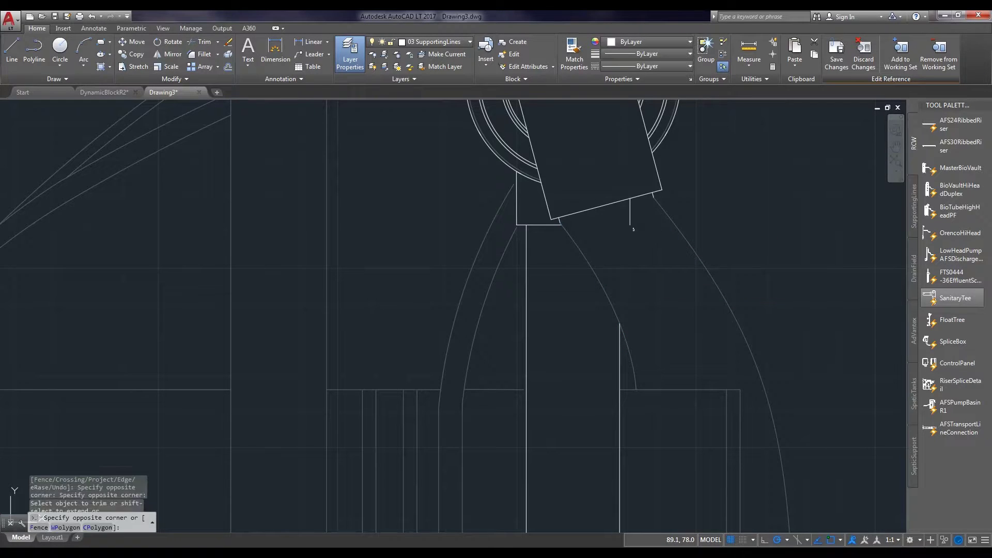
{"action": "left_click", "coordinate": [635, 232]}
{"action": "left_click", "coordinate": [627, 223]}
{"action": "key", "text": "Delete"}
- Trim away the pipe elbow parts left of the vertical line using TR
{"action": "scroll", "coordinate": [635, 233], "scroll_direction": "down", "scroll_amount": 4}
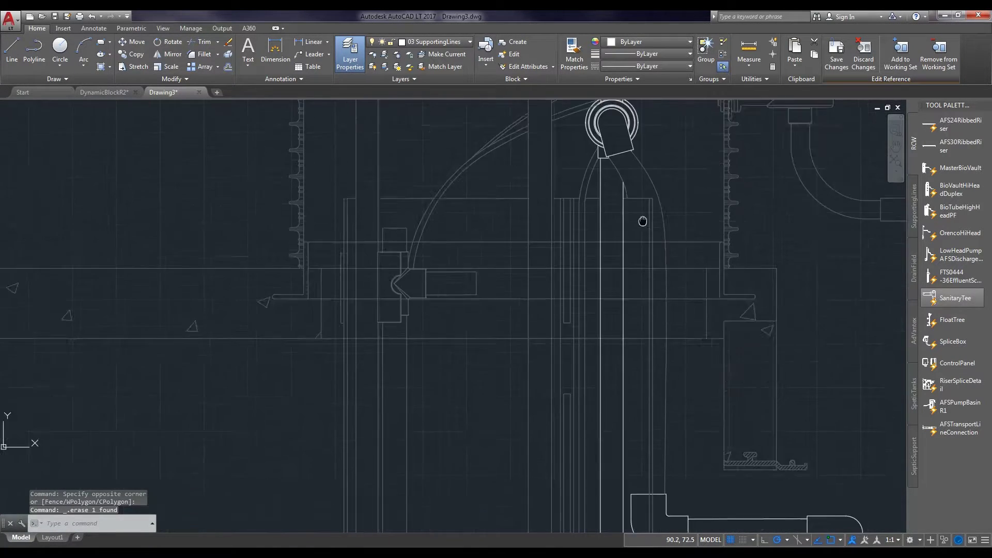
{"action": "middle_click_drag", "start_coordinate": [640, 220], "coordinate": [656, 410]}
{"action": "scroll", "coordinate": [656, 409], "scroll_direction": "up", "scroll_amount": 4}
{"action": "type", "text": "tr"}
{"action": "key", "text": "Return"}
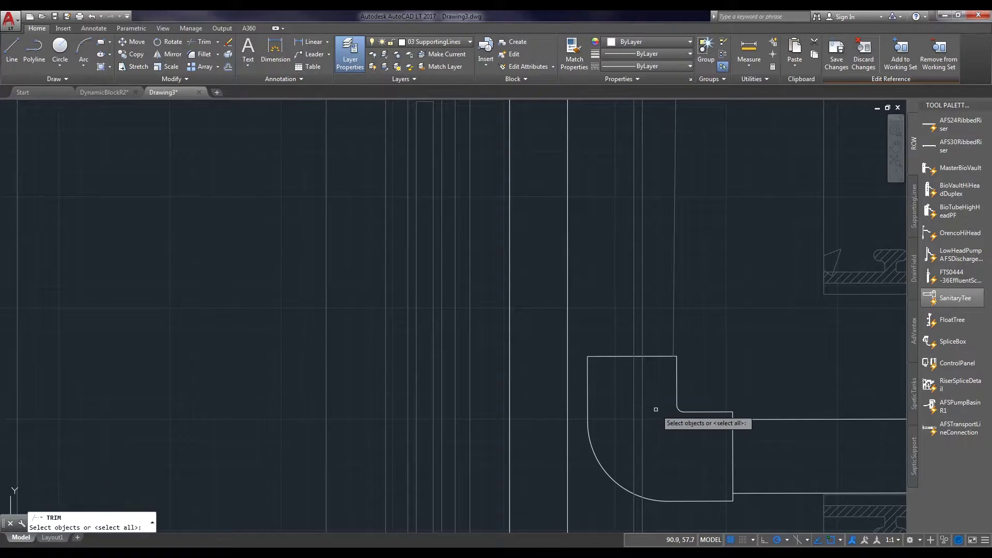
{"action": "left_click", "coordinate": [645, 400]}
{"action": "left_click", "coordinate": [640, 409]}
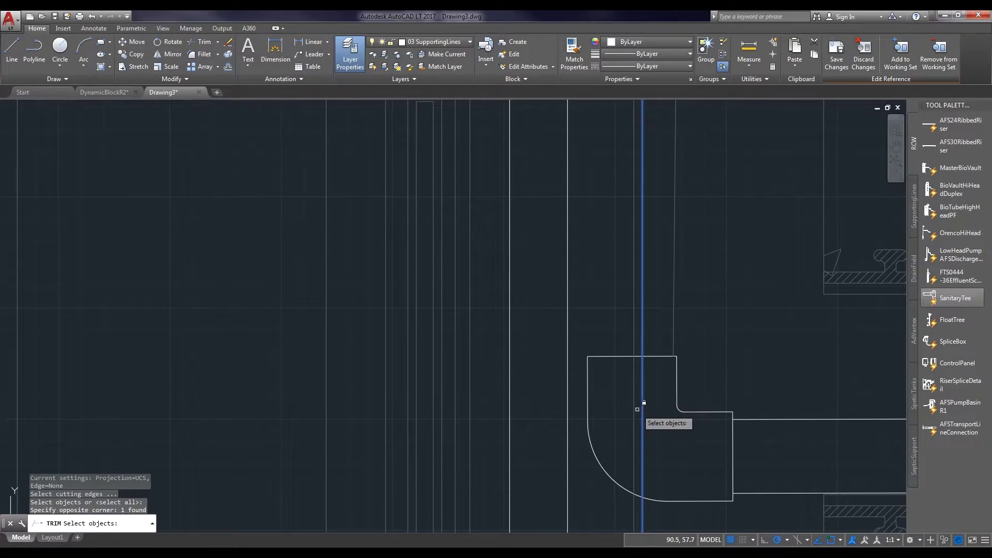
{"action": "key", "text": "Return"}
{"action": "left_click", "coordinate": [619, 491]}
{"action": "left_click", "coordinate": [579, 323]}
- Zoom out over the whole tank and save the OrencoHiHead block edits
{"action": "scroll", "coordinate": [594, 341], "scroll_direction": "down", "scroll_amount": 5}
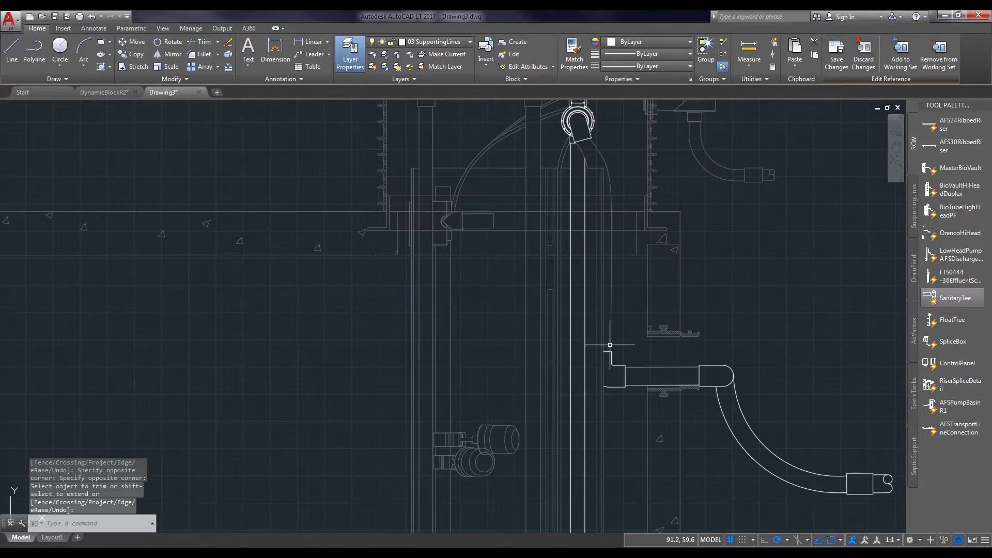
{"action": "scroll", "coordinate": [659, 345], "scroll_direction": "down", "scroll_amount": 5}
{"action": "mouse_move", "coordinate": [659, 344]}
{"action": "middle_mouse_down"}
{"action": "mouse_move", "coordinate": [641, 315]}
{"action": "mouse_move", "coordinate": [663, 373]}
{"action": "middle_mouse_up"}
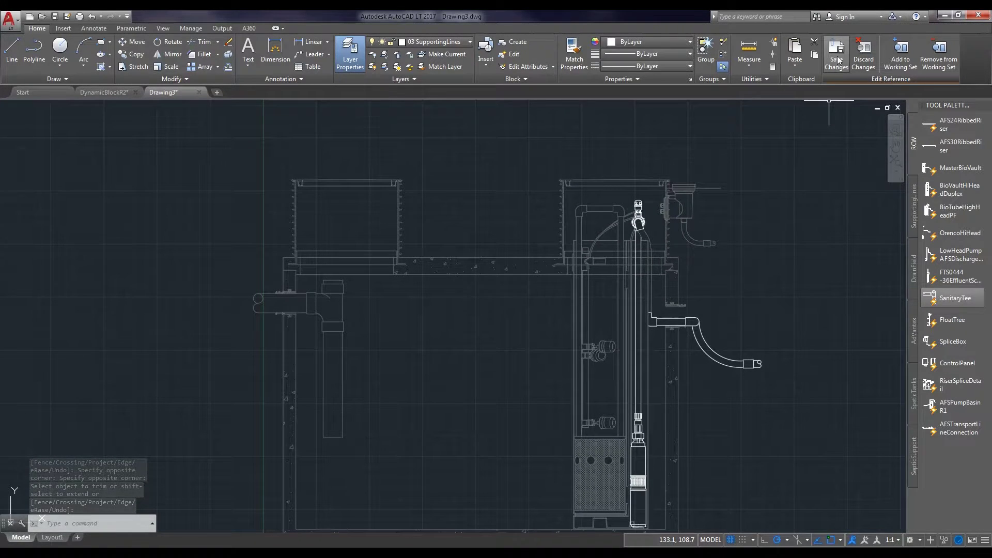
{"action": "left_click", "coordinate": [836, 54]}
- Confirm the OrencoHiHead save, then open the pump basin's nested _BioVault block for in-place editing
{"action": "left_click", "coordinate": [509, 319]}
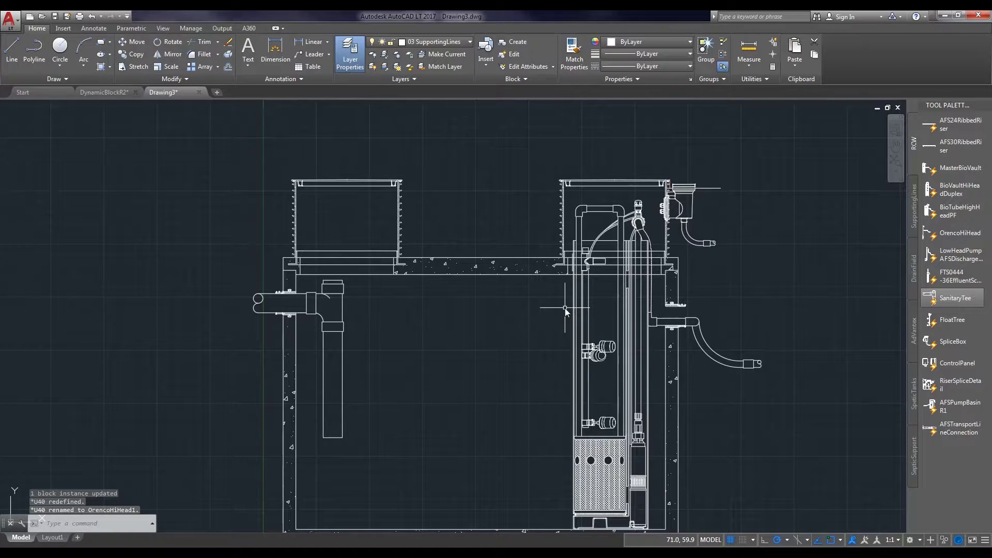
{"action": "double_click", "coordinate": [601, 454]}
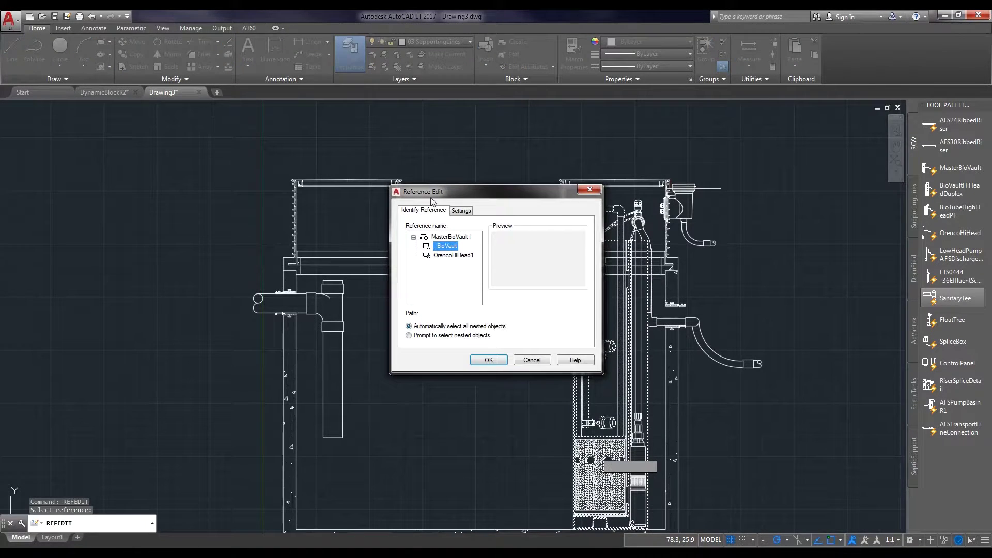
{"action": "left_click", "coordinate": [489, 360]}
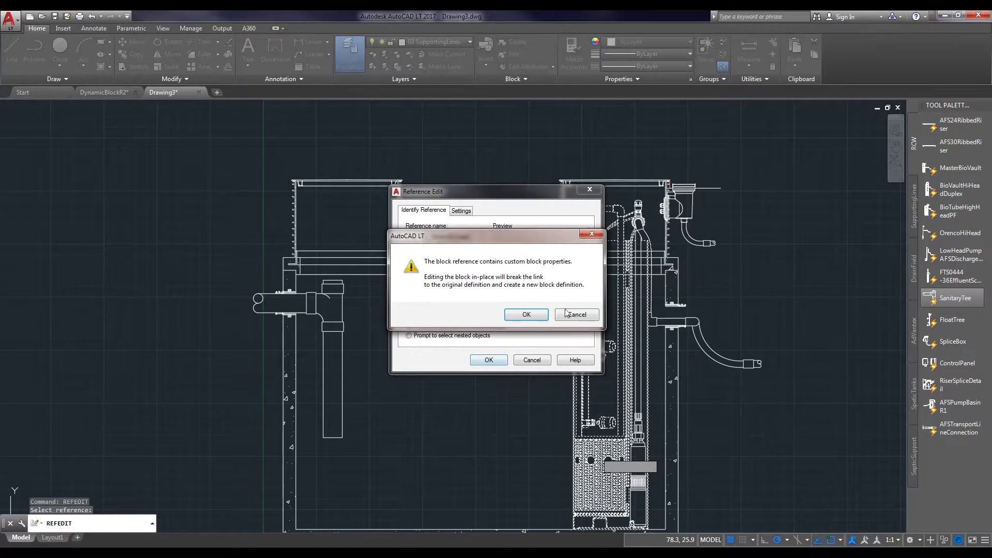
{"action": "left_click", "coordinate": [526, 314]}
{"action": "scroll", "coordinate": [456, 323], "scroll_direction": "up", "scroll_amount": 6}
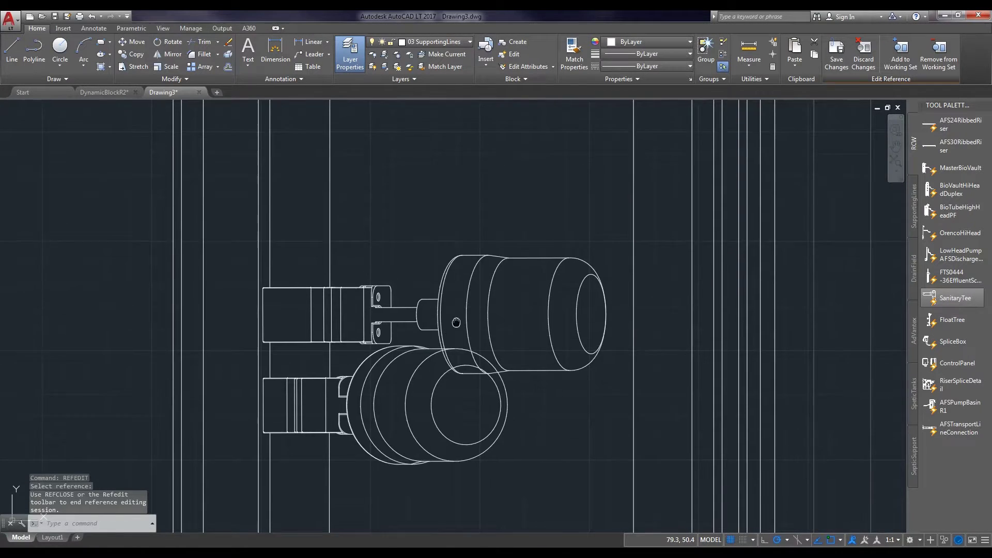
- Trim the stray pieces between the horizontal line and the arc near the pump fittings
{"action": "middle_click_drag", "start_coordinate": [456, 322], "coordinate": [531, 294]}
{"action": "type", "text": "tr"}
{"action": "key", "text": "Return"}
{"action": "scroll", "coordinate": [532, 310], "scroll_direction": "up", "scroll_amount": 5}
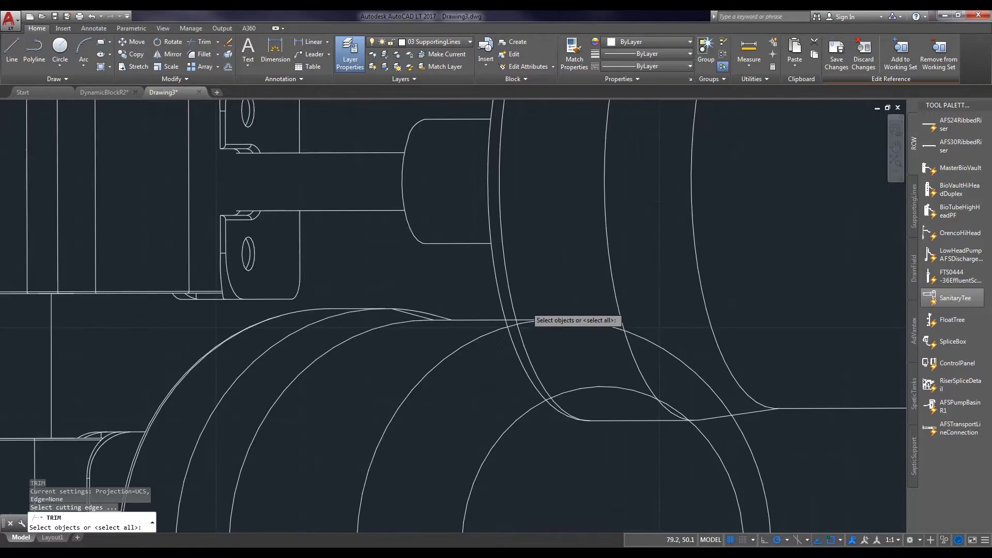
{"action": "left_click", "coordinate": [484, 330]}
{"action": "left_click", "coordinate": [480, 334]}
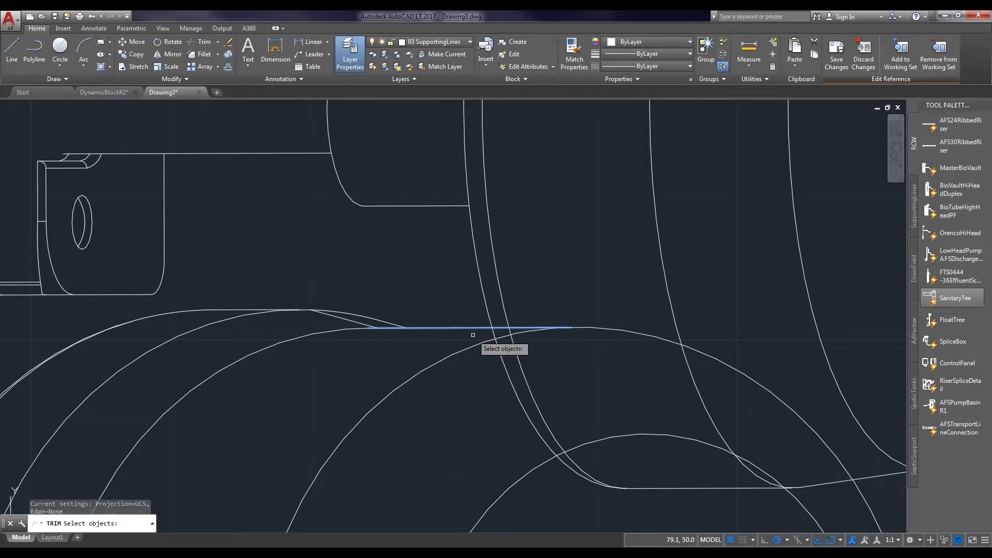
{"action": "left_click", "coordinate": [746, 369]}
{"action": "left_click", "coordinate": [748, 375]}
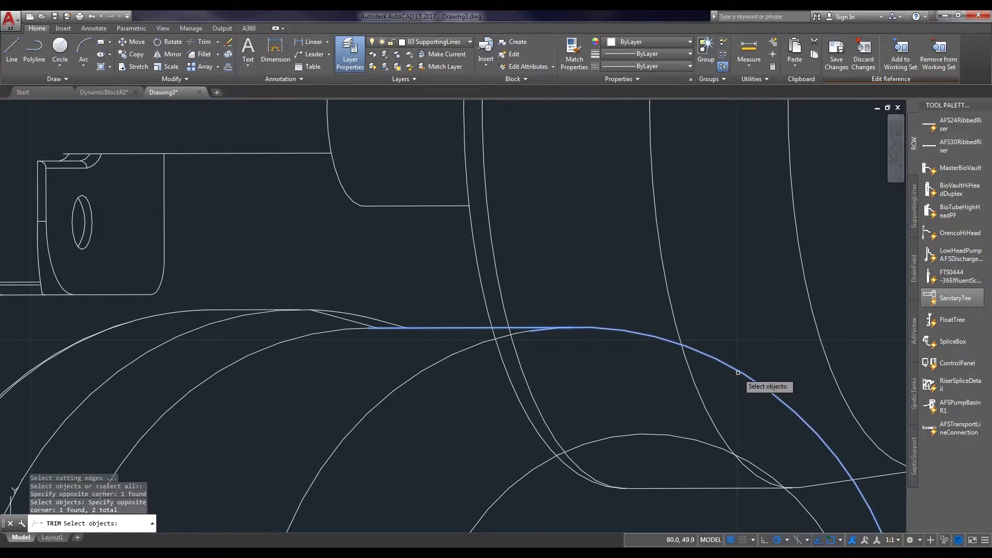
{"action": "scroll", "coordinate": [747, 374], "scroll_direction": "down", "scroll_amount": 2}
{"action": "left_click", "coordinate": [785, 469]}
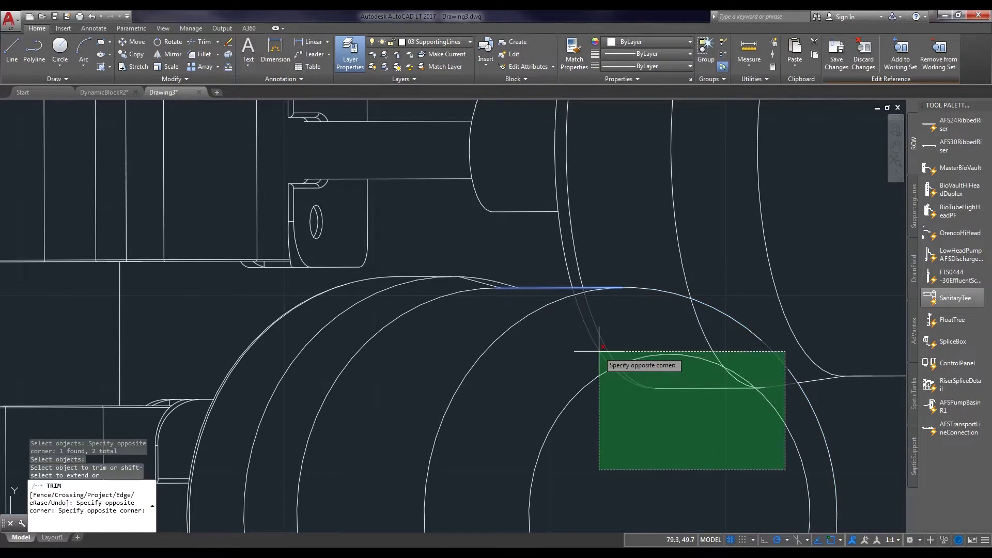
{"action": "left_click", "coordinate": [619, 383]}
{"action": "left_click", "coordinate": [707, 333]}
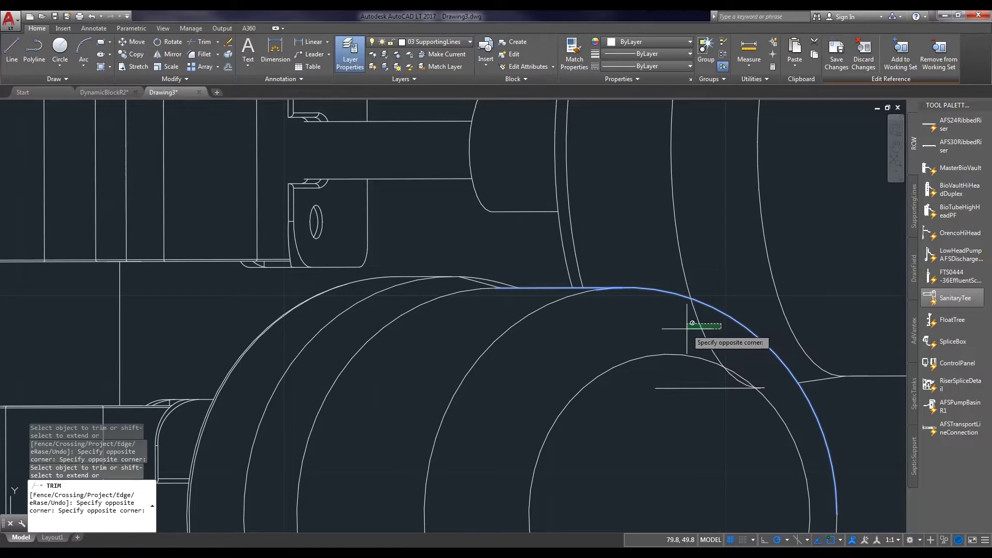
{"action": "left_click", "coordinate": [672, 332]}
{"action": "scroll", "coordinate": [684, 326], "scroll_direction": "up", "scroll_amount": 4}
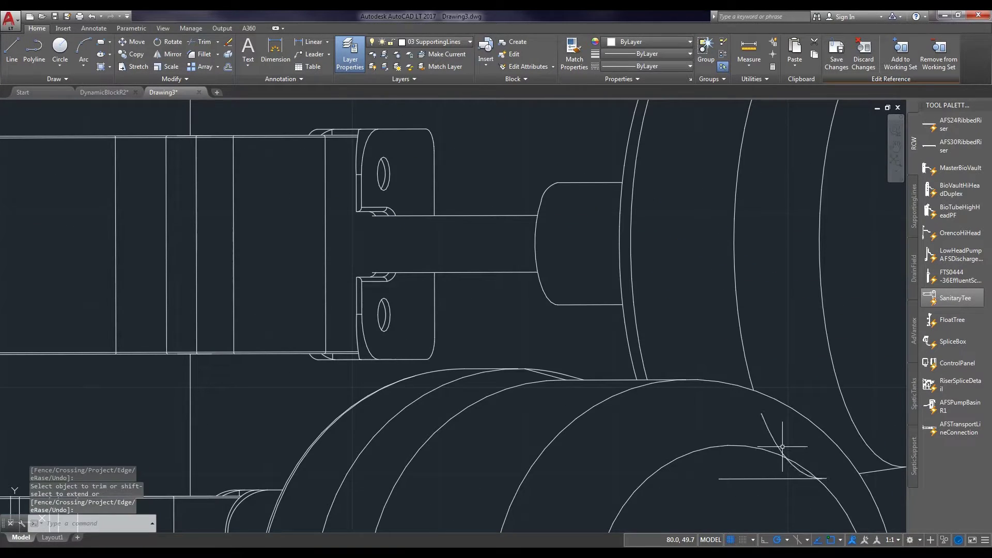
{"action": "key", "text": "Return"}
- Erase the leftover polyline arc beside the float switches and view the whole basin
{"action": "left_click_drag", "start_coordinate": [783, 447], "coordinate": [816, 490]}
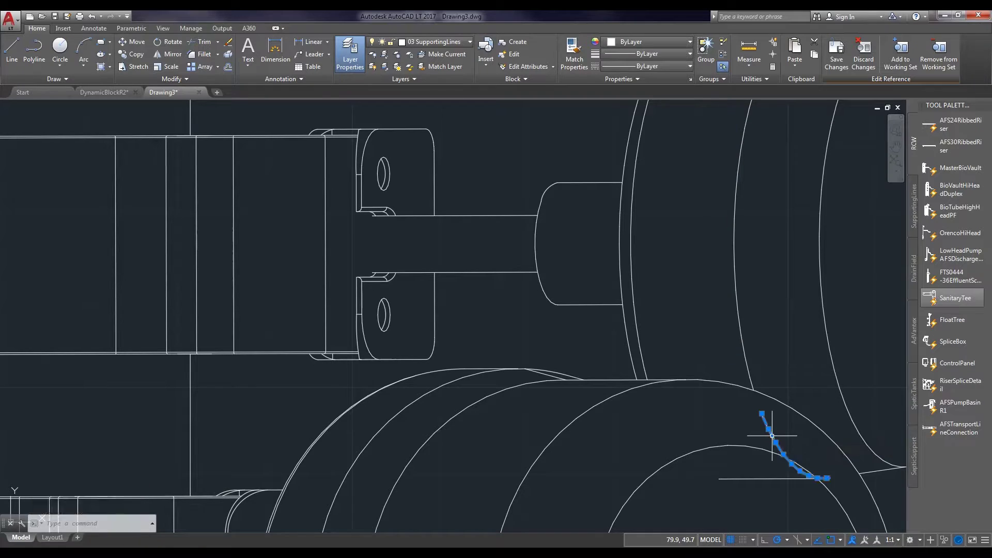
{"action": "key", "text": "Delete"}
{"action": "scroll", "coordinate": [765, 470], "scroll_direction": "up", "scroll_amount": 3}
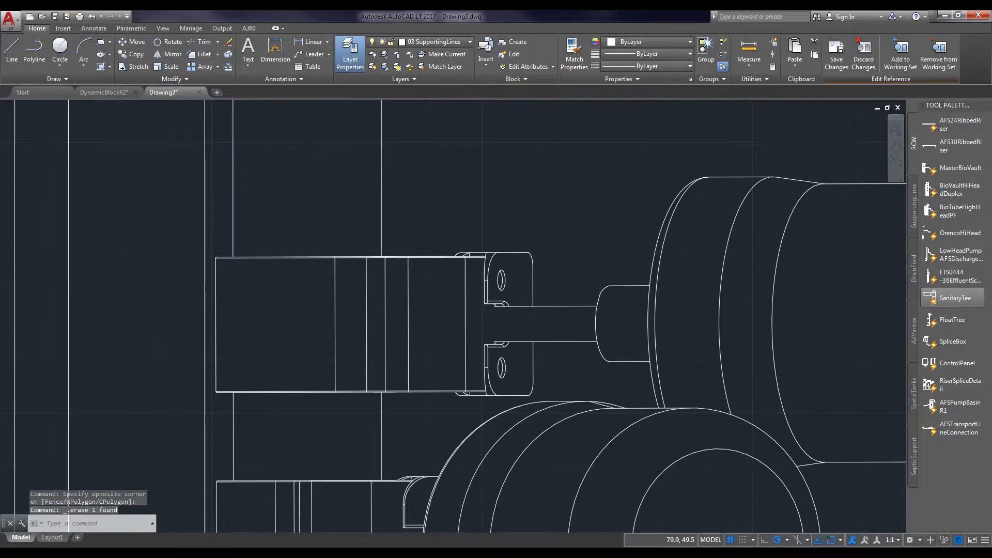
{"action": "scroll", "coordinate": [547, 343], "scroll_direction": "down", "scroll_amount": 5}
{"action": "scroll", "coordinate": [598, 396], "scroll_direction": "up", "scroll_amount": 4}
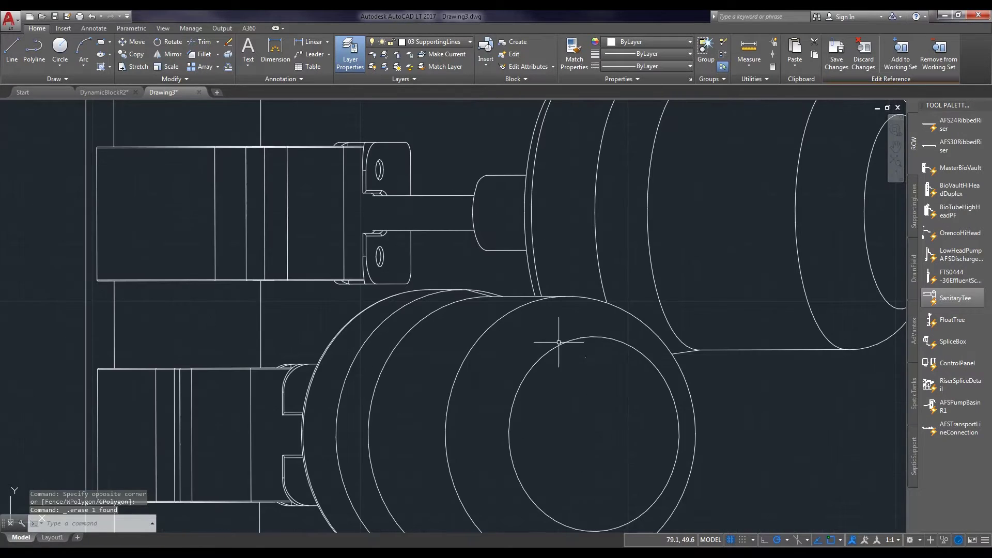
{"action": "left_click", "coordinate": [593, 354]}
{"action": "left_click", "coordinate": [584, 356]}
{"action": "key", "text": "Escape"}
{"action": "scroll", "coordinate": [700, 447], "scroll_direction": "down", "scroll_amount": 5}
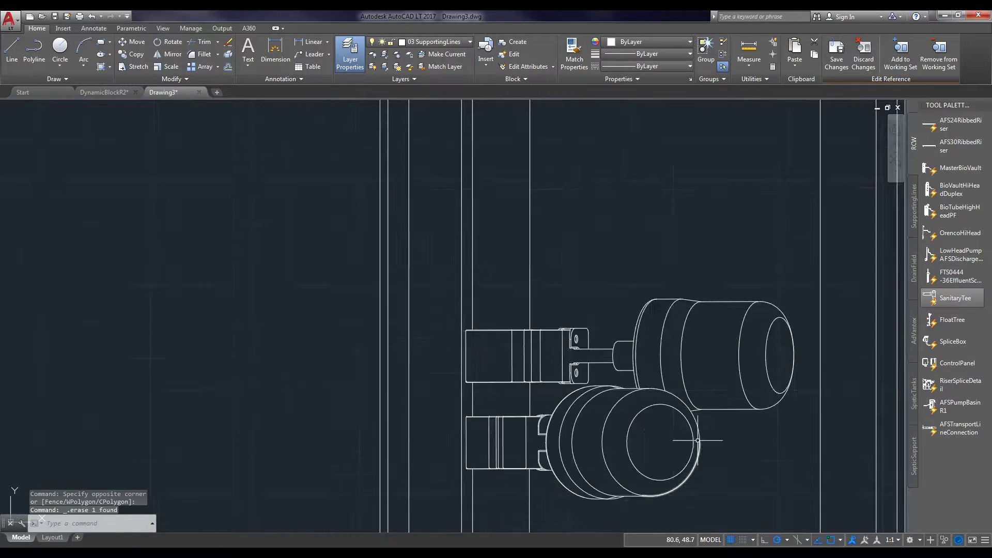
{"action": "scroll", "coordinate": [672, 413], "scroll_direction": "up", "scroll_amount": 1}
{"action": "scroll", "coordinate": [672, 275], "scroll_direction": "down", "scroll_amount": 3}
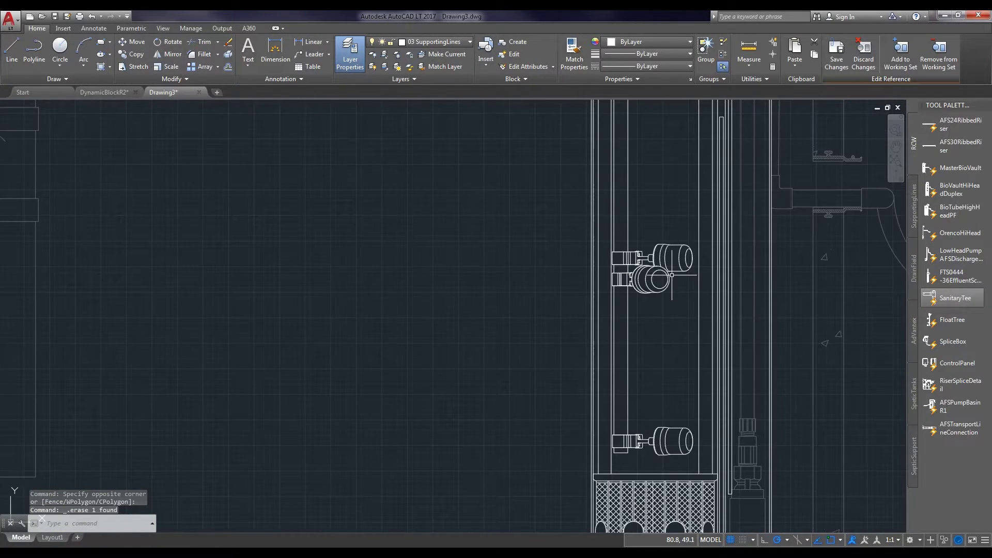
{"action": "scroll", "coordinate": [694, 396], "scroll_direction": "down", "scroll_amount": 6}
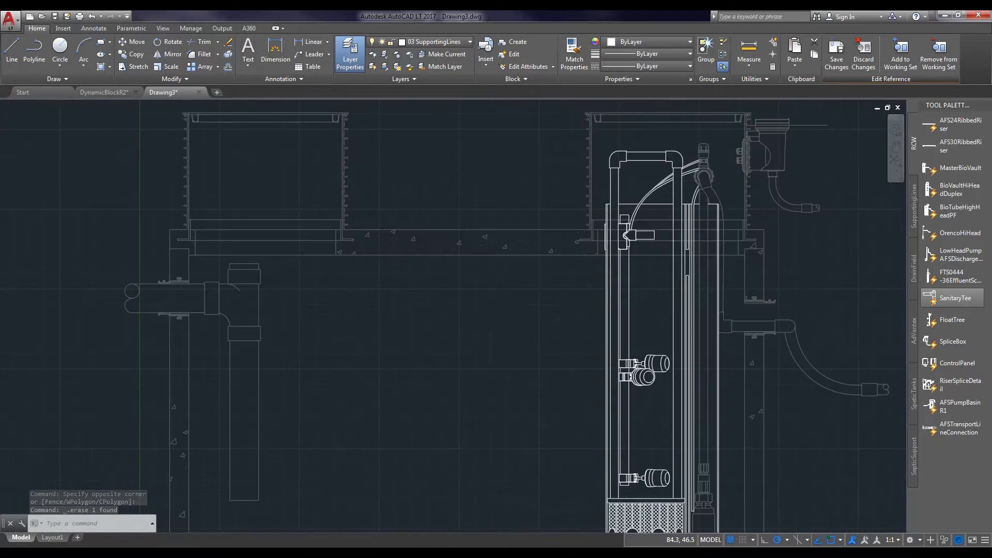
{"action": "middle_click_drag", "start_coordinate": [694, 400], "coordinate": [662, 334]}
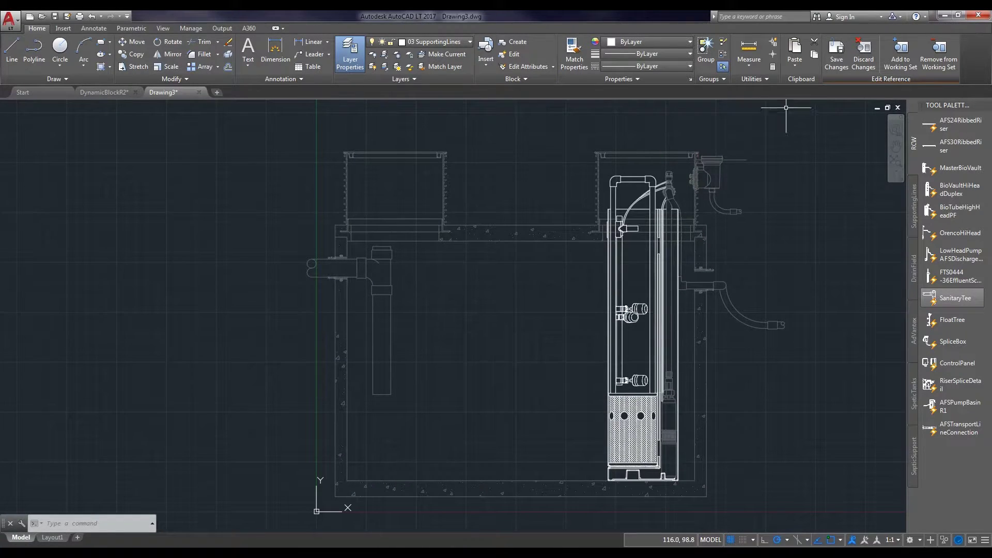
- Save the _BioVault block edits back into the drawing
{"action": "left_click", "coordinate": [836, 52]}
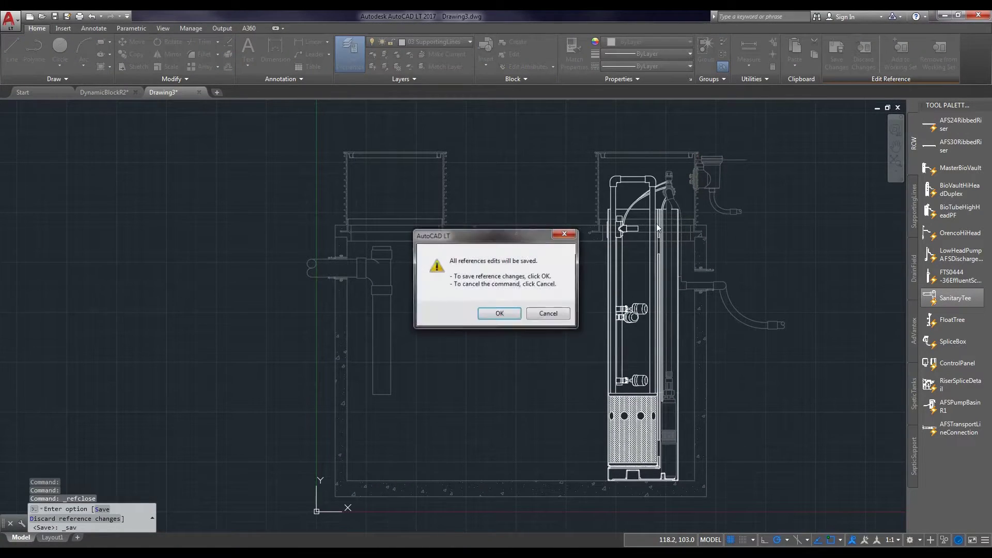
{"action": "left_click", "coordinate": [508, 314]}
{"action": "scroll", "coordinate": [550, 308], "scroll_direction": "down", "scroll_amount": 3}
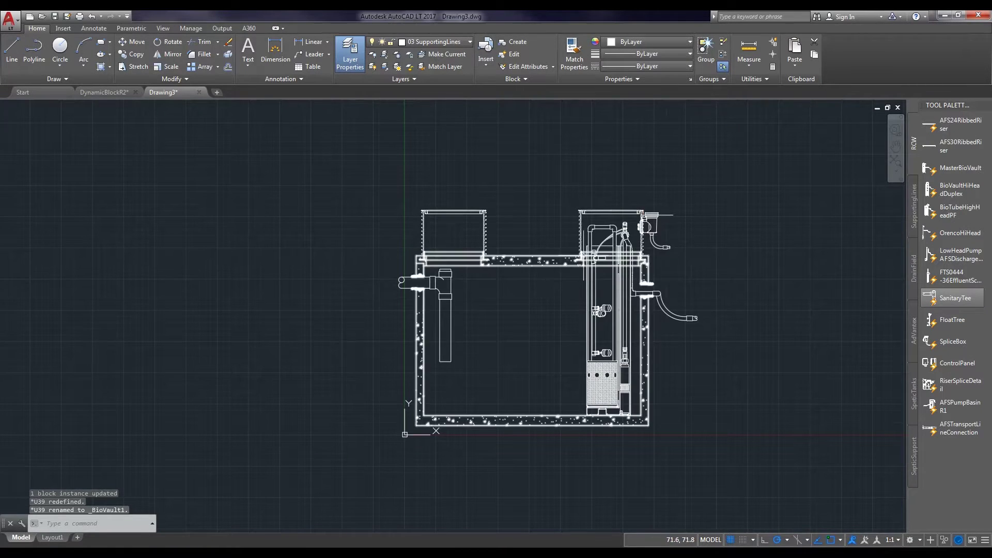
{"action": "scroll", "coordinate": [586, 255], "scroll_direction": "up", "scroll_amount": 3}
- Start a REFEDIT on the WilberTanks tank-wall block
{"action": "key", "text": "Escape"}
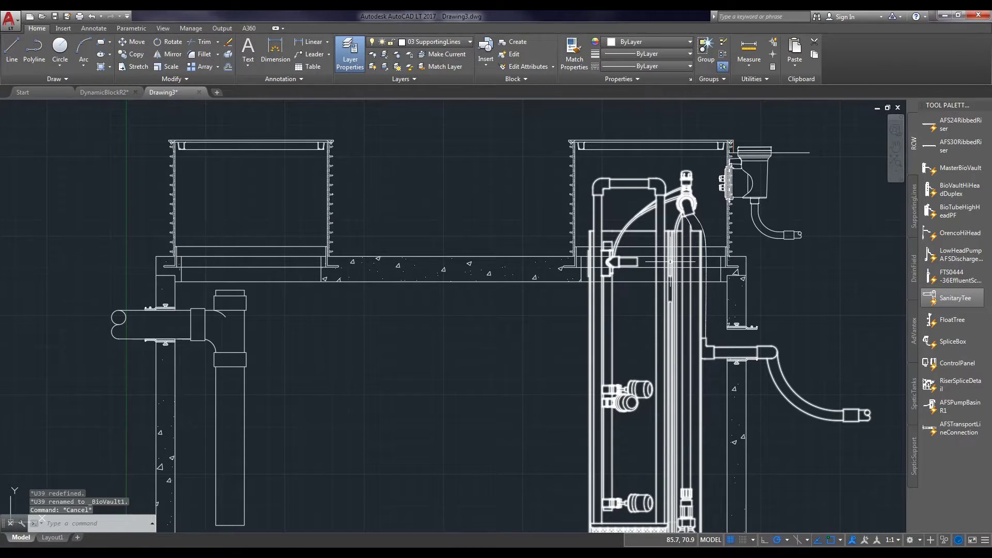
{"action": "type", "text": "refedit"}
{"action": "key", "text": "Return"}
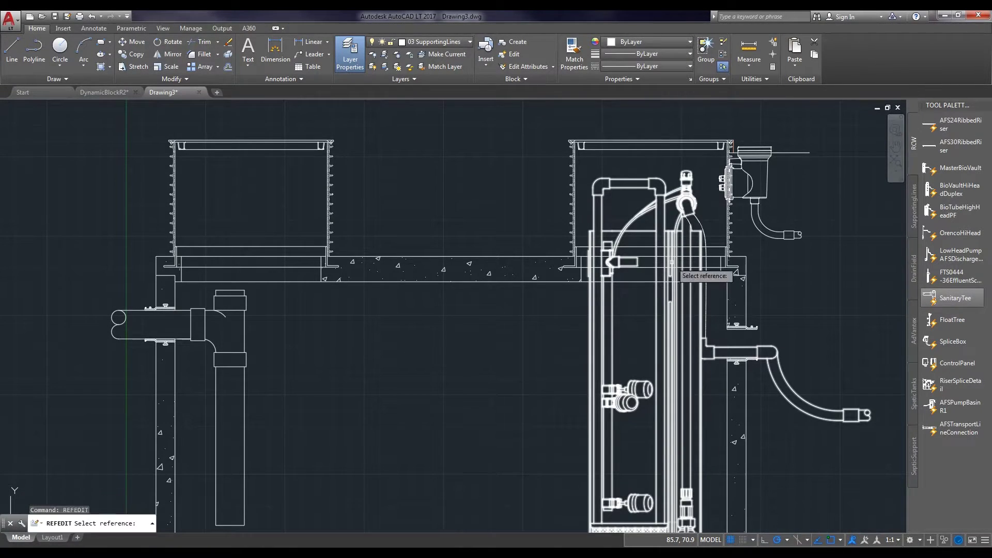
{"action": "left_click", "coordinate": [744, 309]}
{"action": "left_click", "coordinate": [489, 356]}
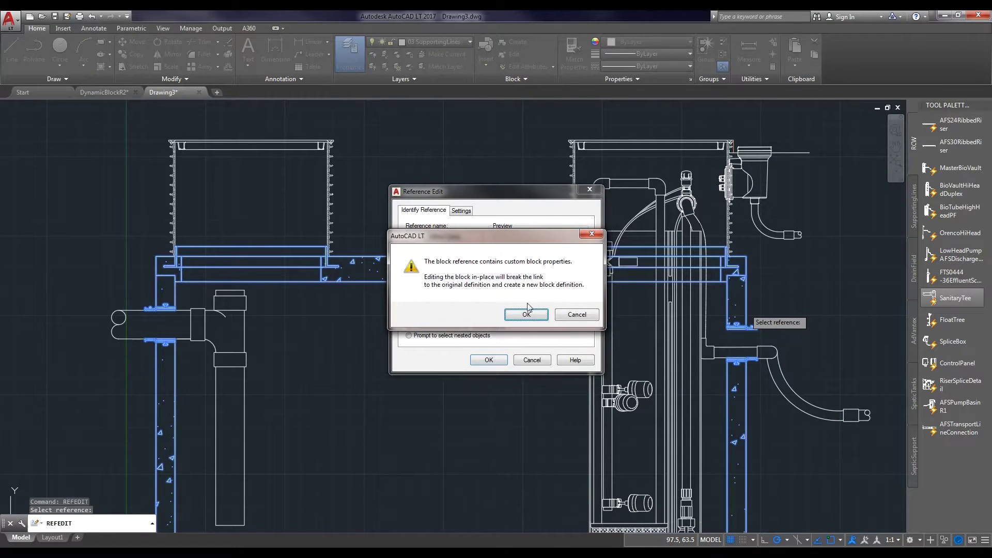
- Accept the warning and choose the wall's vertical lines as trim cutting edges
{"action": "left_click", "coordinate": [526, 314]}
{"action": "scroll", "coordinate": [593, 224], "scroll_direction": "up", "scroll_amount": 3}
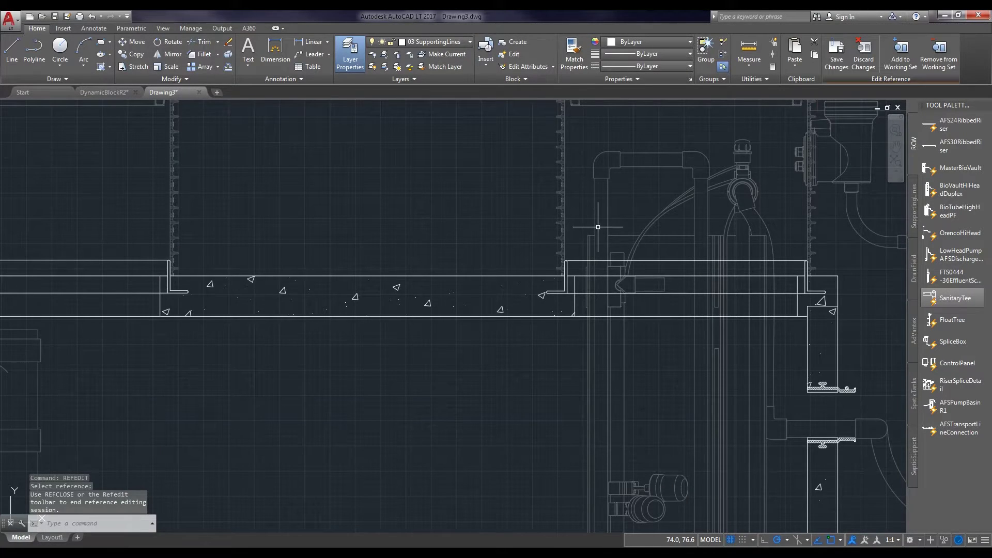
{"action": "type", "text": "tr"}
{"action": "key", "text": "Return"}
{"action": "scroll", "coordinate": [599, 258], "scroll_direction": "up", "scroll_amount": 5}
{"action": "left_click", "coordinate": [603, 259]}
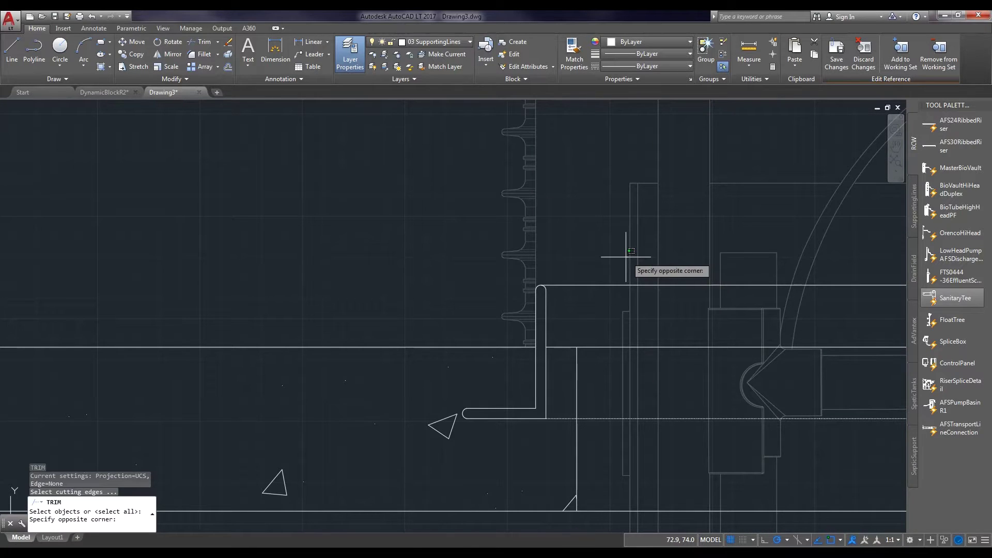
{"action": "left_click", "coordinate": [626, 257]}
{"action": "left_click", "coordinate": [631, 258]}
{"action": "left_click", "coordinate": [625, 302]}
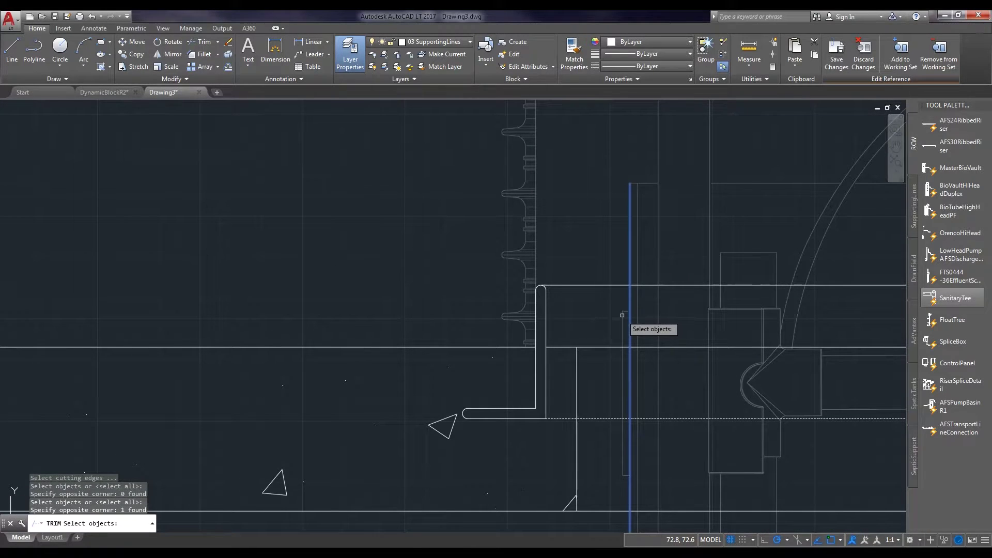
{"action": "left_click", "coordinate": [623, 315]}
- Add the curved pipe as a cutting edge and trim lines across the outlet opening
{"action": "scroll", "coordinate": [723, 312], "scroll_direction": "down", "scroll_amount": 2}
{"action": "middle_click_drag", "start_coordinate": [723, 313], "coordinate": [307, 322]}
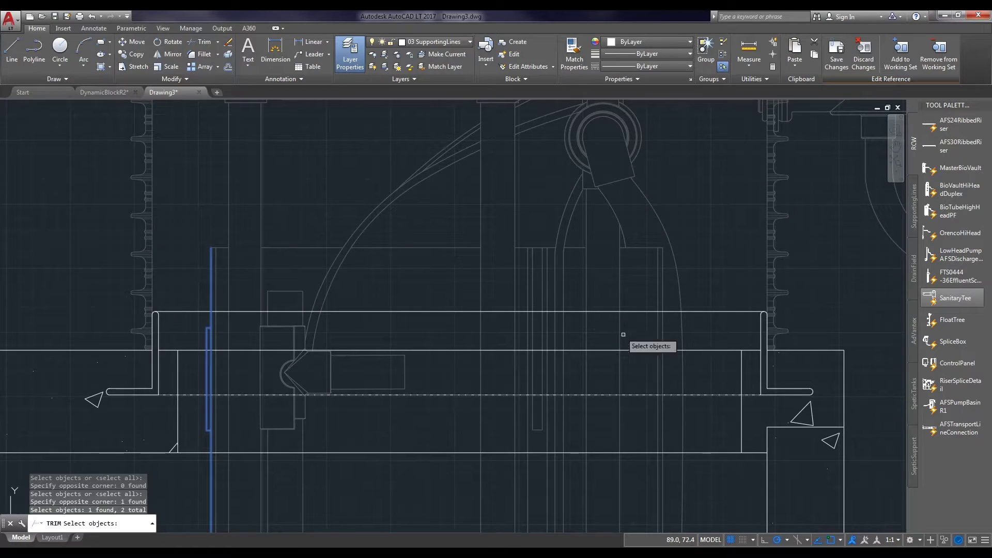
{"action": "scroll", "coordinate": [645, 349], "scroll_direction": "up", "scroll_amount": 2}
{"action": "left_click", "coordinate": [644, 345]}
{"action": "scroll", "coordinate": [643, 354], "scroll_direction": "down", "scroll_amount": 3}
{"action": "key", "text": "Return"}
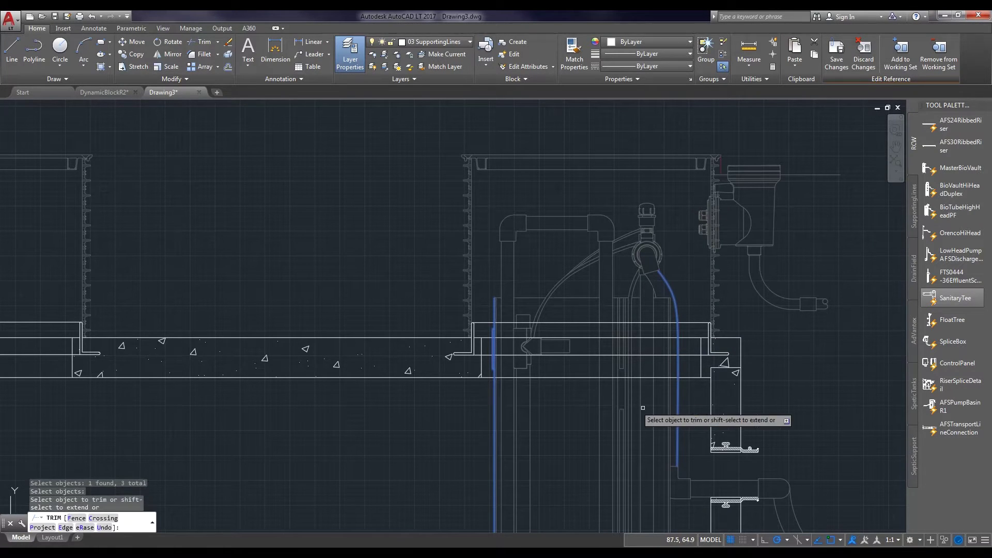
{"action": "left_click", "coordinate": [660, 410]}
{"action": "left_click", "coordinate": [467, 310]}
{"action": "scroll", "coordinate": [701, 383], "scroll_direction": "down", "scroll_amount": 4}
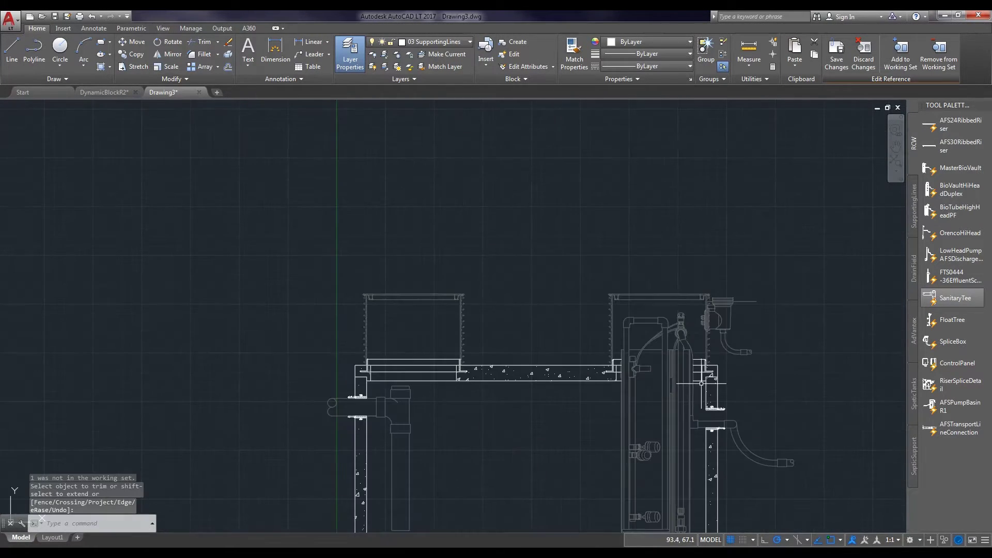
{"action": "scroll", "coordinate": [708, 411], "scroll_direction": "up", "scroll_amount": 4}
{"action": "key", "text": "Escape"}
- Erase the pipe flange pieces, pipe-end curves, and the T-shaped seal with its pipe lines
{"action": "left_click", "coordinate": [756, 407]}
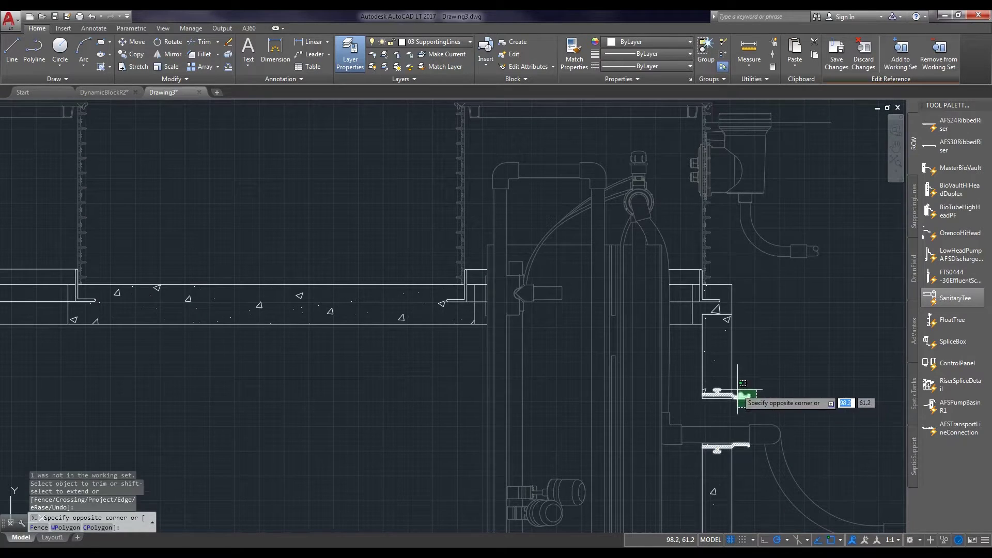
{"action": "left_click", "coordinate": [726, 390]}
{"action": "key", "text": "Delete"}
{"action": "scroll", "coordinate": [728, 380], "scroll_direction": "up", "scroll_amount": 5}
{"action": "left_click", "coordinate": [730, 372]}
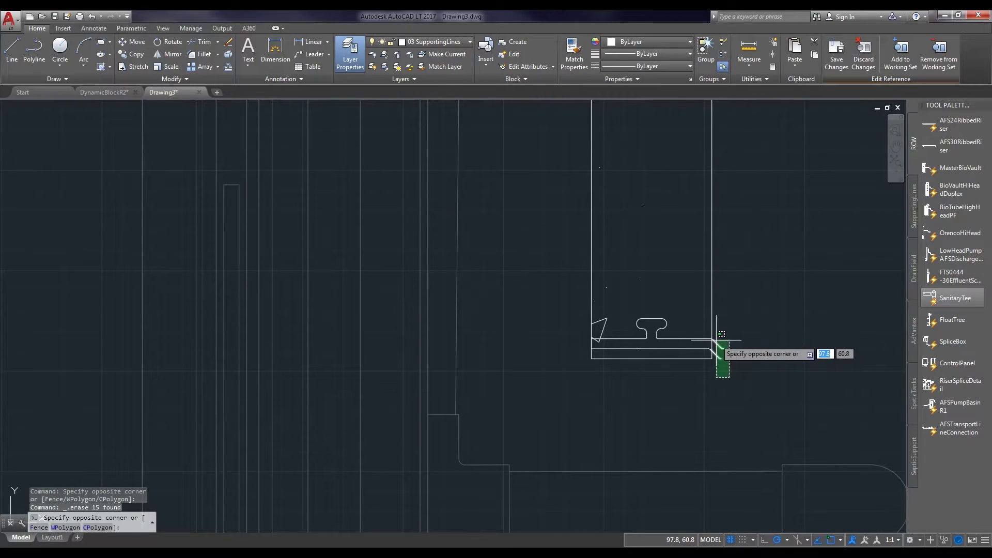
{"action": "left_click", "coordinate": [712, 337]}
{"action": "key", "text": "Delete"}
{"action": "scroll", "coordinate": [709, 349], "scroll_direction": "up", "scroll_amount": 6}
{"action": "left_click", "coordinate": [738, 342]}
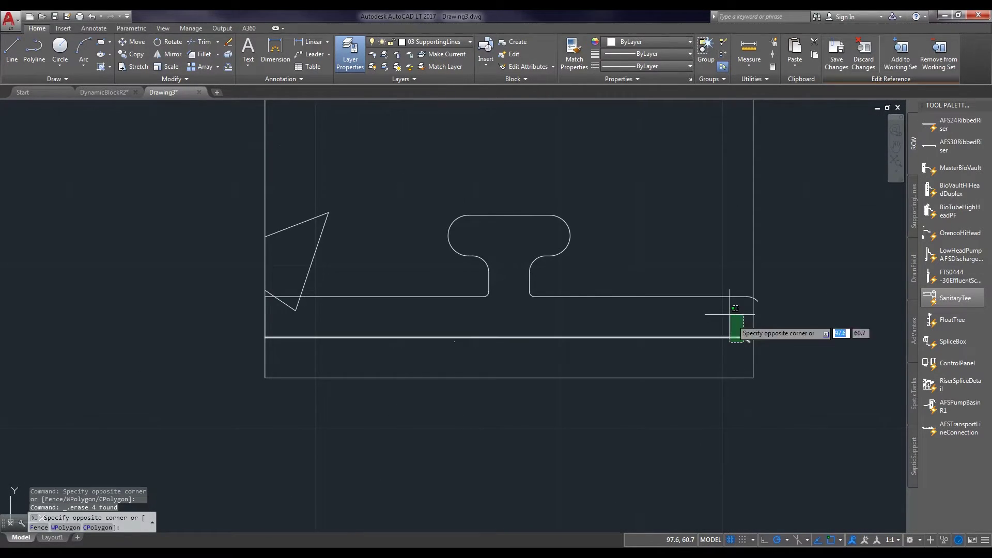
{"action": "left_click", "coordinate": [723, 279]}
{"action": "left_click", "coordinate": [758, 300]}
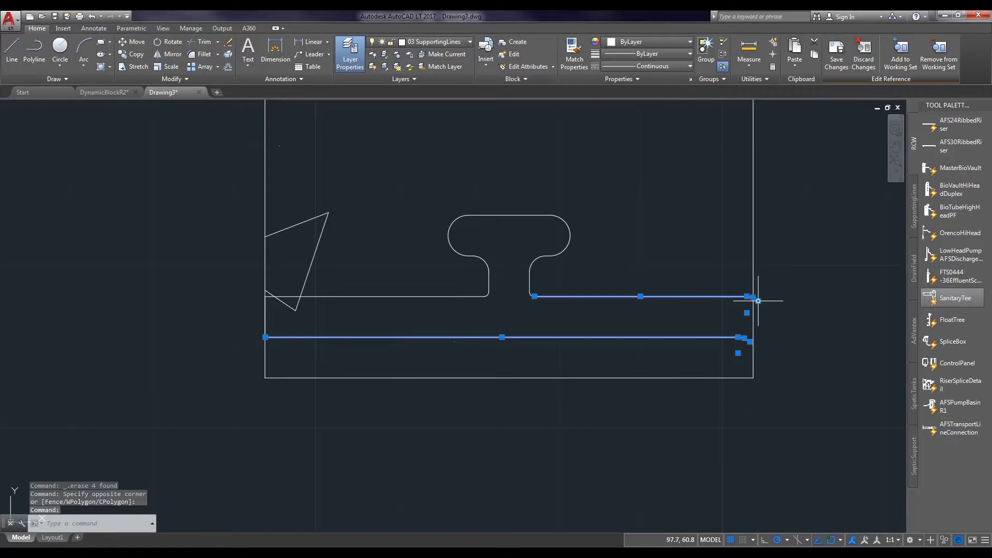
{"action": "left_click", "coordinate": [578, 310]}
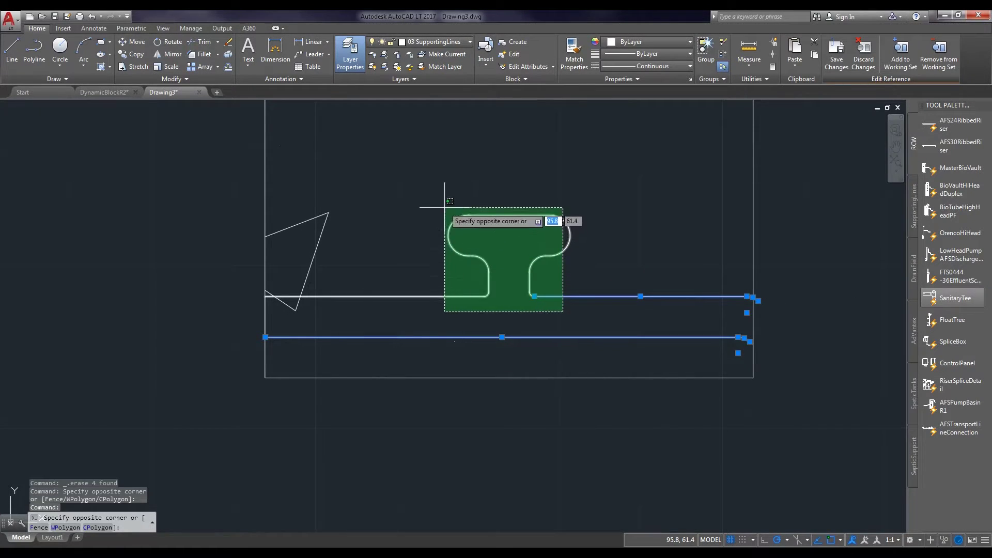
{"action": "left_click", "coordinate": [455, 210]}
{"action": "key", "text": "Delete"}
- Erase the remaining pipe end lines, two angled lines, corner arcs and T-shape lines
{"action": "scroll", "coordinate": [521, 284], "scroll_direction": "down", "scroll_amount": 6}
{"action": "scroll", "coordinate": [483, 320], "scroll_direction": "up", "scroll_amount": 5}
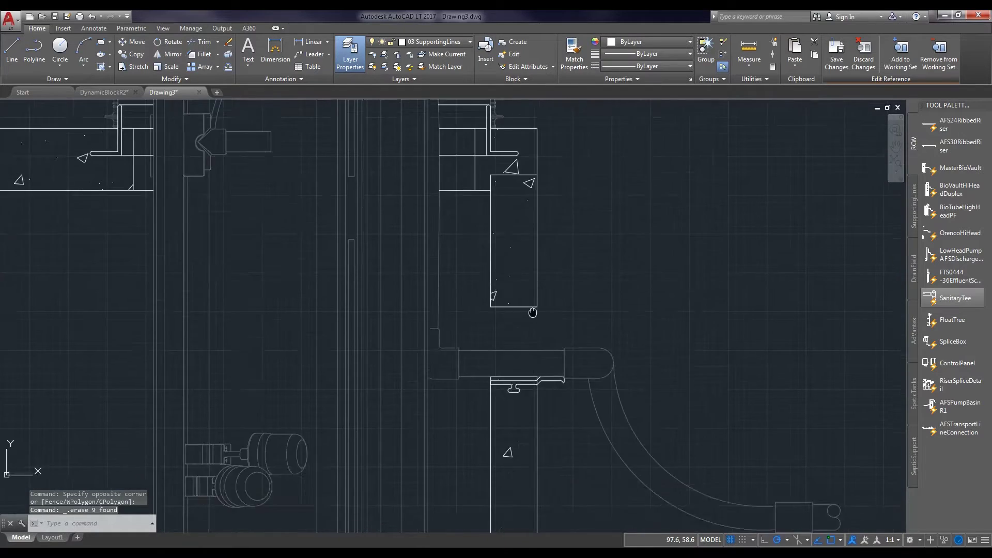
{"action": "left_click", "coordinate": [841, 395]}
{"action": "left_click", "coordinate": [666, 288]}
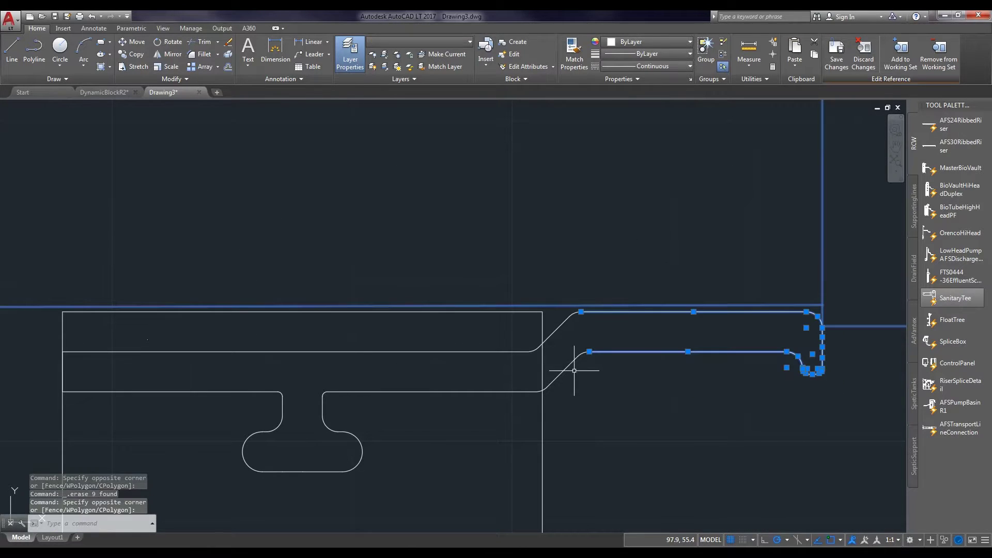
{"action": "key", "text": "Delete"}
{"action": "left_click", "coordinate": [589, 401]}
{"action": "left_click", "coordinate": [559, 312]}
{"action": "key", "text": "Delete"}
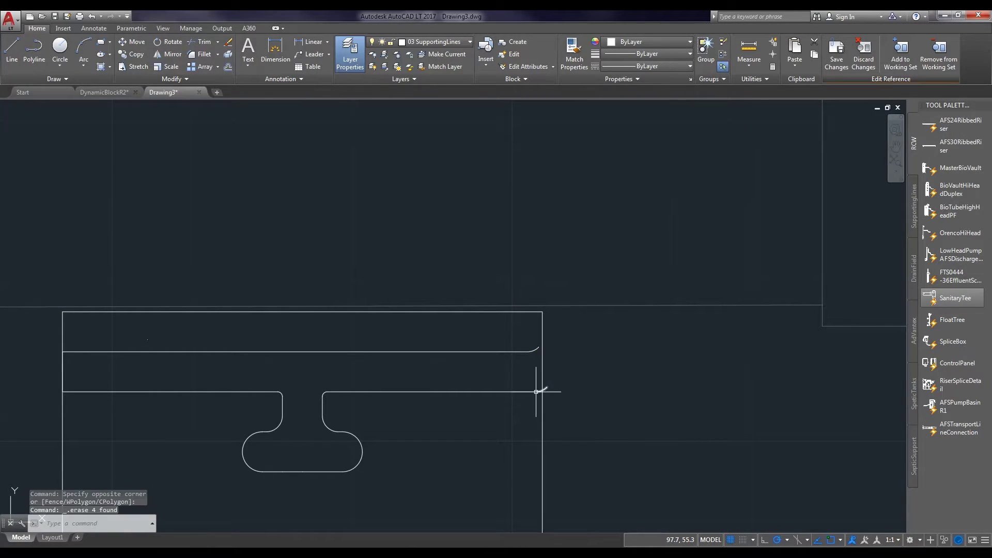
{"action": "left_click", "coordinate": [540, 393]}
{"action": "left_click", "coordinate": [516, 348]}
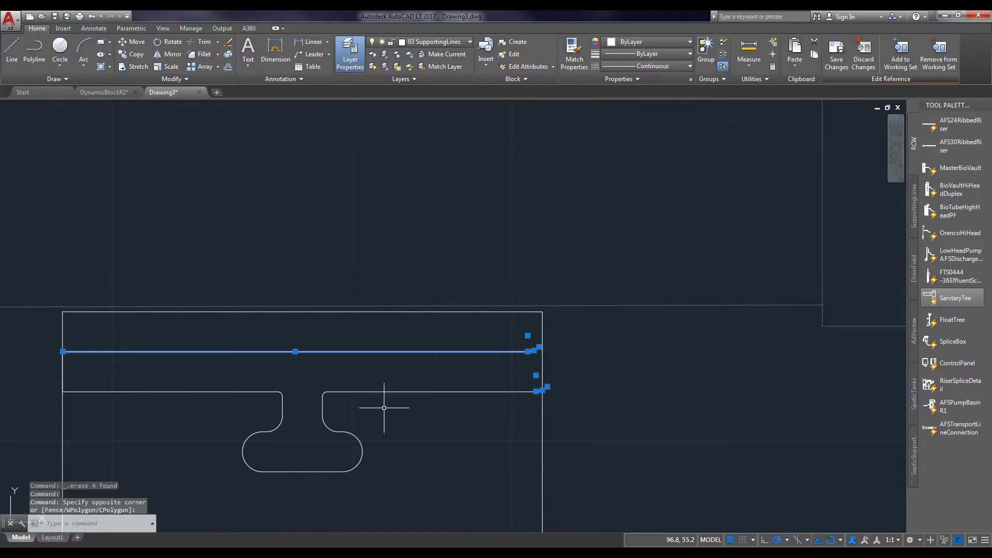
{"action": "left_click", "coordinate": [376, 474]}
{"action": "left_click", "coordinate": [221, 393]}
{"action": "key", "text": "Delete"}
- Grip-stretch the wall's bottom edge line down onto the pipe top
{"action": "scroll", "coordinate": [287, 405], "scroll_direction": "down", "scroll_amount": 5}
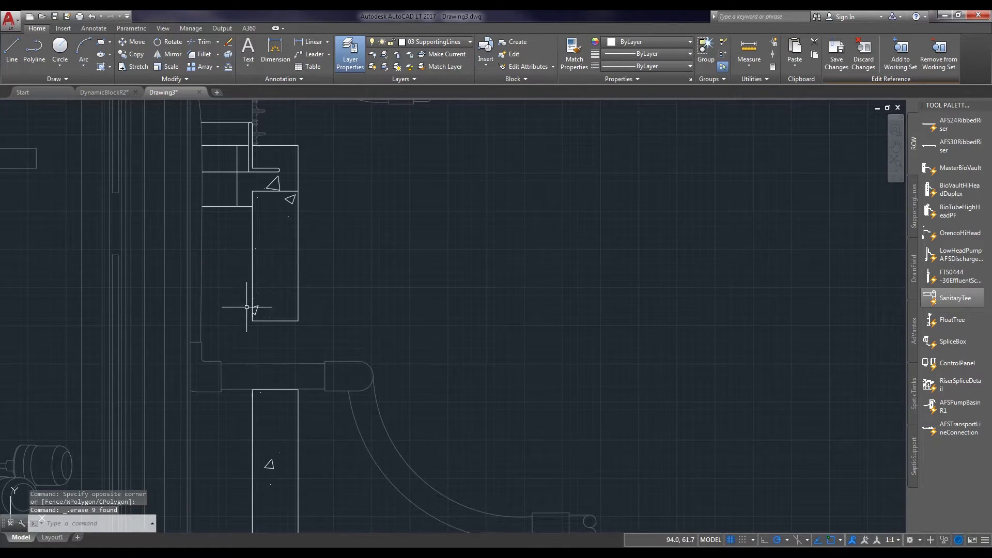
{"action": "scroll", "coordinate": [265, 320], "scroll_direction": "up", "scroll_amount": 4}
{"action": "left_click", "coordinate": [288, 328]}
{"action": "left_click", "coordinate": [277, 317]}
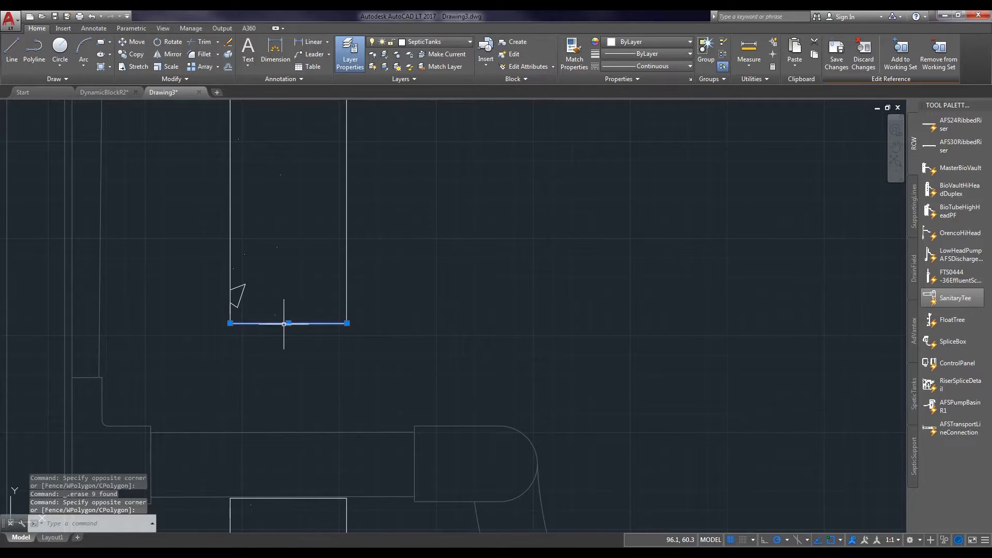
{"action": "left_click", "coordinate": [288, 323]}
{"action": "left_click", "coordinate": [288, 432]}
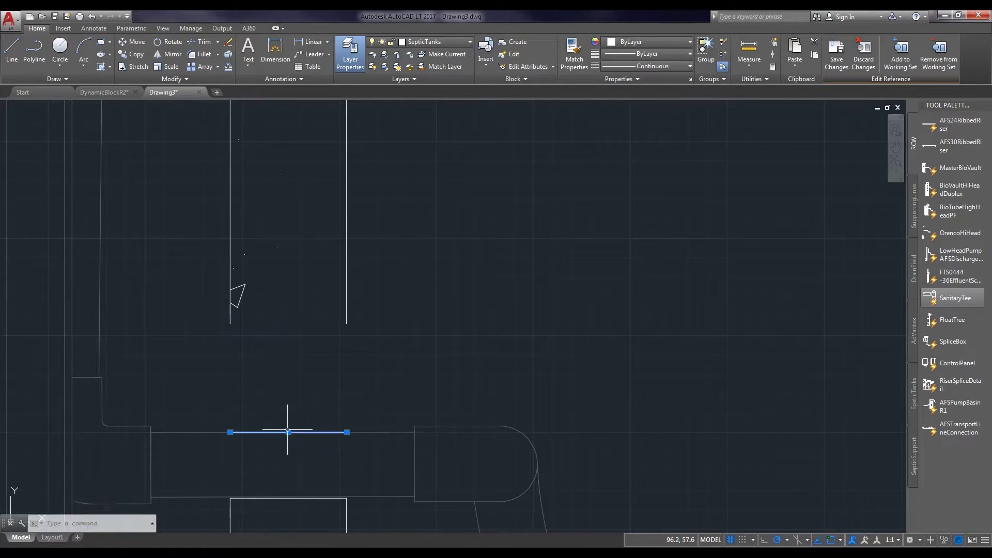
- Extend both wall side lines down to the lowered edge and save the tank-wall edits
{"action": "key", "text": "Return"}
{"action": "key", "text": "Return"}
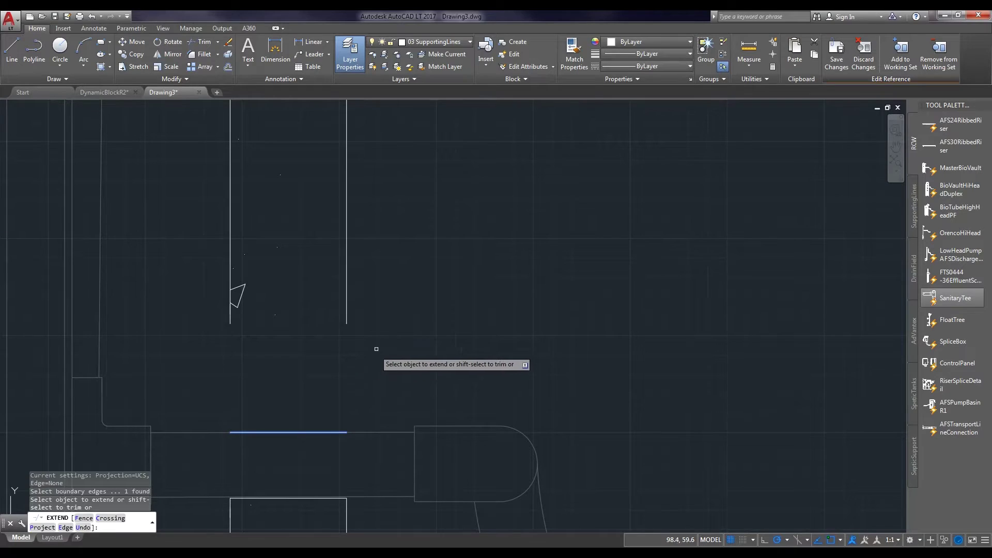
{"action": "left_click", "coordinate": [377, 337]}
{"action": "left_click", "coordinate": [199, 315]}
{"action": "key", "text": "Return"}
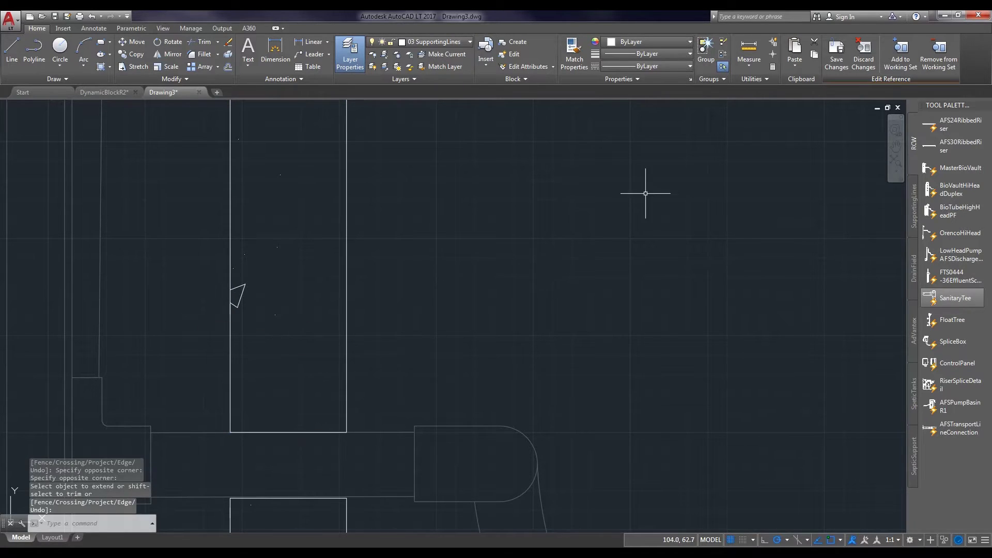
{"action": "left_click", "coordinate": [834, 52]}
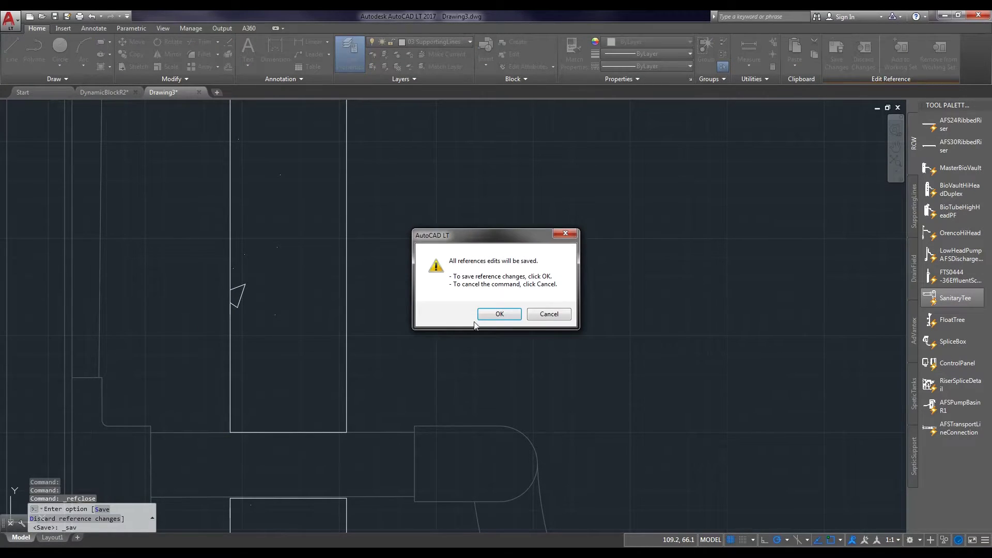
- Confirm the WilberTanks1 save and place a PenetrationFitting from the valves and fittings palette
{"action": "left_click", "coordinate": [503, 313]}
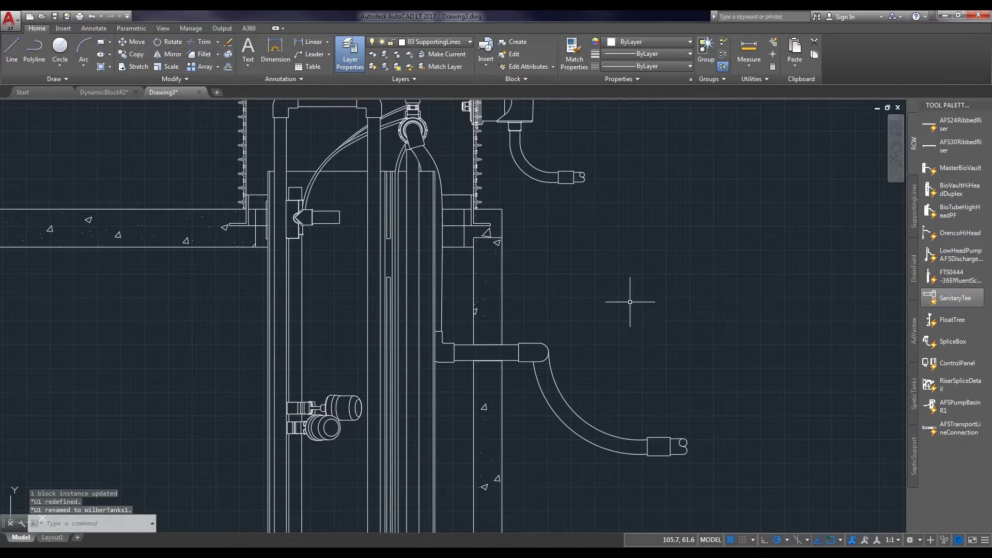
{"action": "left_click", "coordinate": [914, 207]}
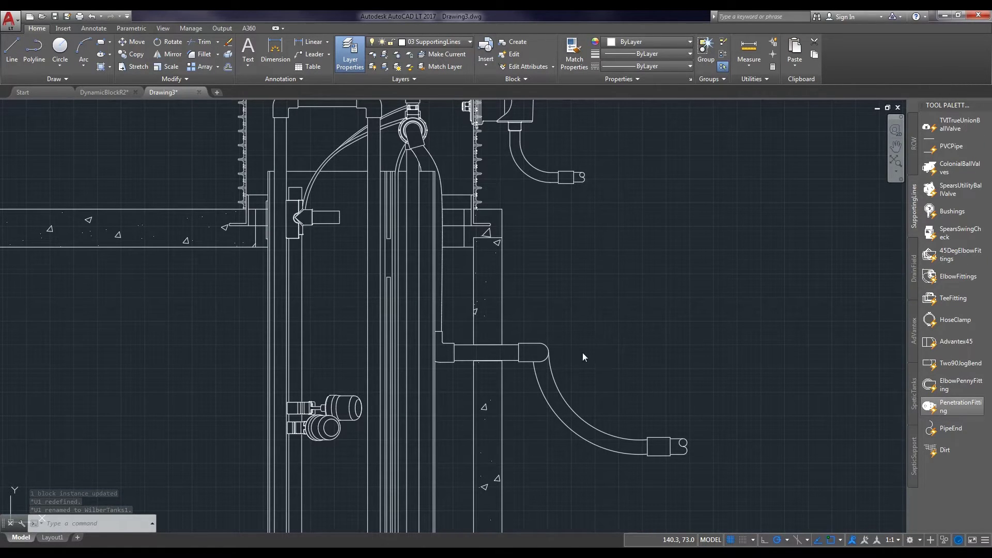
{"action": "left_click", "coordinate": [661, 309]}
{"action": "left_click", "coordinate": [698, 351]}
{"action": "left_click", "coordinate": [598, 268]}
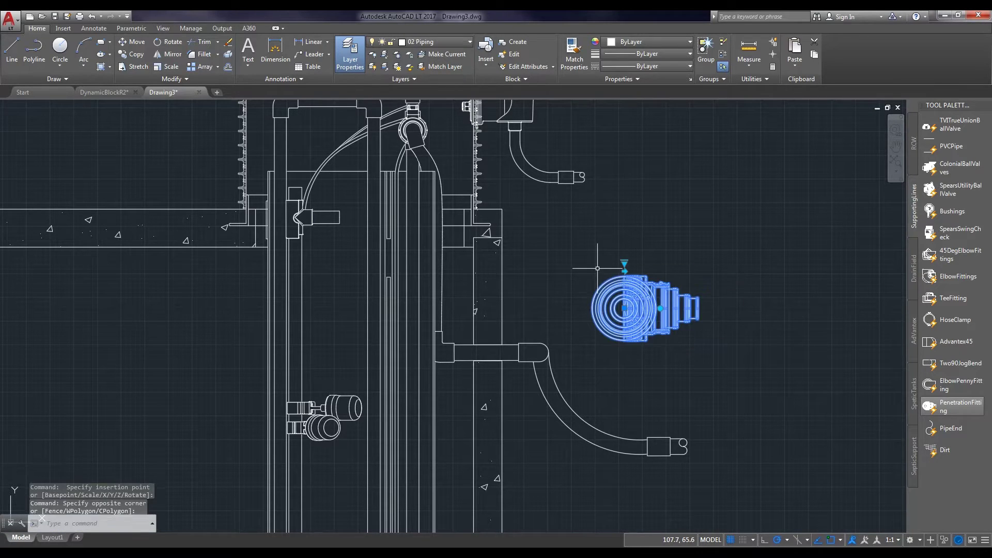
- Switch the fitting's visibility to PressSealBoot1.25" and reposition it onto the outlet pipe
{"action": "left_click", "coordinate": [624, 265]}
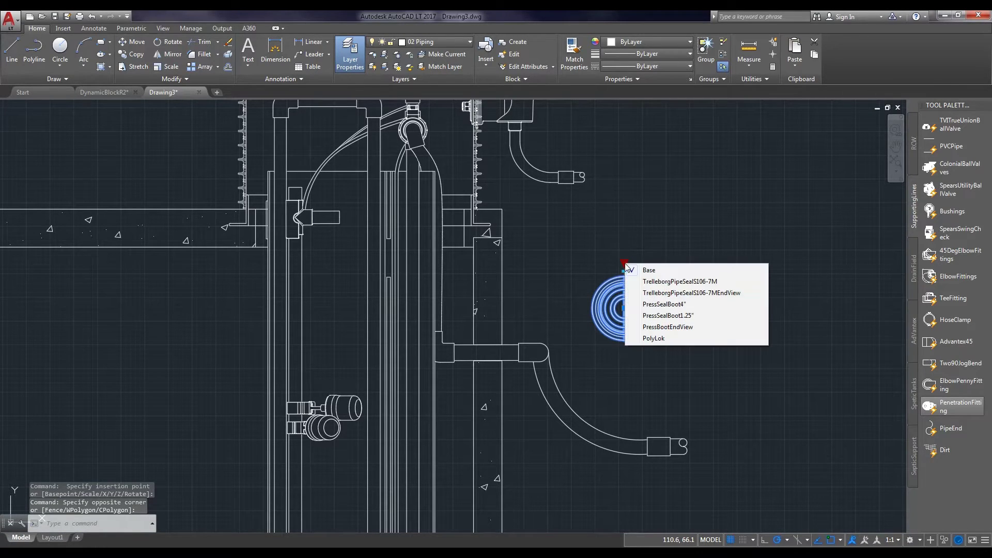
{"action": "left_click", "coordinate": [679, 317]}
{"action": "left_click", "coordinate": [625, 308]}
{"action": "scroll", "coordinate": [546, 348], "scroll_direction": "up", "scroll_amount": 6}
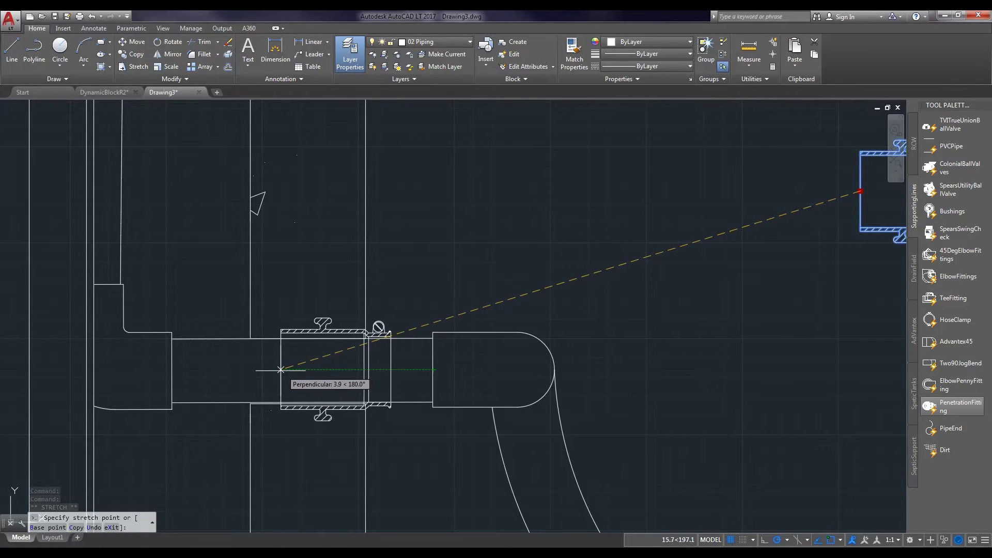
{"action": "key", "text": "Escape"}
{"action": "key", "text": "Escape"}
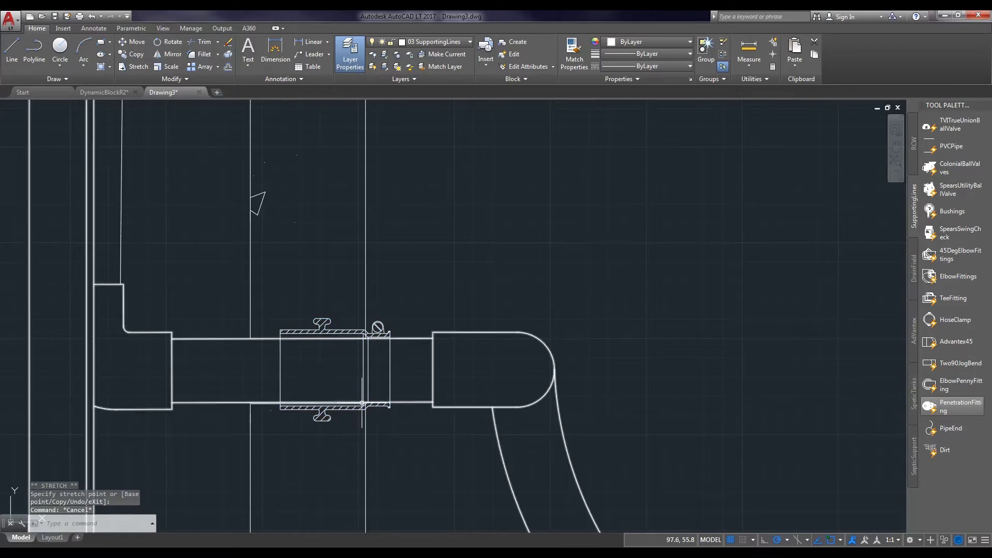
{"action": "scroll", "coordinate": [412, 406], "scroll_direction": "down", "scroll_amount": 5}
{"action": "scroll", "coordinate": [434, 205], "scroll_direction": "up", "scroll_amount": 8}
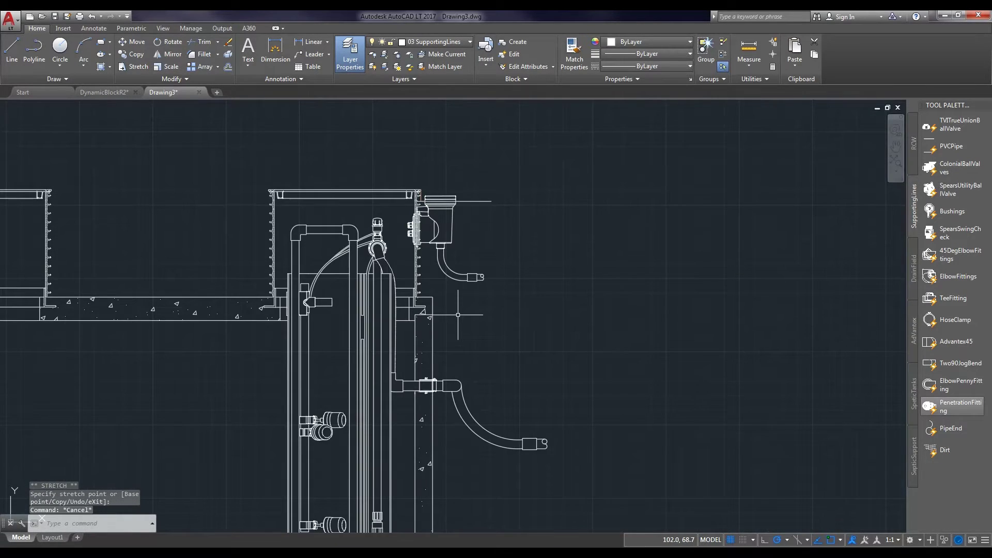
- Zoom in on the right riser top and pick the Dirt block from the Tool Palette
{"action": "middle_click_drag", "start_coordinate": [319, 228], "coordinate": [381, 257]}
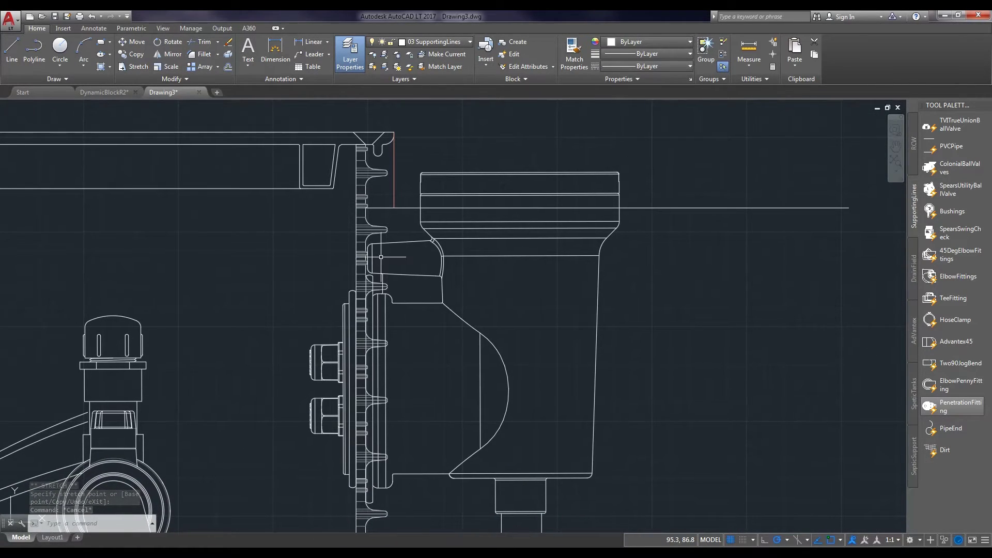
{"action": "left_click", "coordinate": [371, 230]}
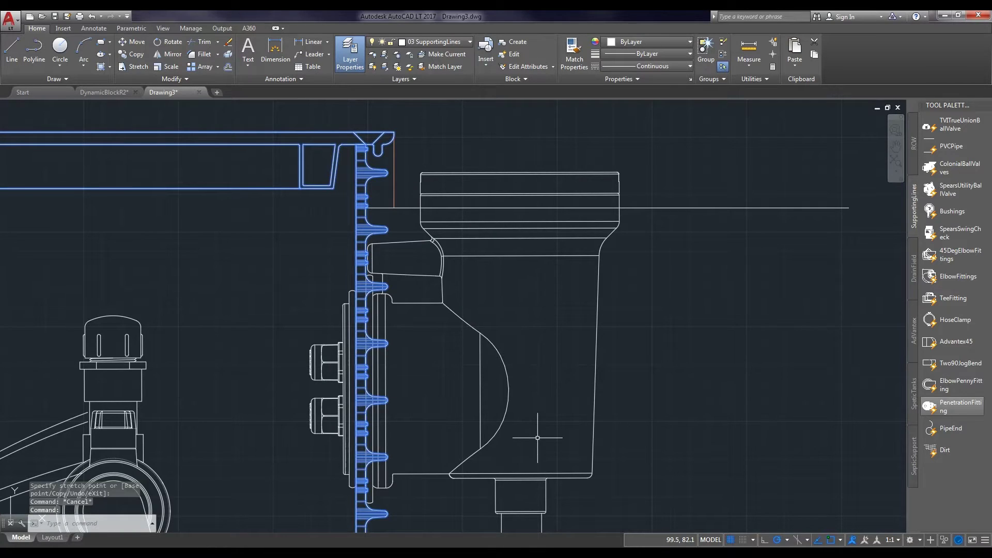
{"action": "scroll", "coordinate": [538, 438], "scroll_direction": "down", "scroll_amount": 4}
{"action": "middle_click_drag", "start_coordinate": [453, 374], "coordinate": [455, 276]}
{"action": "scroll", "coordinate": [494, 185], "scroll_direction": "up", "scroll_amount": 5}
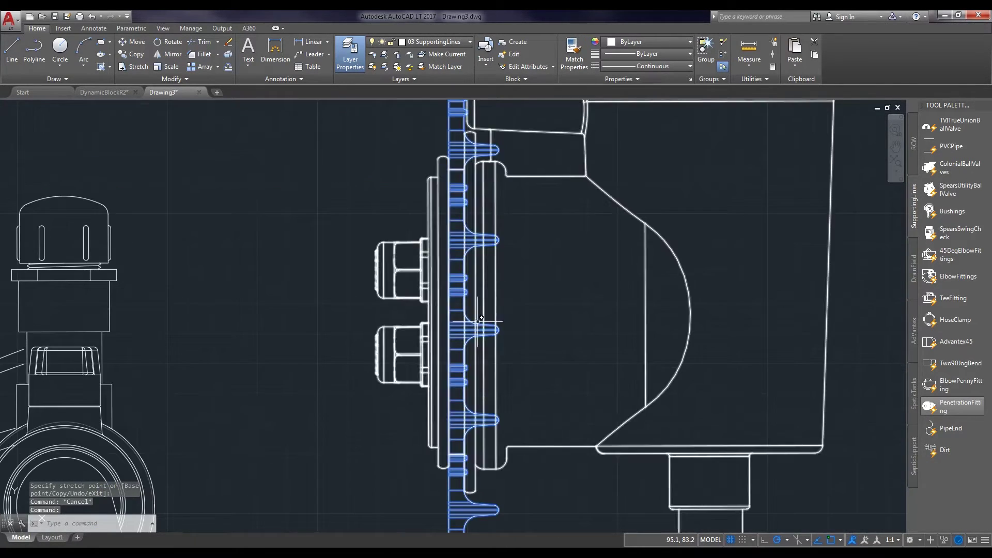
{"action": "scroll", "coordinate": [494, 185], "scroll_direction": "down", "scroll_amount": 2}
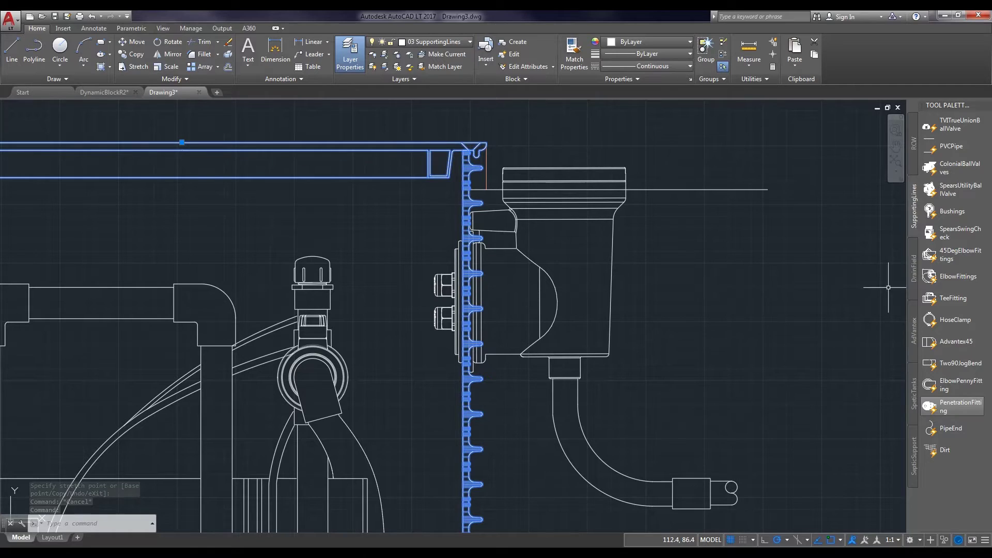
{"action": "left_click", "coordinate": [935, 450]}
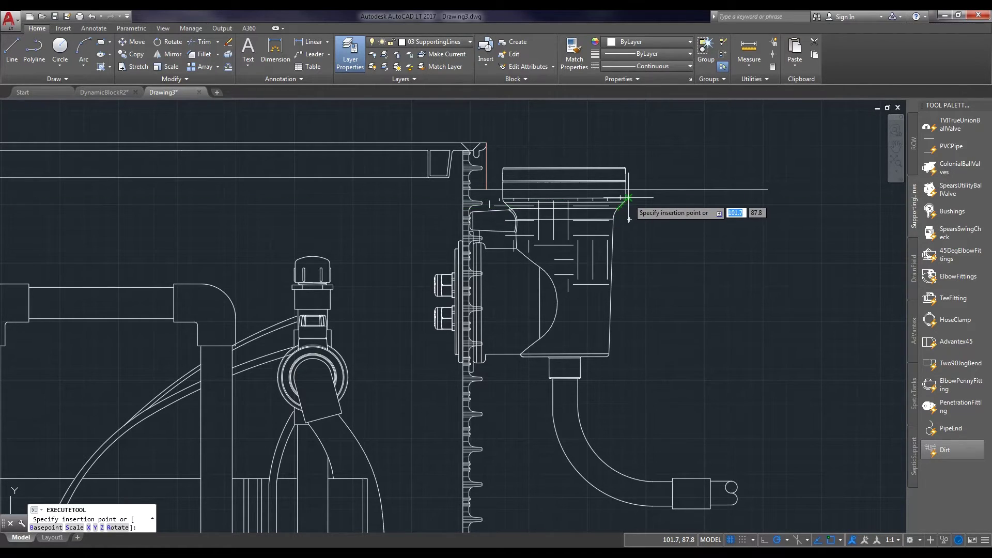
- Place the Dirt block at the grade-line corner and window-select it
{"action": "scroll", "coordinate": [631, 202], "scroll_direction": "up", "scroll_amount": 2}
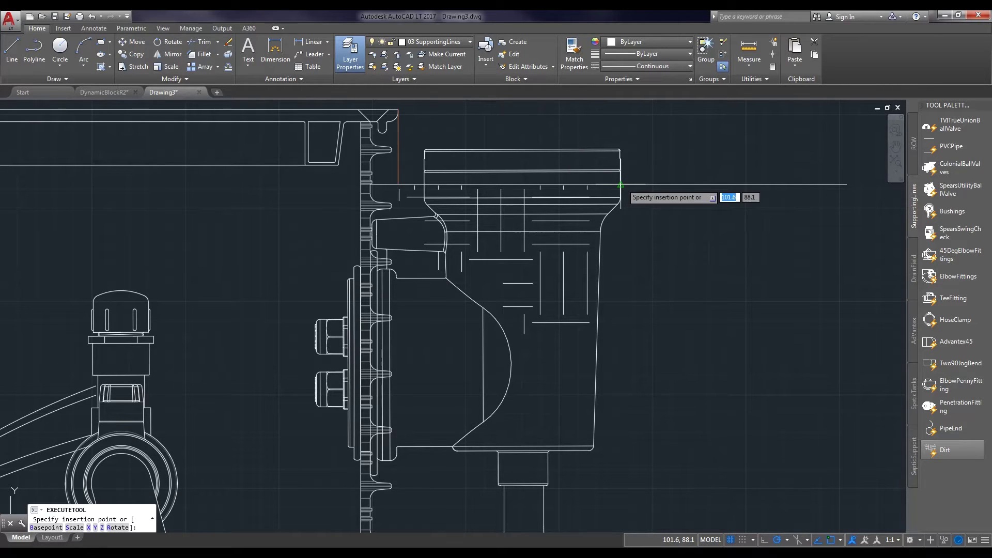
{"action": "left_click", "coordinate": [621, 185]}
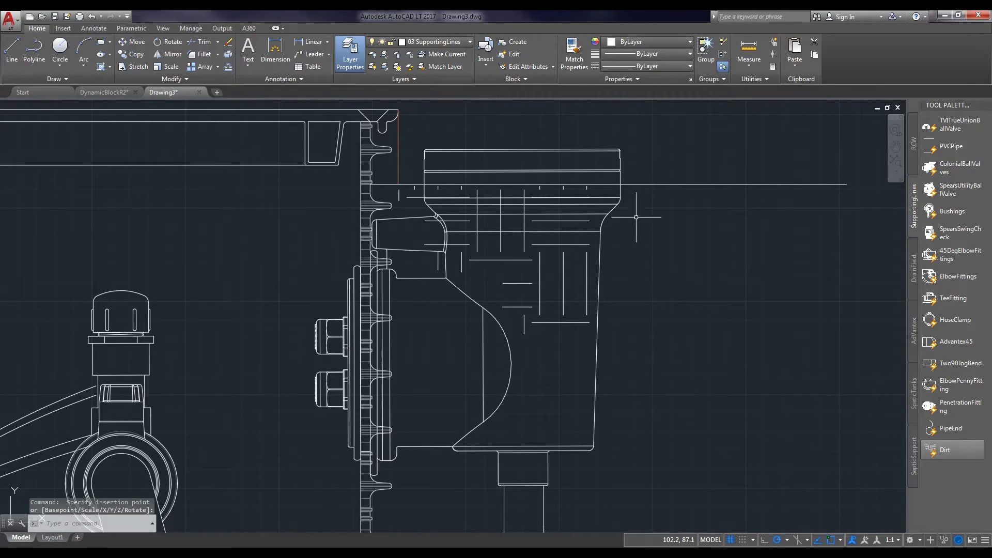
{"action": "left_click", "coordinate": [587, 191]}
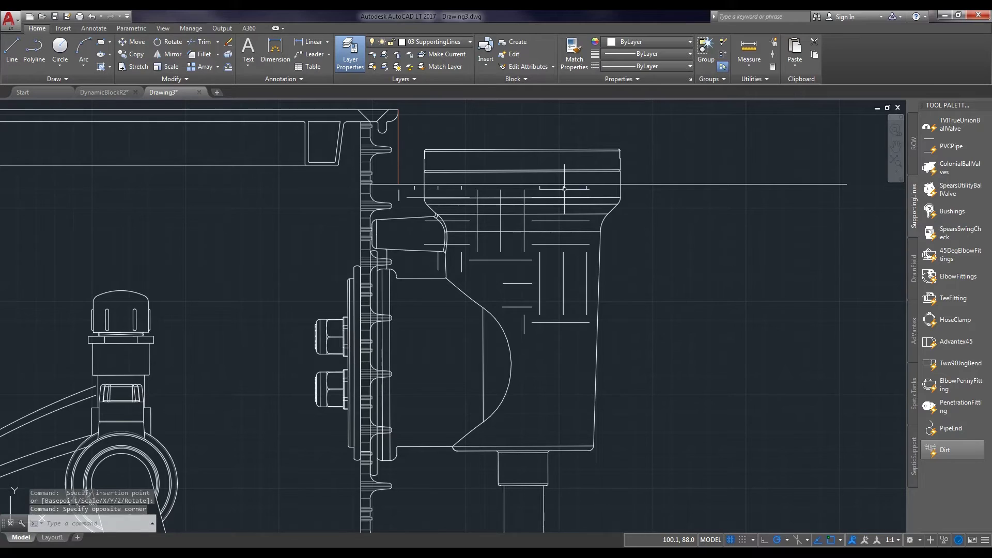
{"action": "left_click", "coordinate": [564, 189]}
{"action": "left_click", "coordinate": [592, 189]}
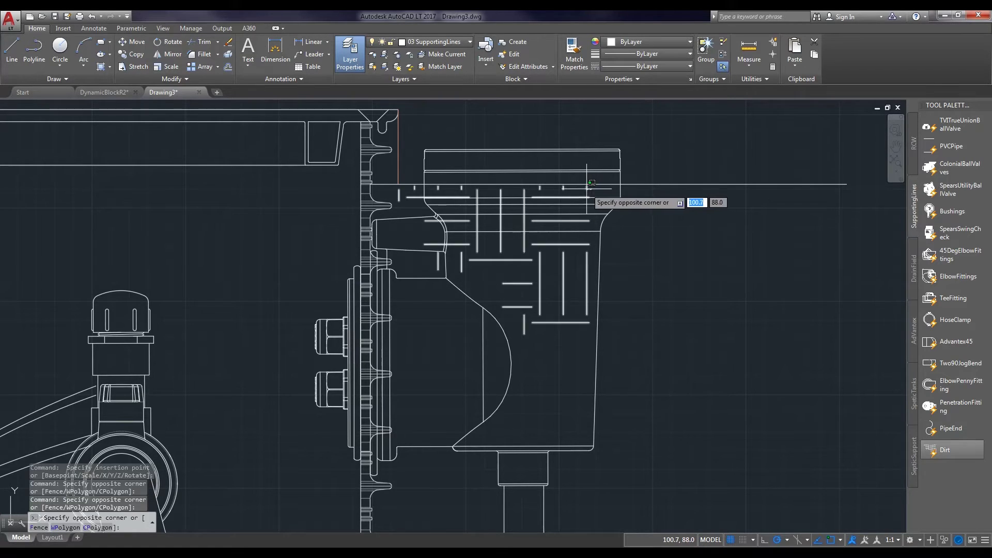
{"action": "left_click", "coordinate": [592, 182]}
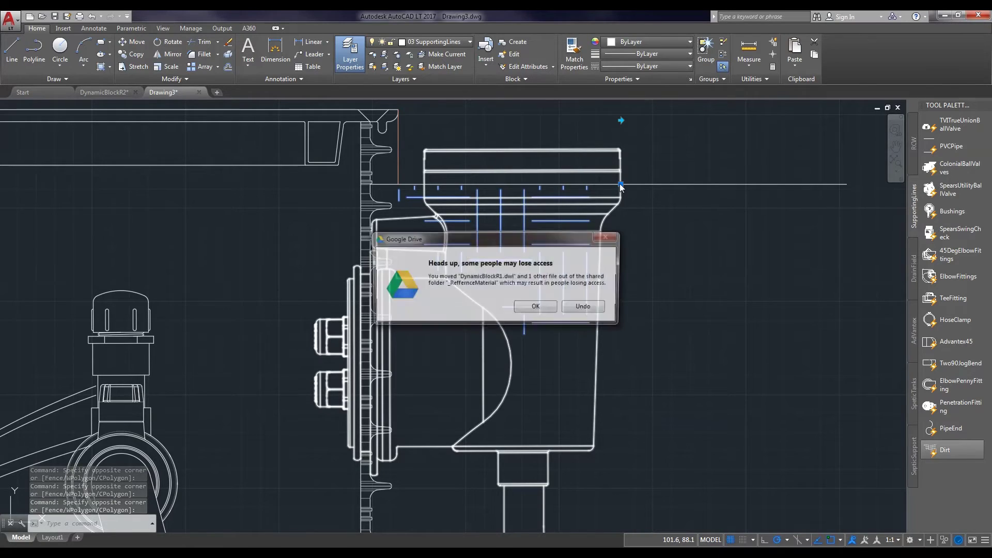
- Flip the Dirt block outward and grip-stretch its ground line toward the riser wall
{"action": "left_click", "coordinate": [536, 308]}
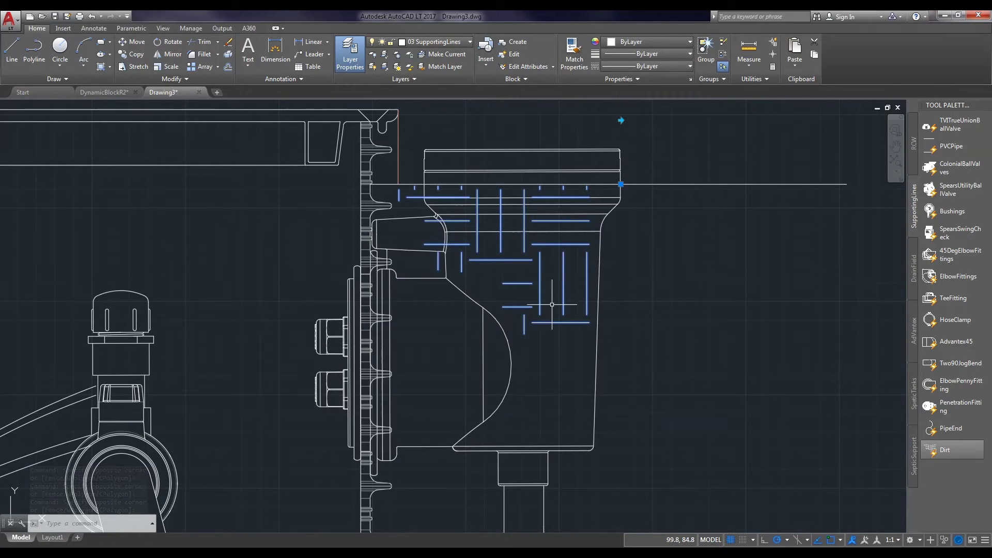
{"action": "left_click", "coordinate": [620, 120]}
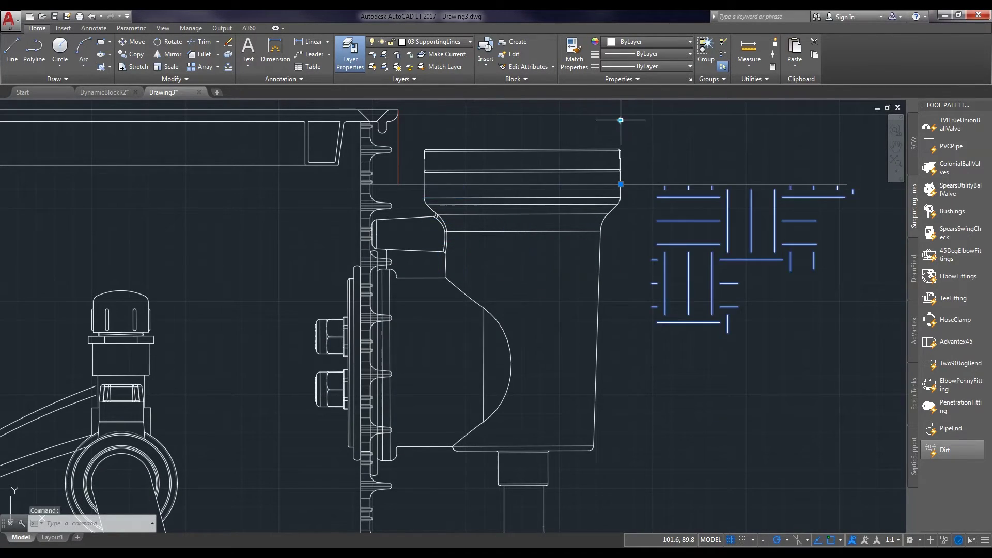
{"action": "left_click", "coordinate": [621, 184]}
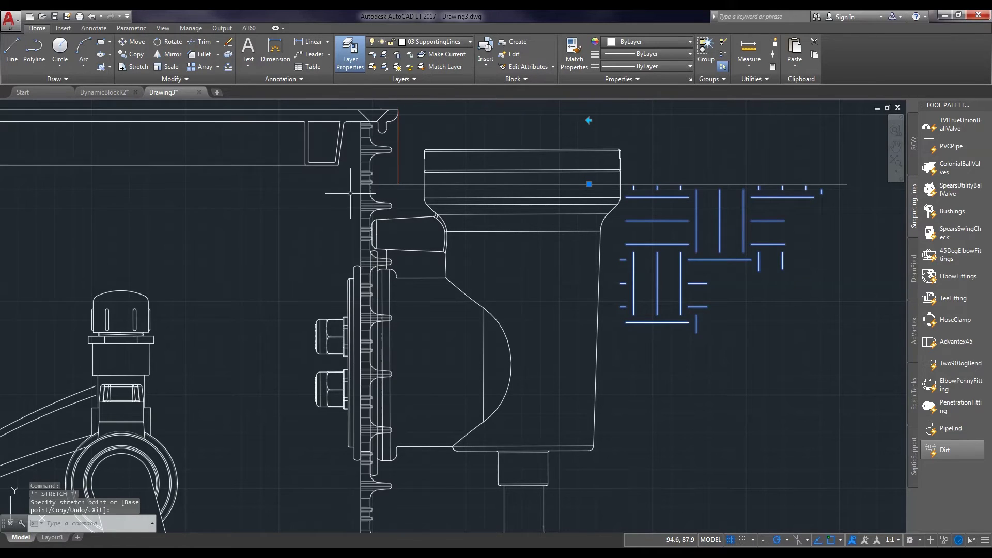
{"action": "left_click", "coordinate": [394, 199]}
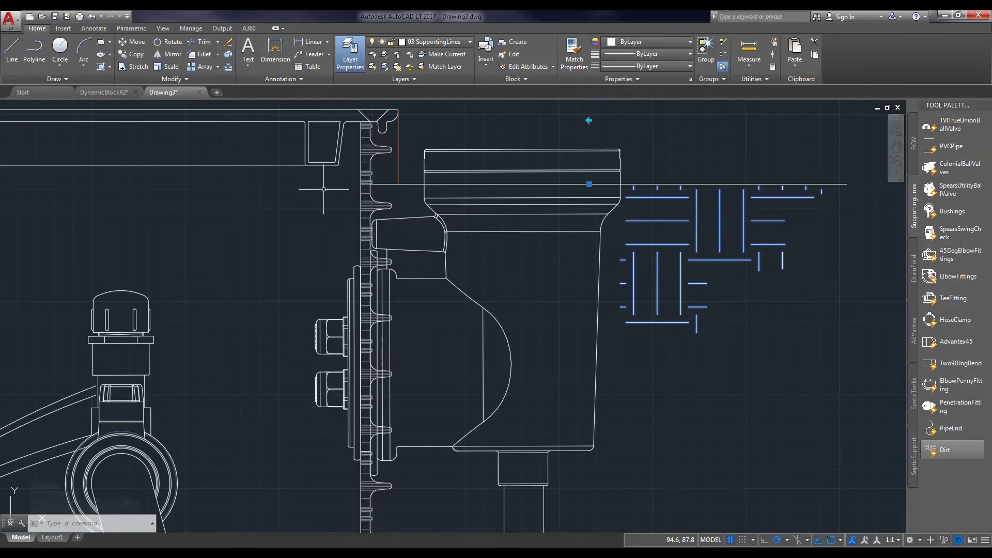
{"action": "left_click", "coordinate": [589, 184]}
{"action": "scroll", "coordinate": [547, 185], "scroll_direction": "down", "scroll_amount": 8}
- Stretch the Dirt block's ground line to the left riser wall
{"action": "middle_click_drag", "start_coordinate": [547, 185], "coordinate": [809, 186]}
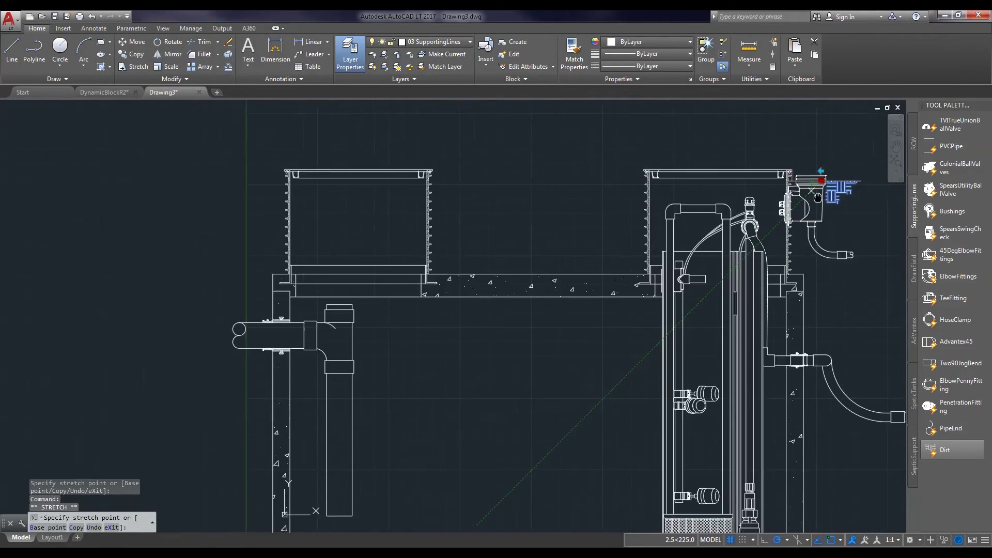
{"action": "scroll", "coordinate": [809, 186], "scroll_direction": "up", "scroll_amount": 6}
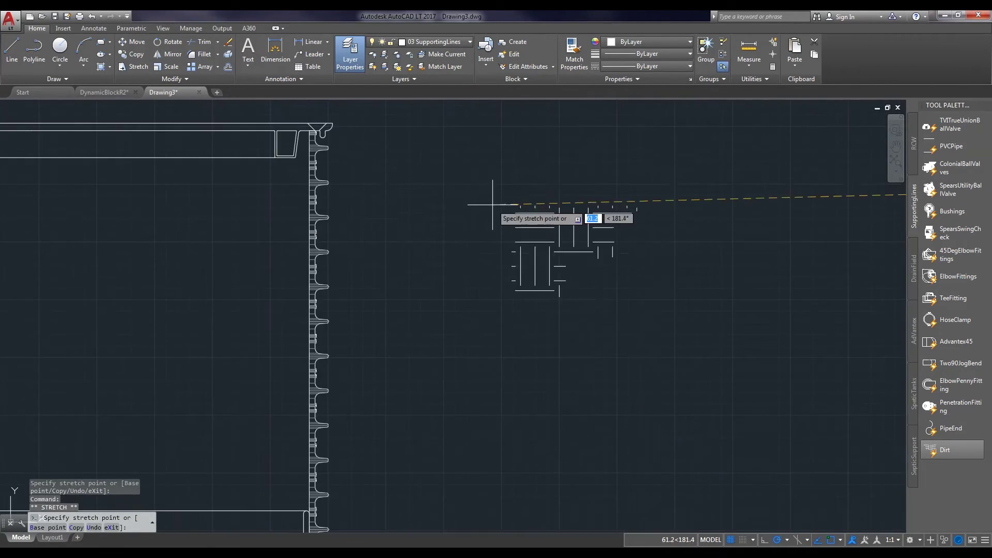
{"action": "left_click", "coordinate": [310, 175]}
{"action": "scroll", "coordinate": [337, 192], "scroll_direction": "up", "scroll_amount": 5}
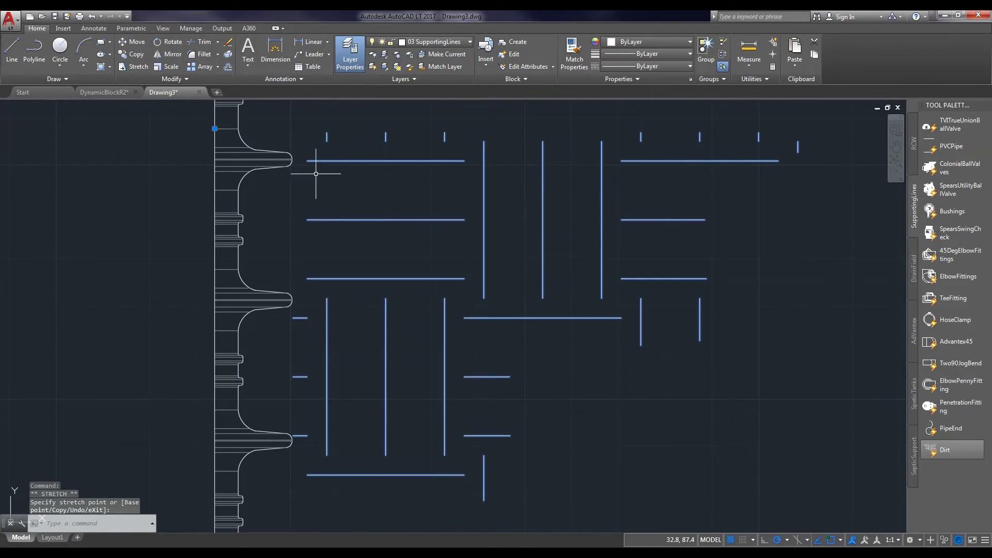
{"action": "scroll", "coordinate": [282, 186], "scroll_direction": "down", "scroll_amount": 2}
{"action": "scroll", "coordinate": [278, 209], "scroll_direction": "down", "scroll_amount": 4}
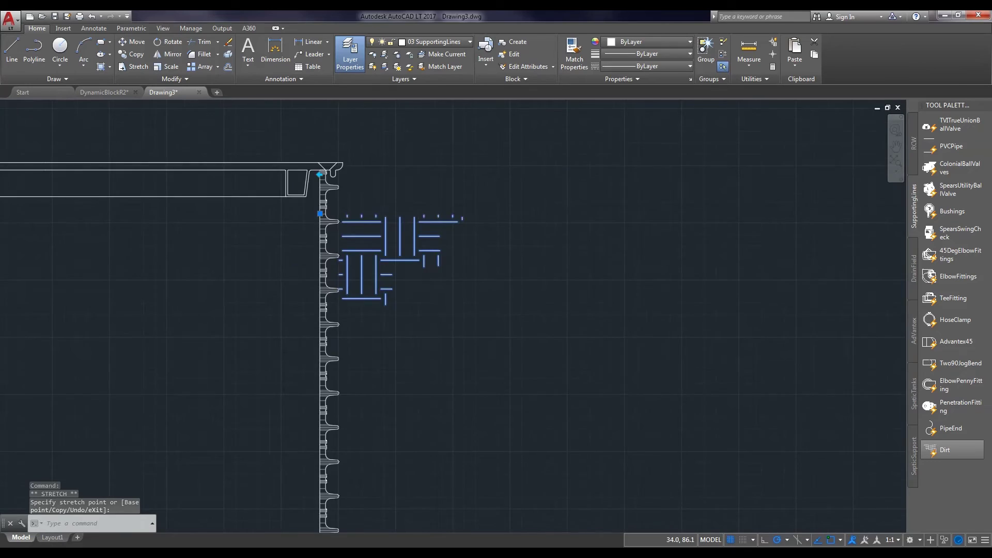
{"action": "scroll", "coordinate": [509, 264], "scroll_direction": "up", "scroll_amount": 6}
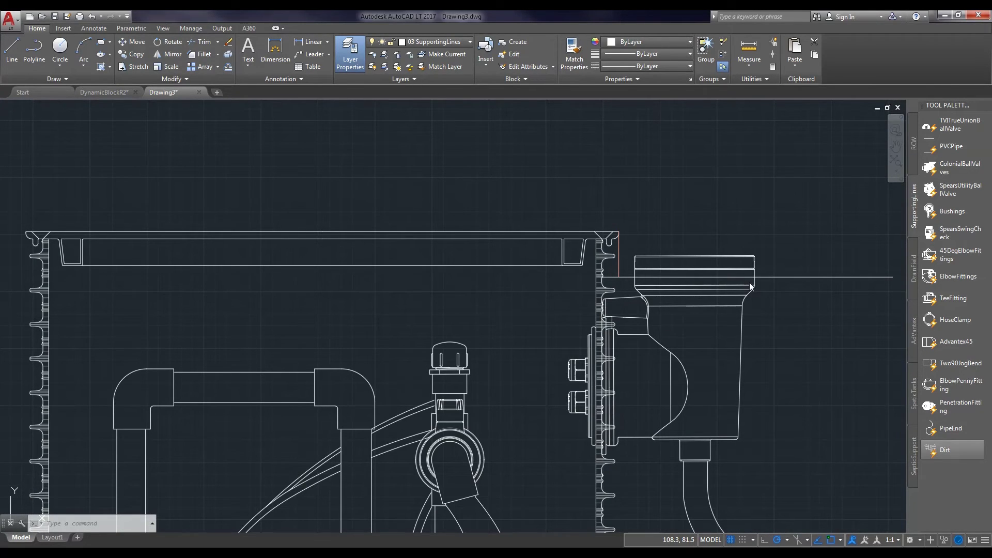
{"action": "scroll", "coordinate": [751, 286], "scroll_direction": "up", "scroll_amount": 2}
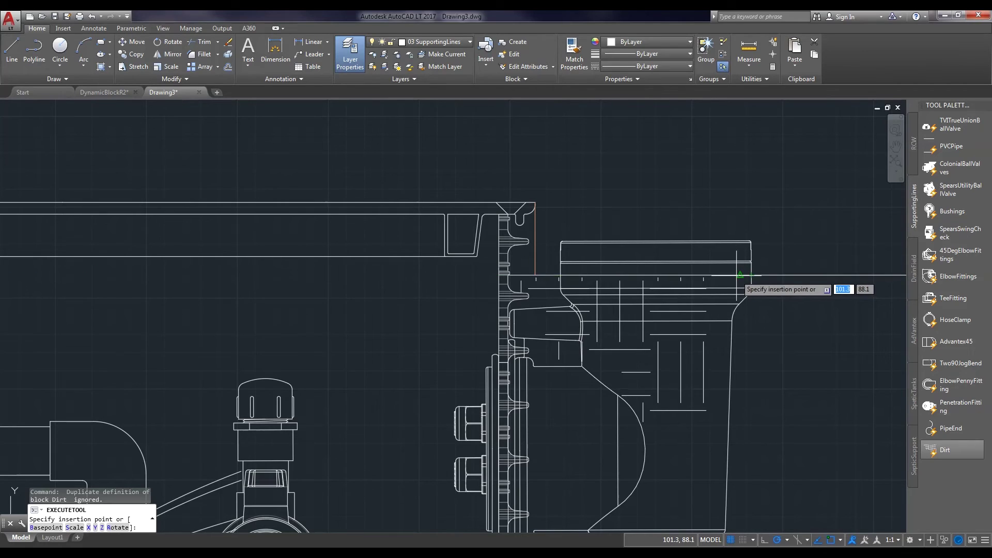
- Insert a second Dirt block on the grade line beside the fixture right of the riser
{"action": "left_click", "coordinate": [740, 275]}
{"action": "left_click", "coordinate": [740, 212]}
{"action": "left_click", "coordinate": [739, 222]}
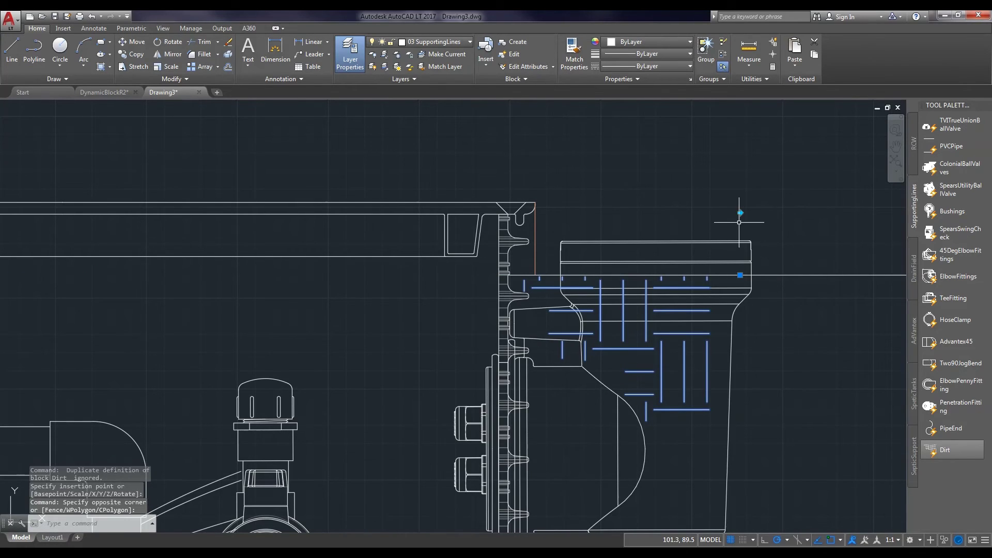
{"action": "left_click_drag", "start_coordinate": [740, 211], "coordinate": [768, 308]}
{"action": "key", "text": "Escape"}
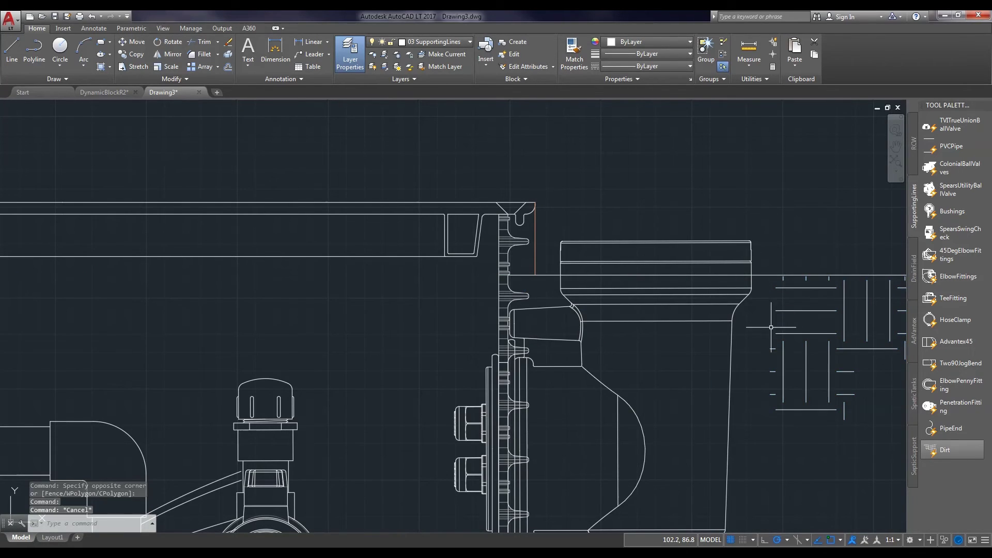
{"action": "scroll", "coordinate": [768, 310], "scroll_direction": "down", "scroll_amount": 5}
{"action": "middle_click", "coordinate": [711, 308]}
{"action": "middle_click", "coordinate": [711, 308]}
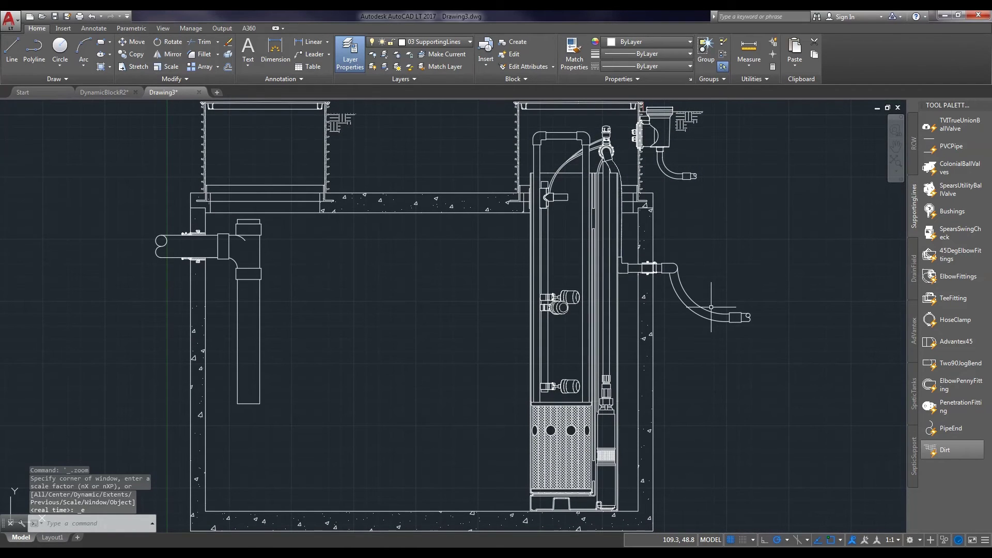